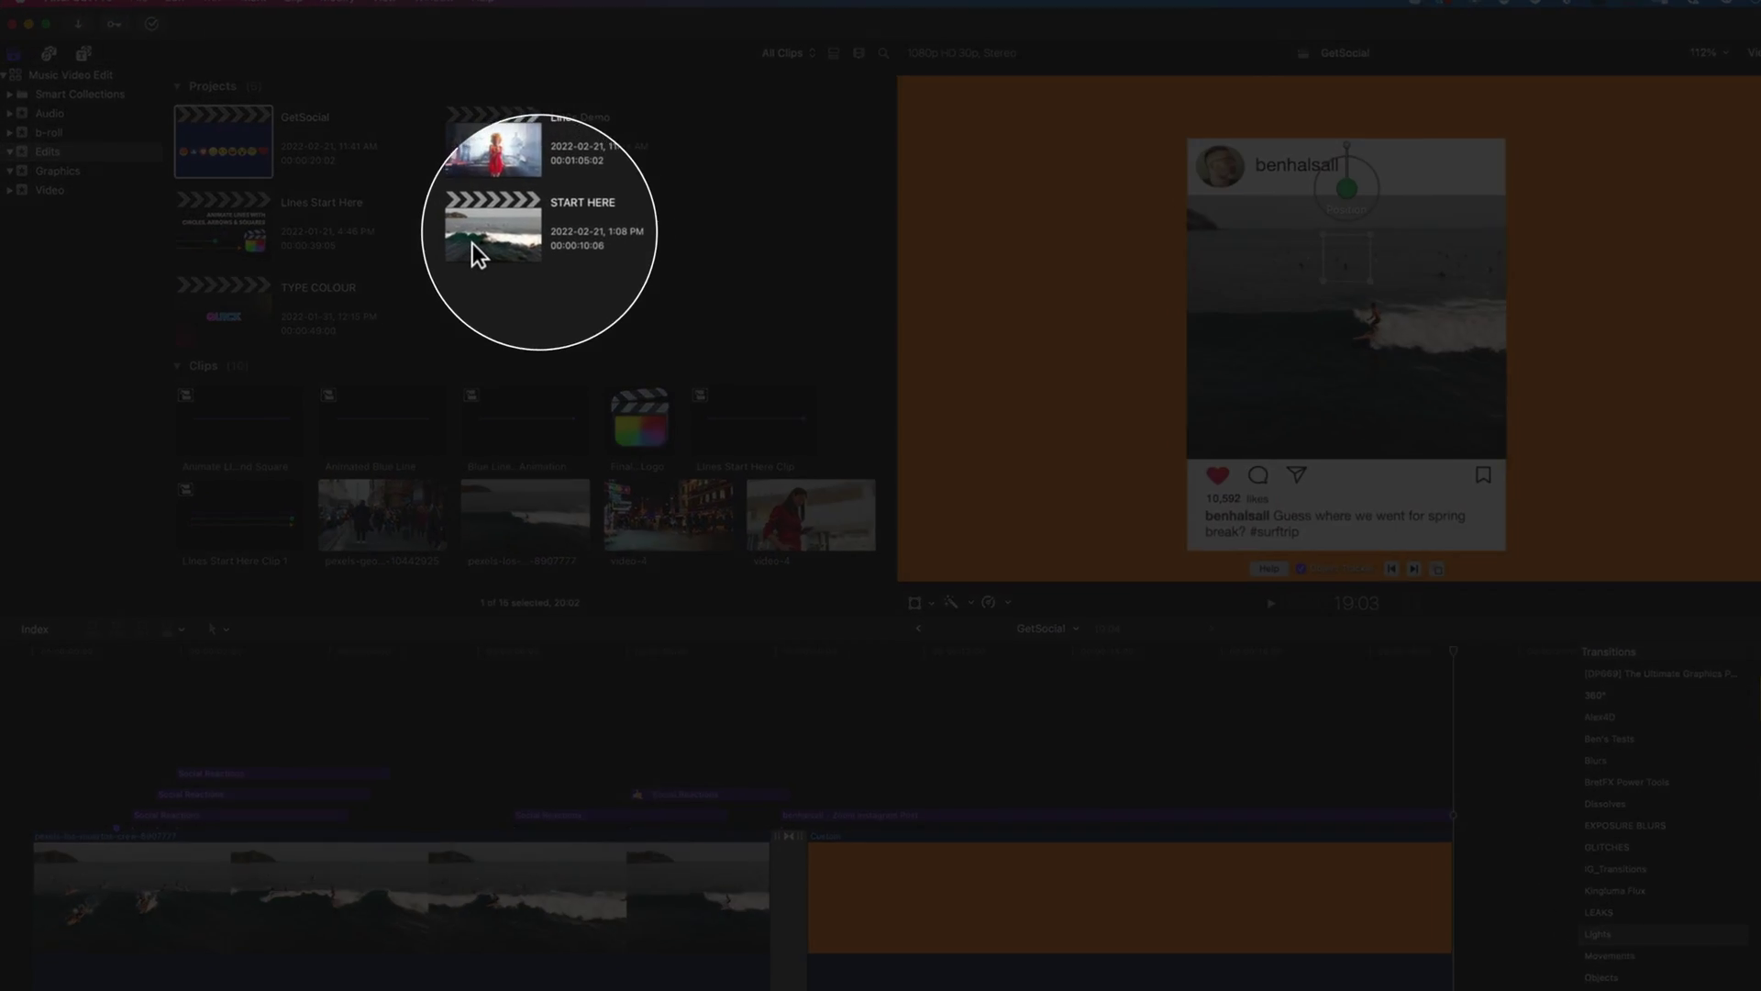
# Open the START HERE project and play back the surf clip
pyautogui.doubleClick(488, 249)
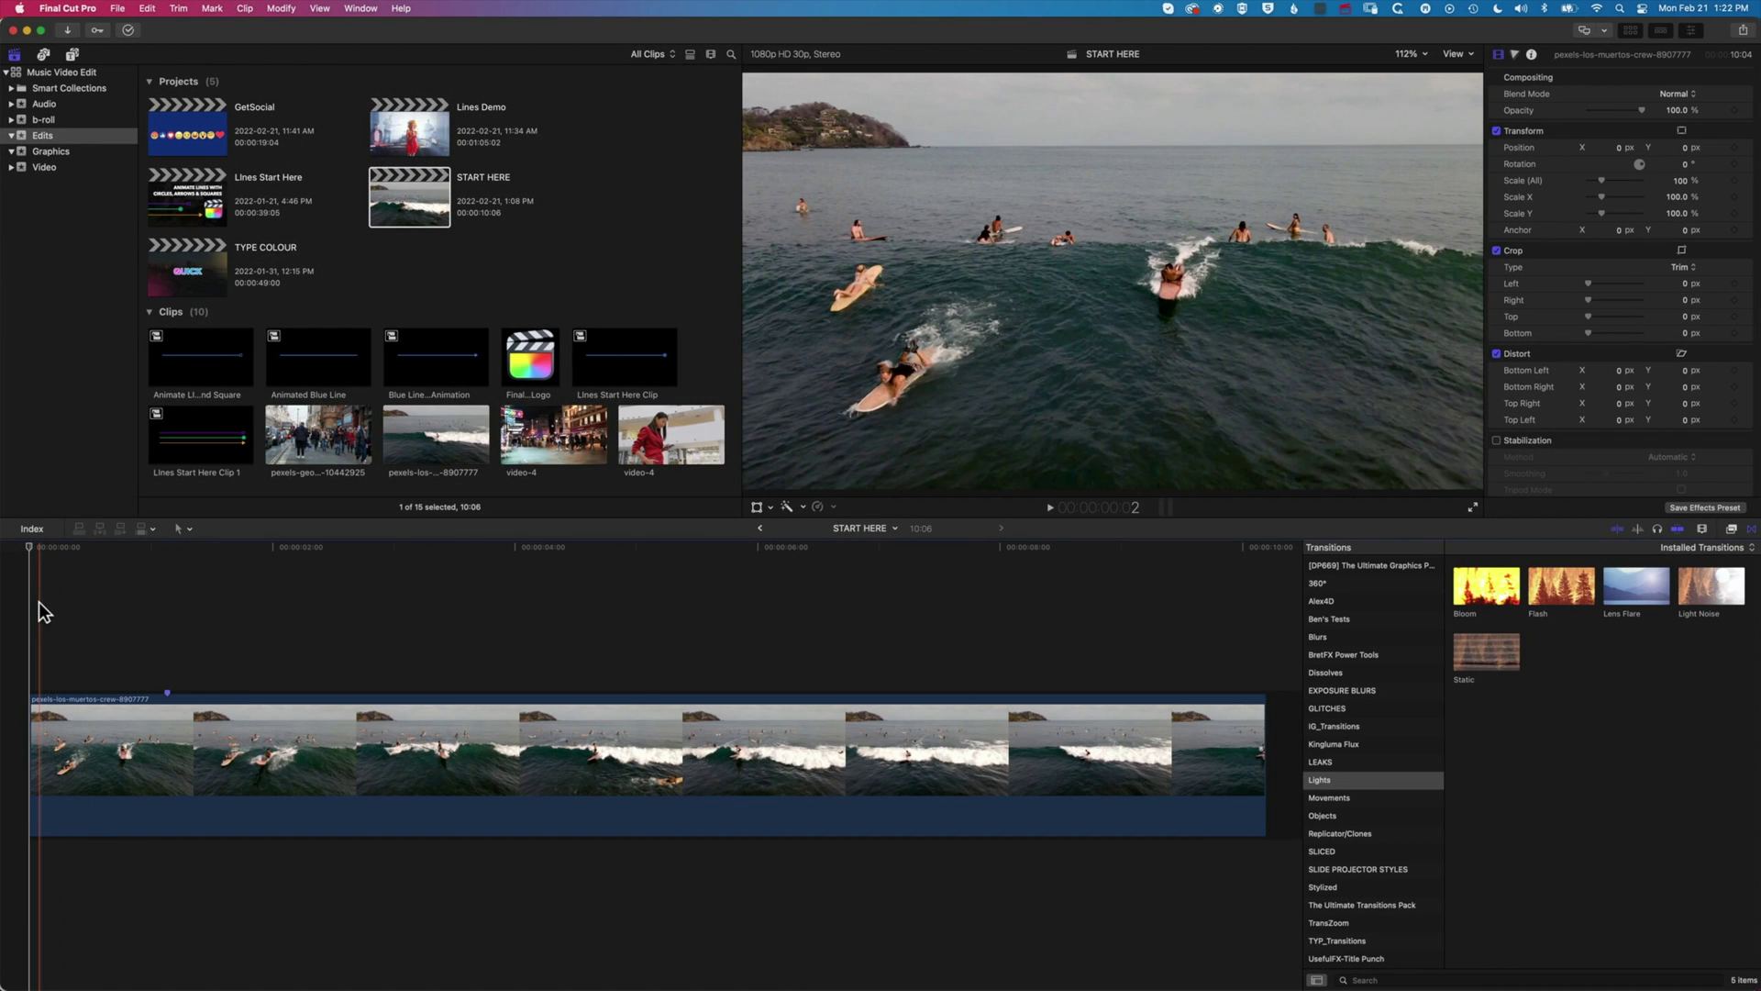
pyautogui.press('space')
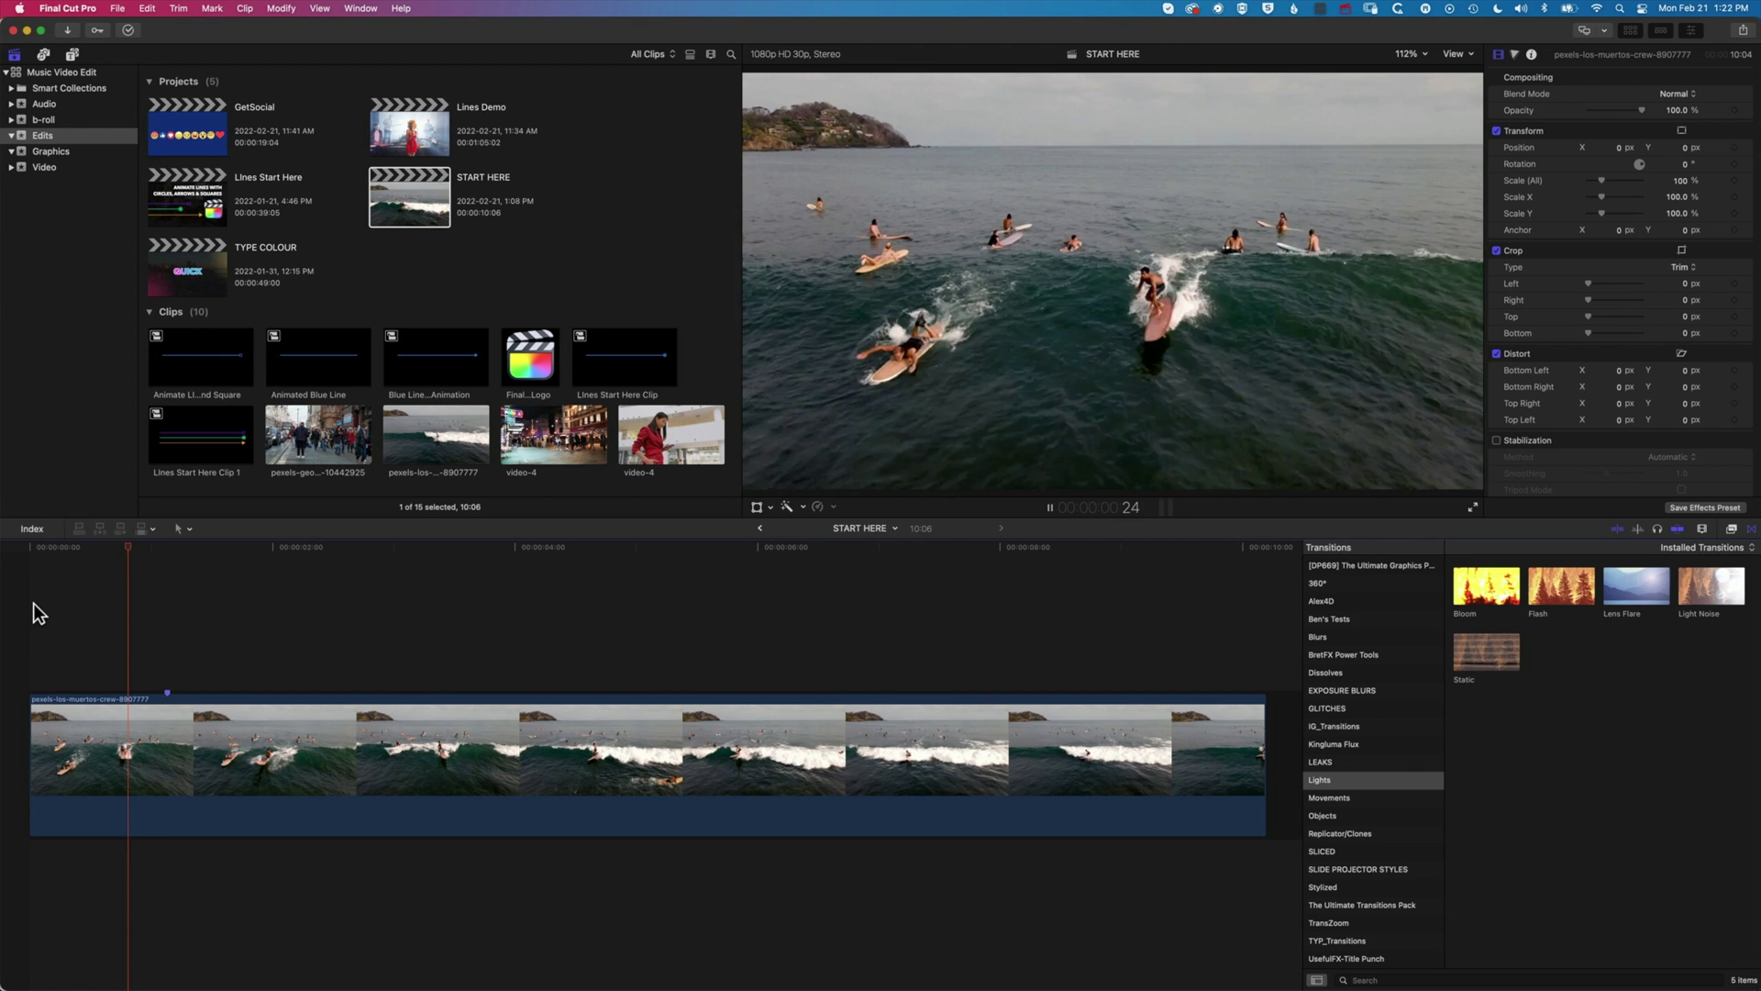
pyautogui.press('space')
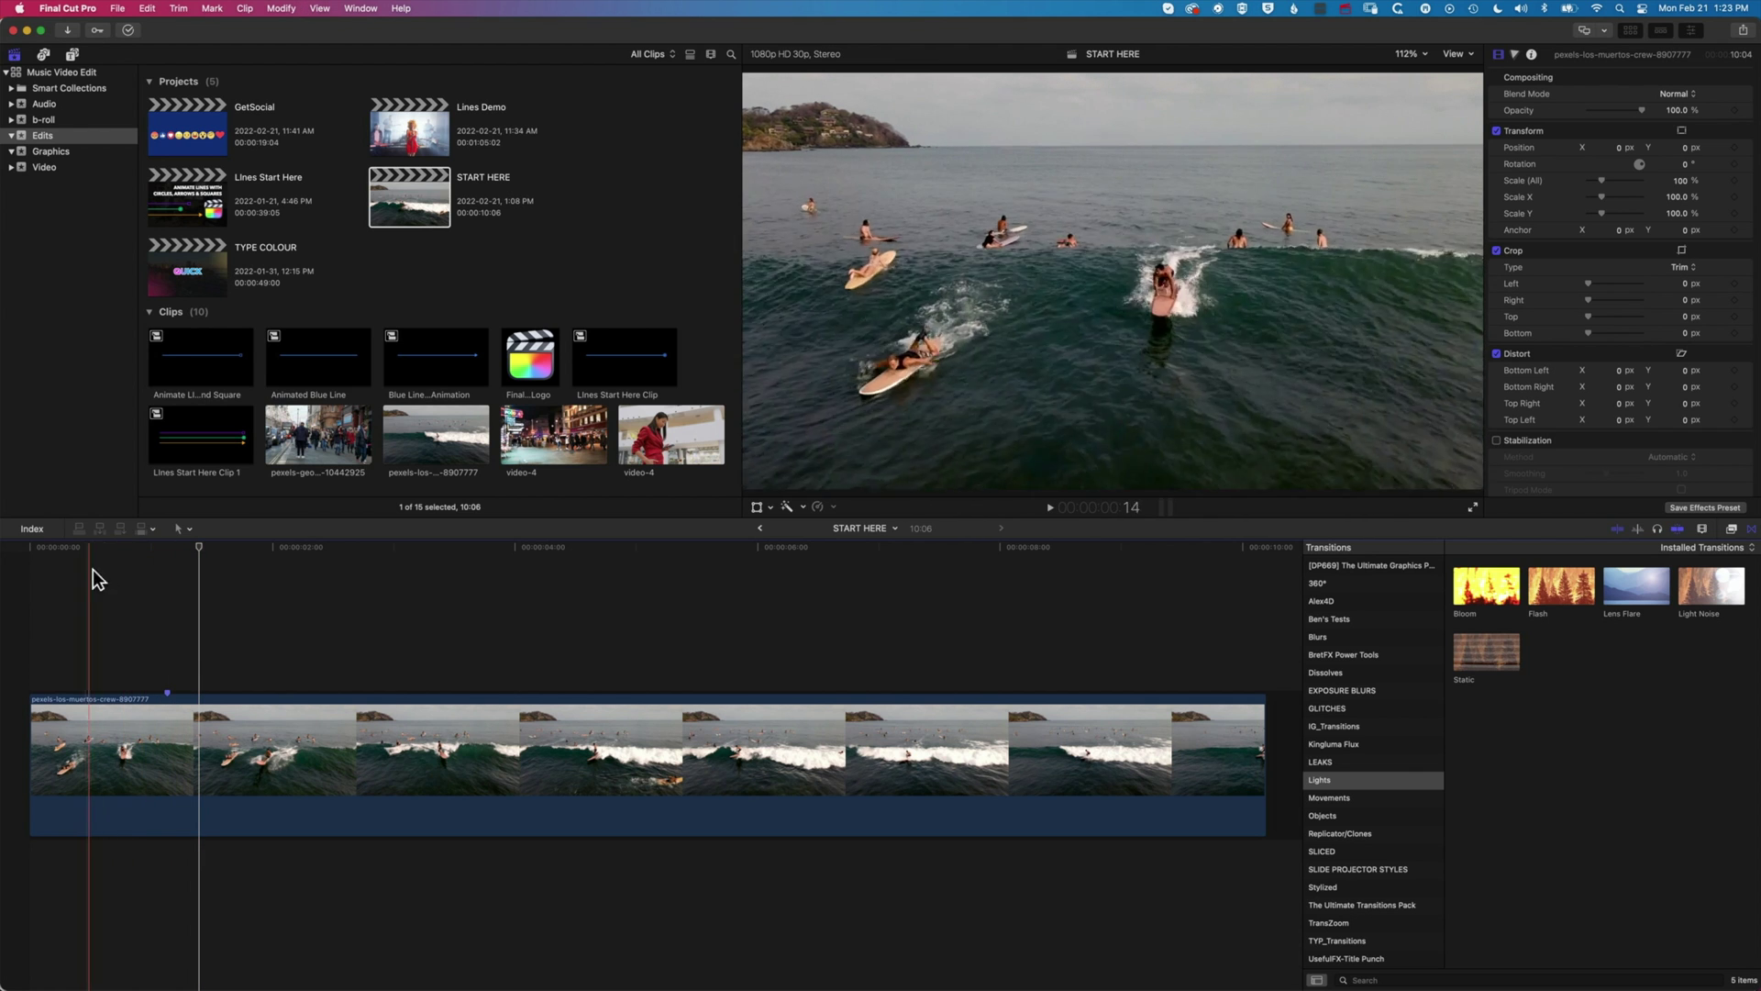
# Add the GetSOCIAL Social Reactions title above the surf clip at about 1:09
pyautogui.click(189, 547)
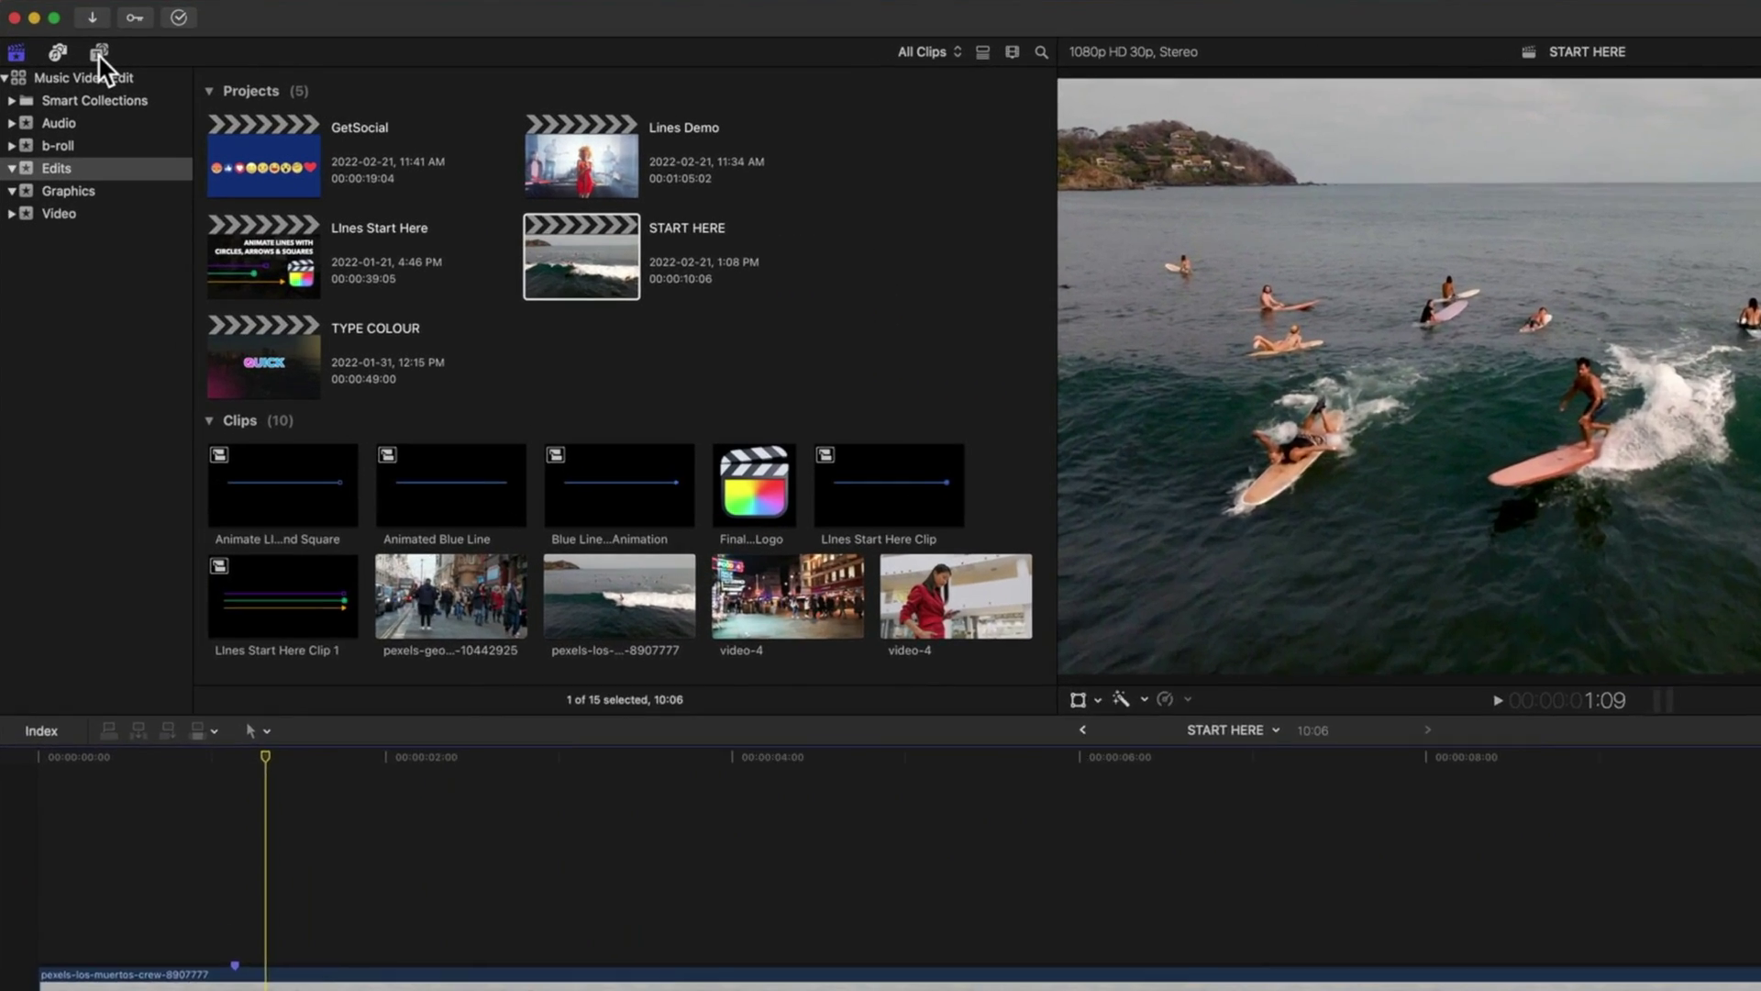
pyautogui.click(73, 54)
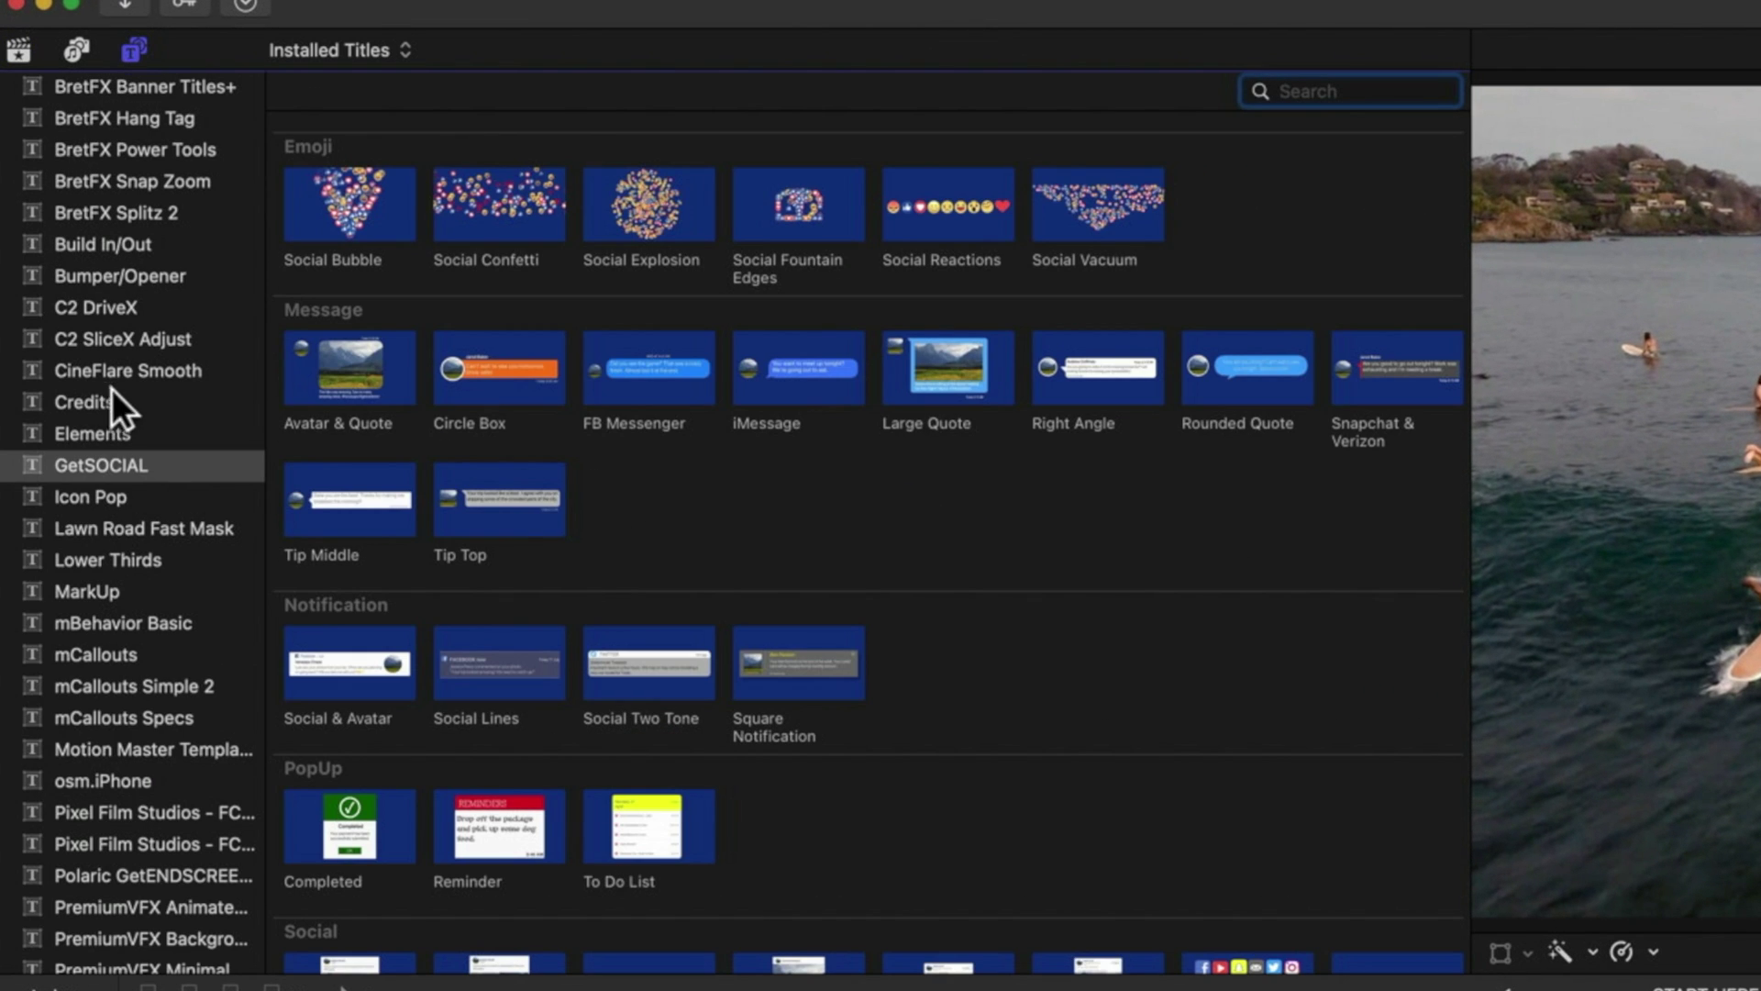
pyautogui.scroll(3, 112, 369)
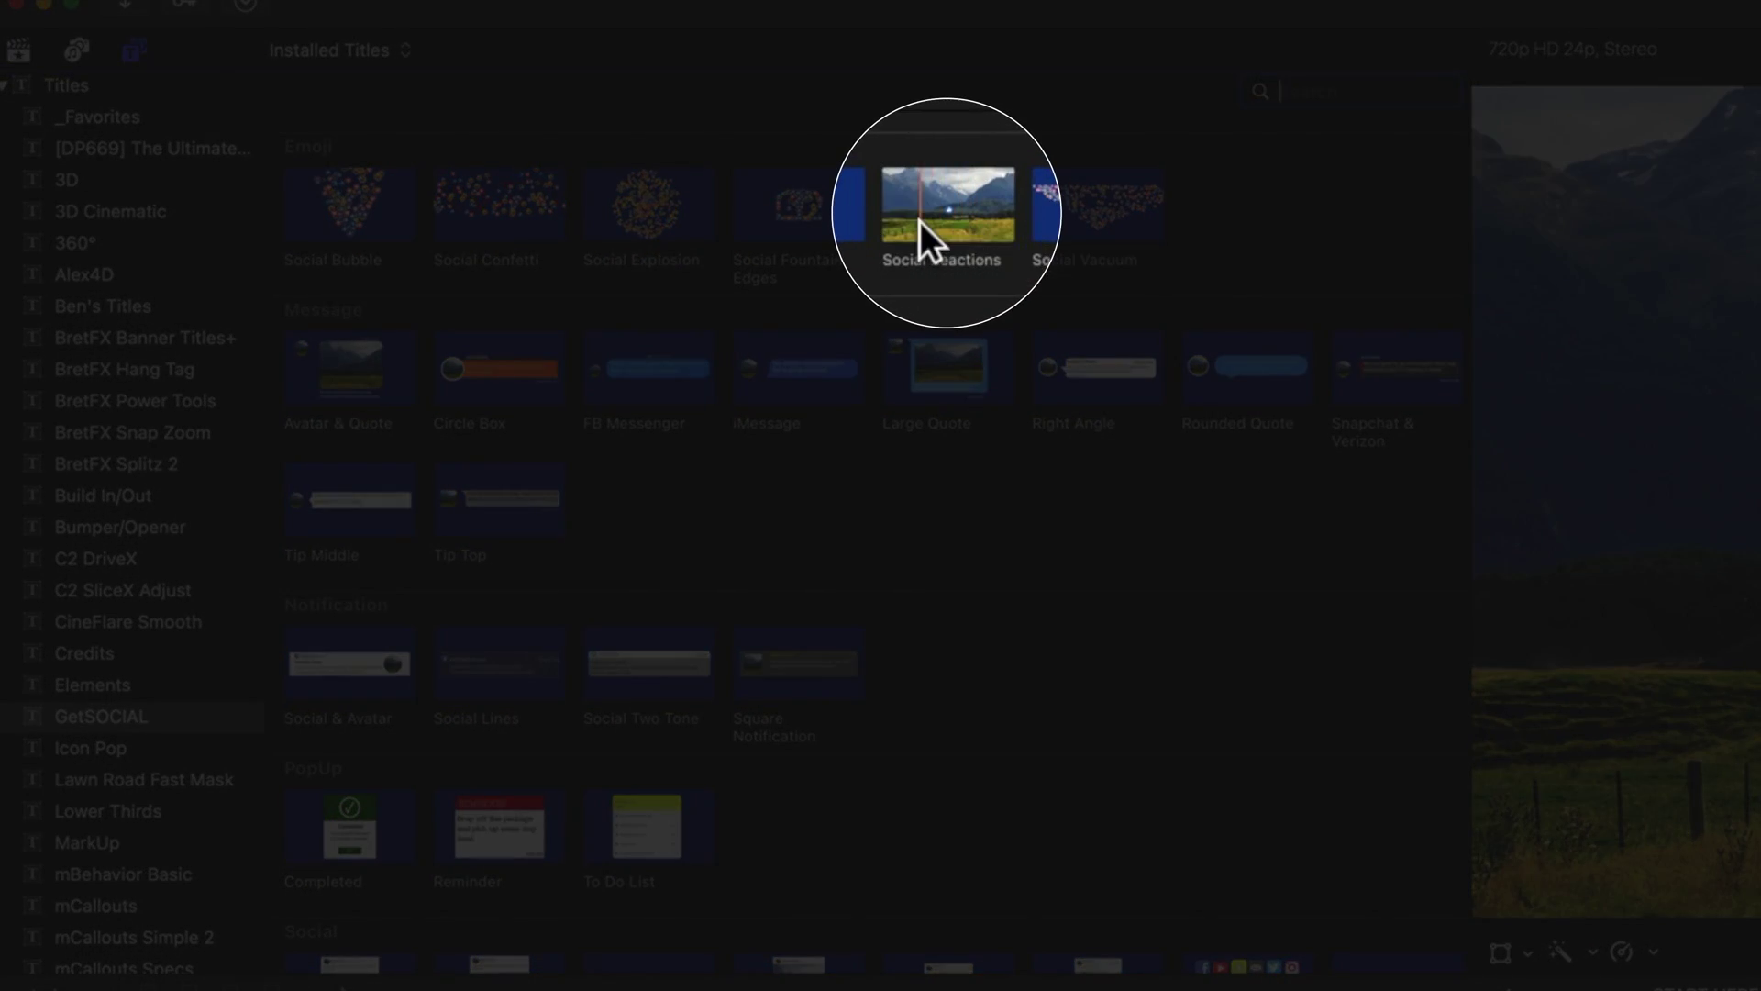
pyautogui.click(842, 204)
pyautogui.moveTo(955, 212); pyautogui.dragTo(119, 653)
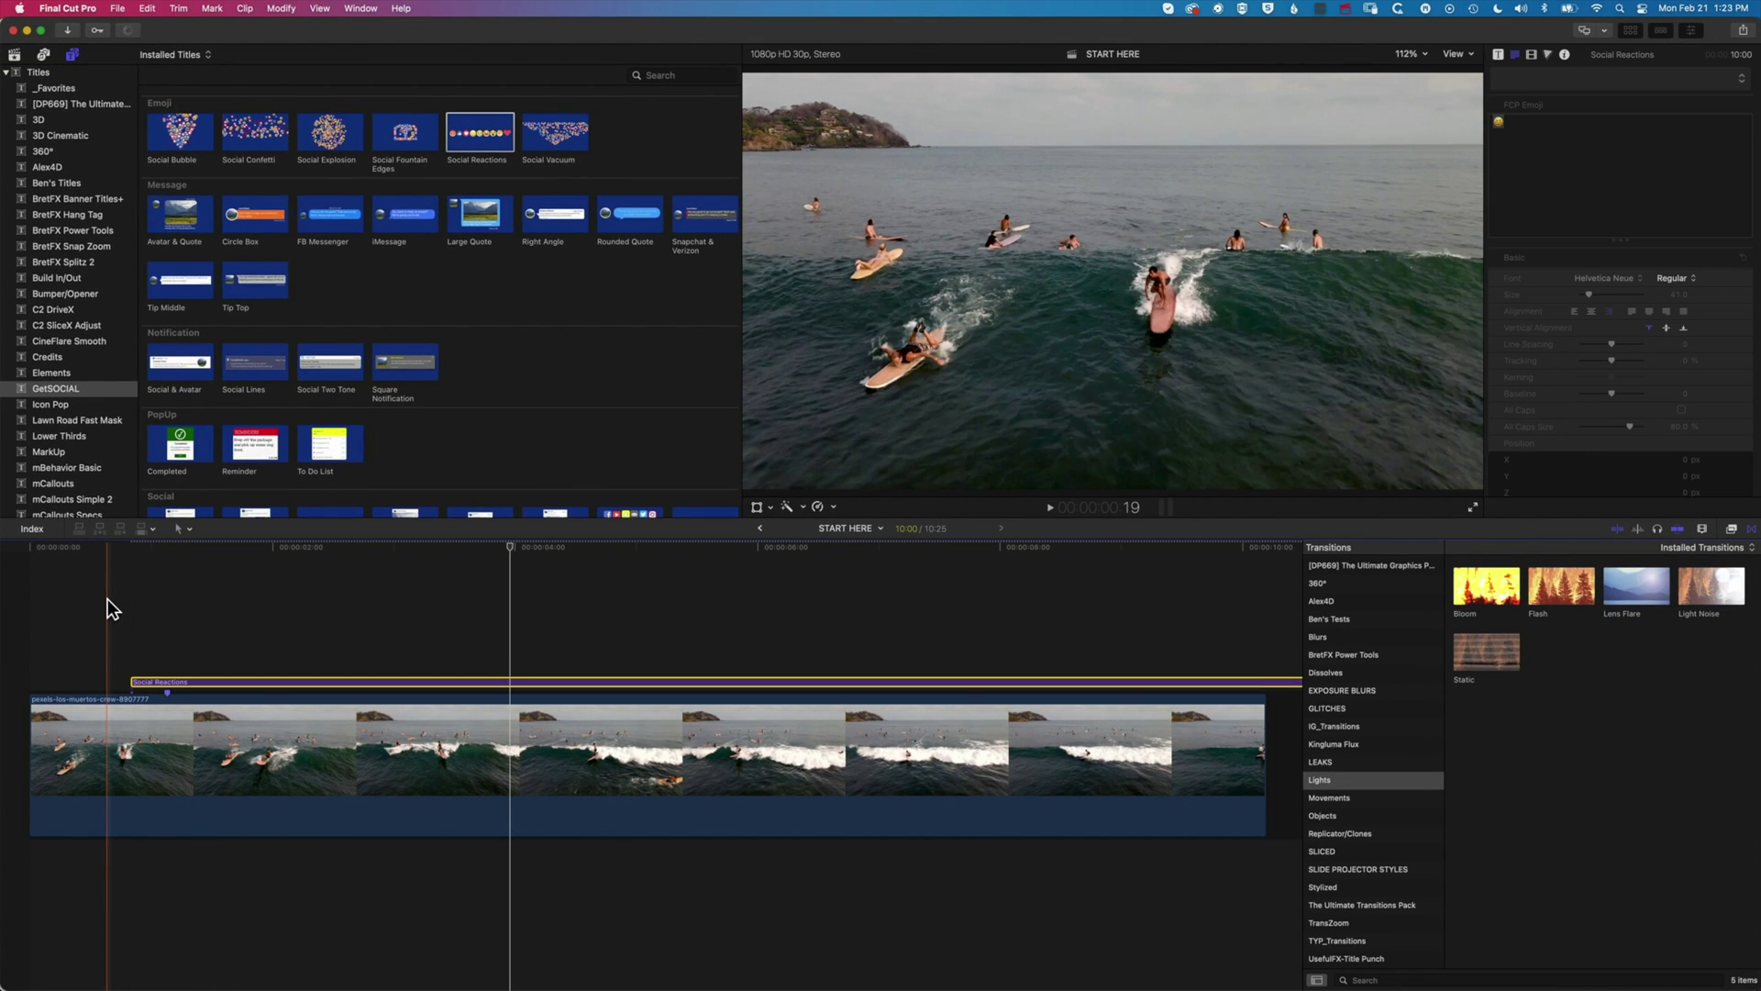
# Preview the clip with the emoji title and show the title's published parameters
pyautogui.press('space')
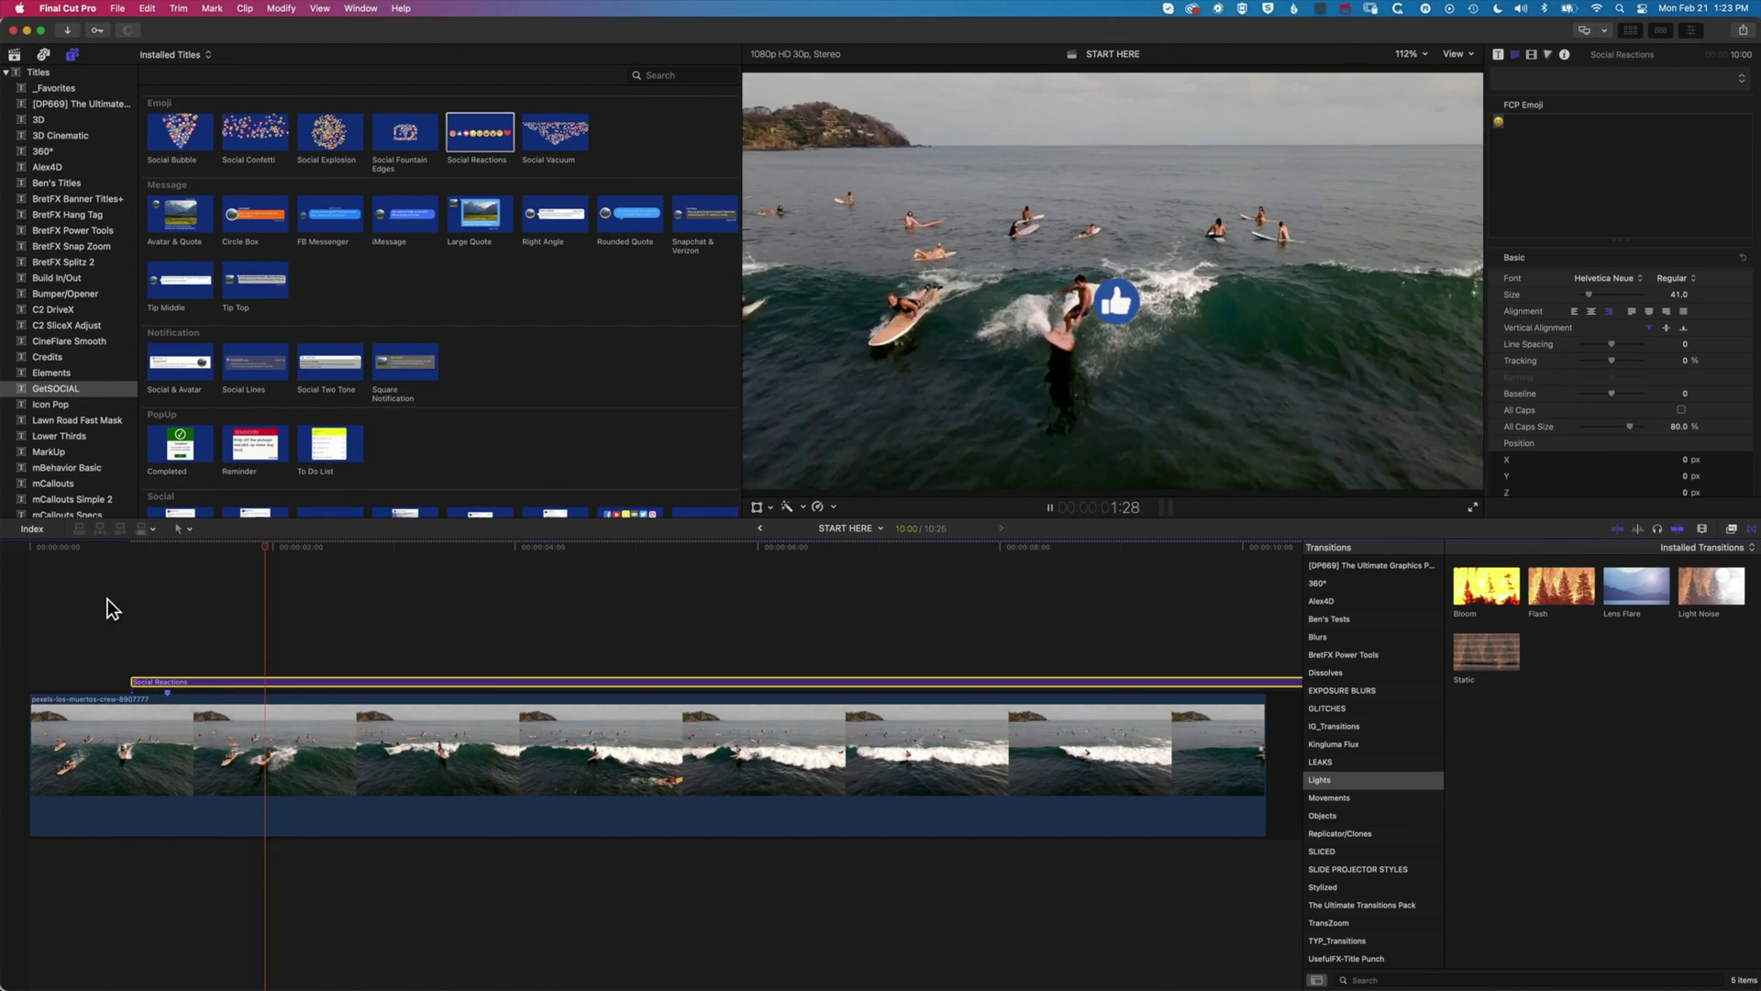
pyautogui.press('space')
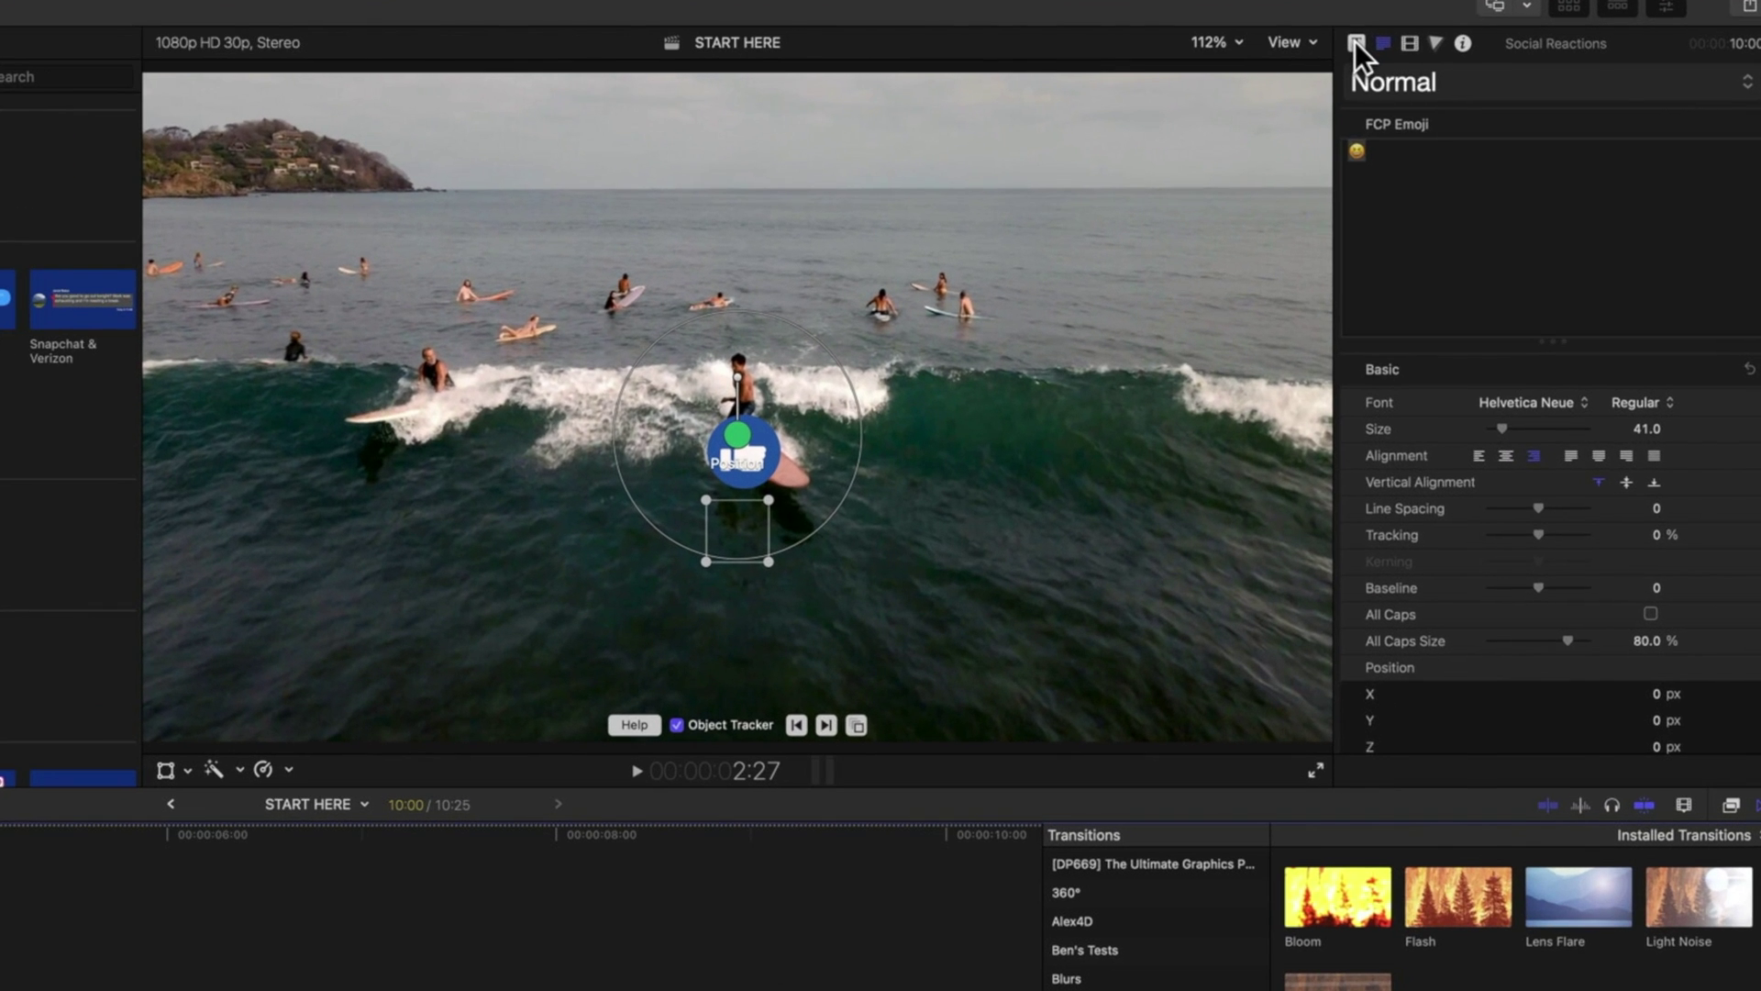
pyautogui.click(1498, 54)
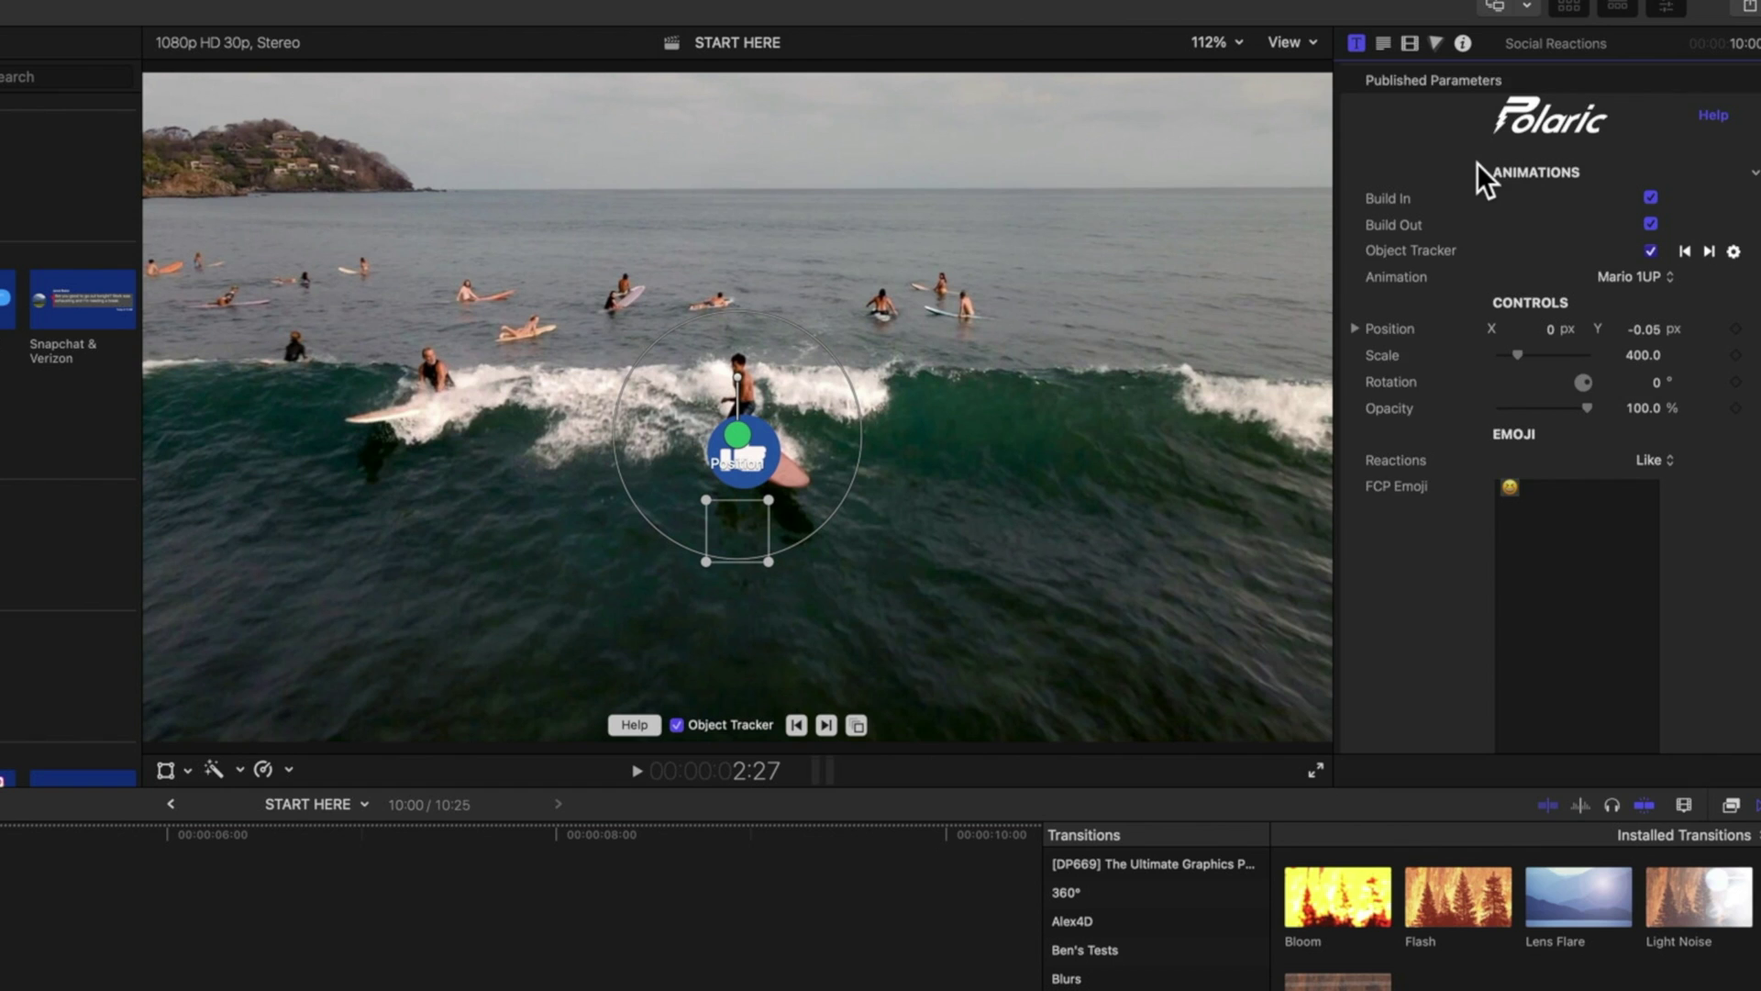
pyautogui.scroll(-5, 1478, 162)
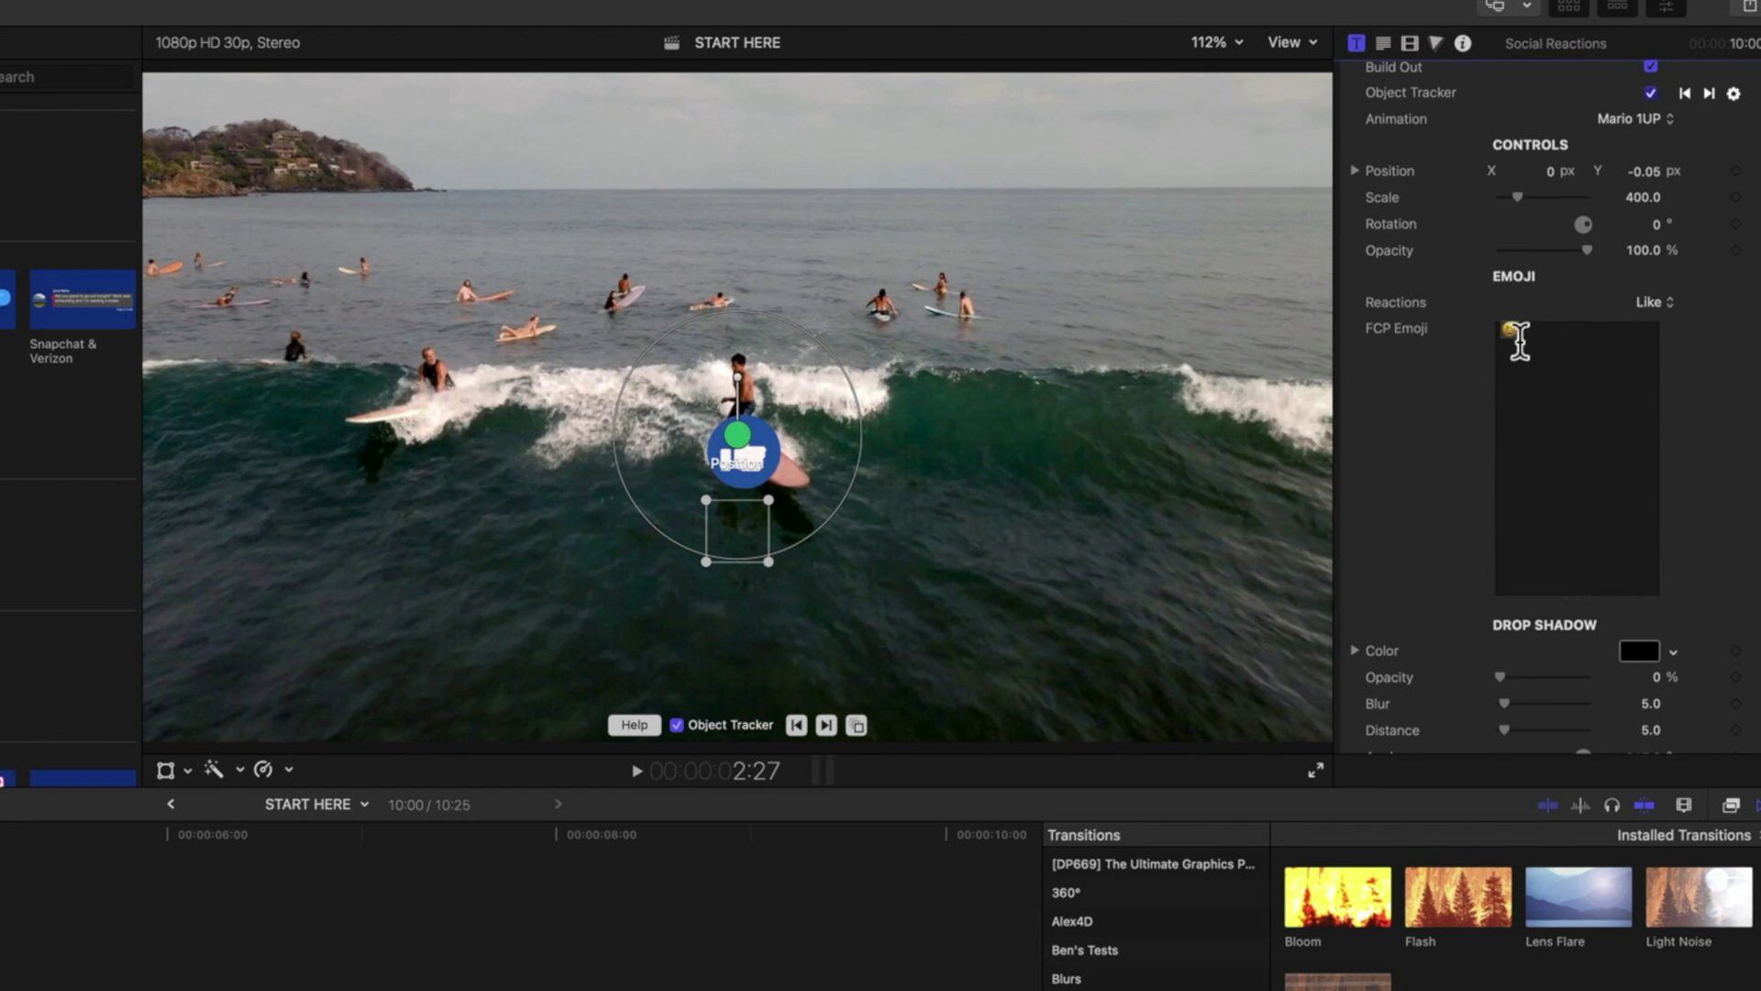
# Try the HaHa and Yay reactions, then set the Reactions emoji to FB Heart
pyautogui.click(1649, 302)
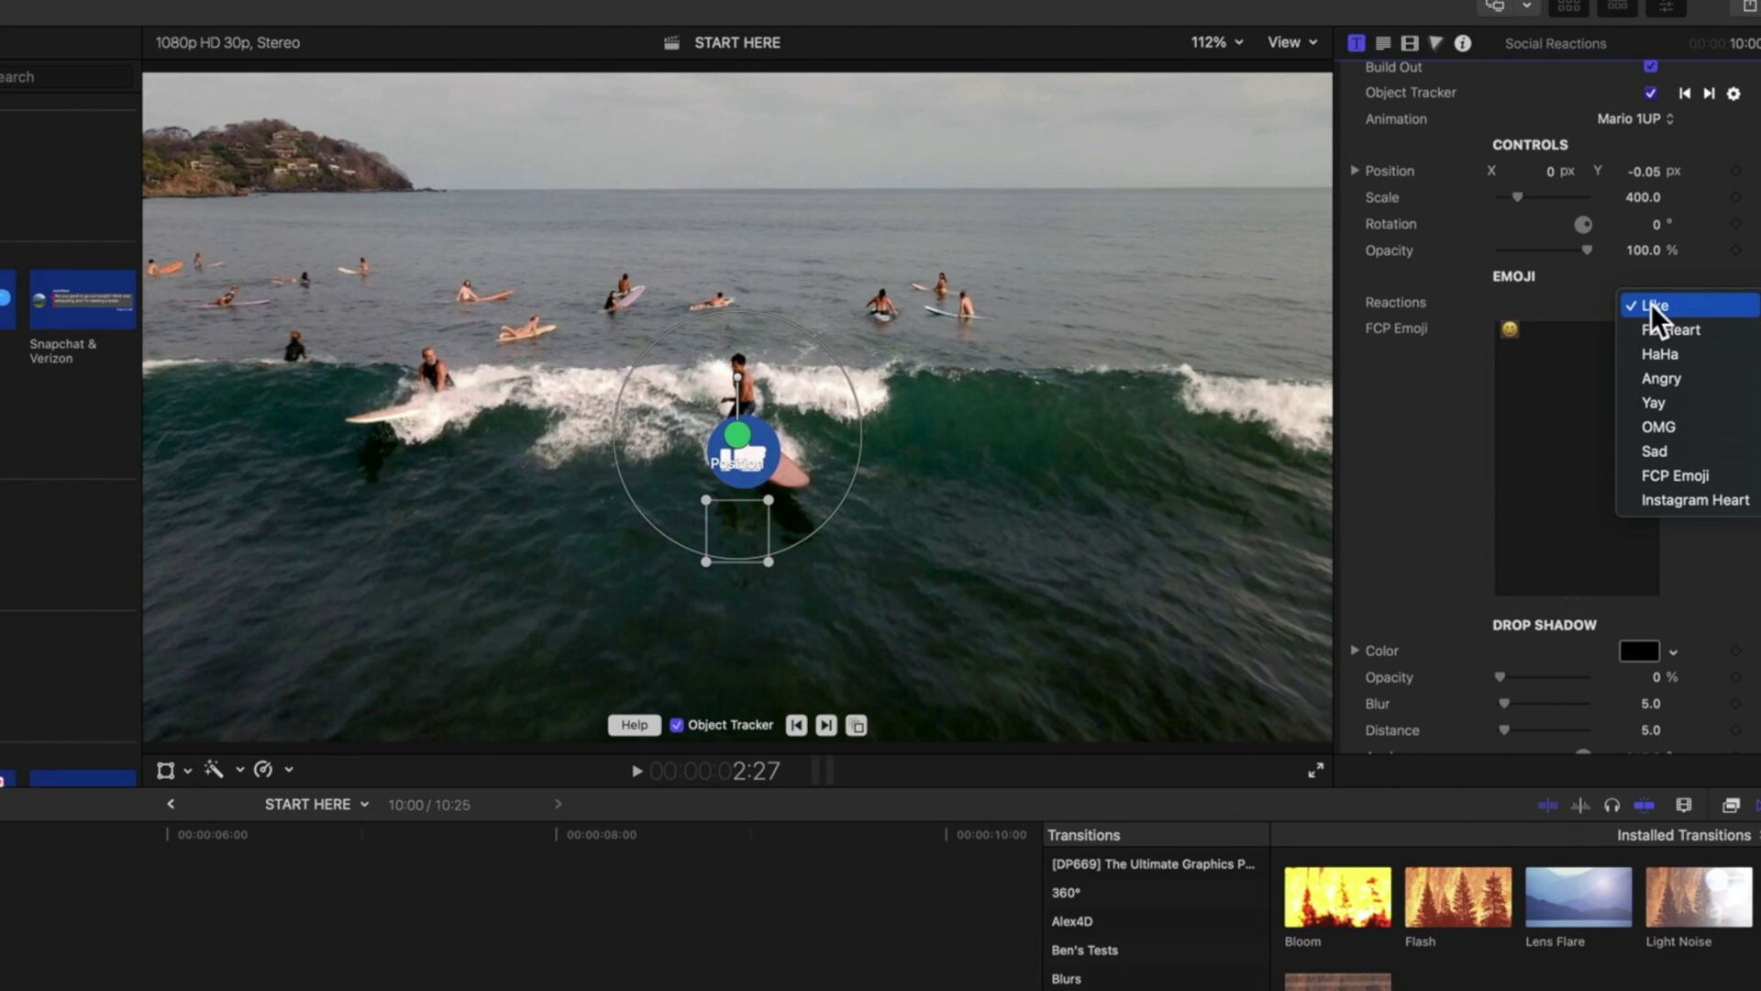
pyautogui.click(1659, 328)
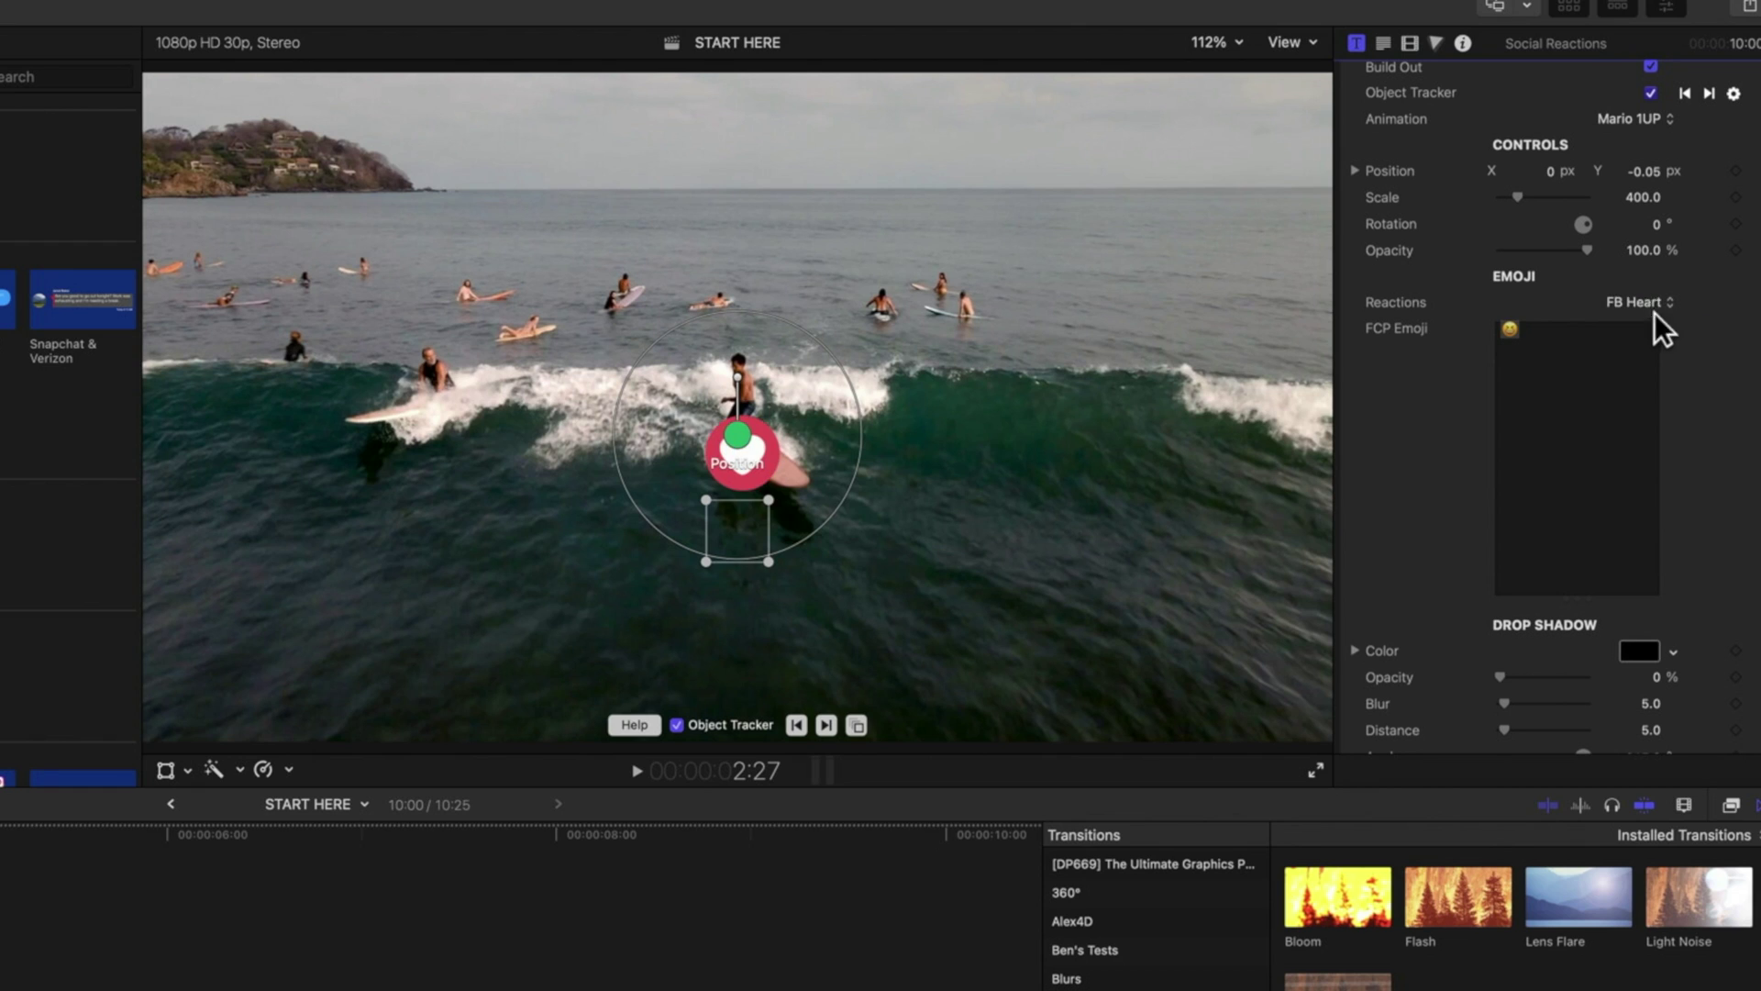
pyautogui.click(1655, 312)
pyautogui.click(1650, 326)
pyautogui.click(1650, 295)
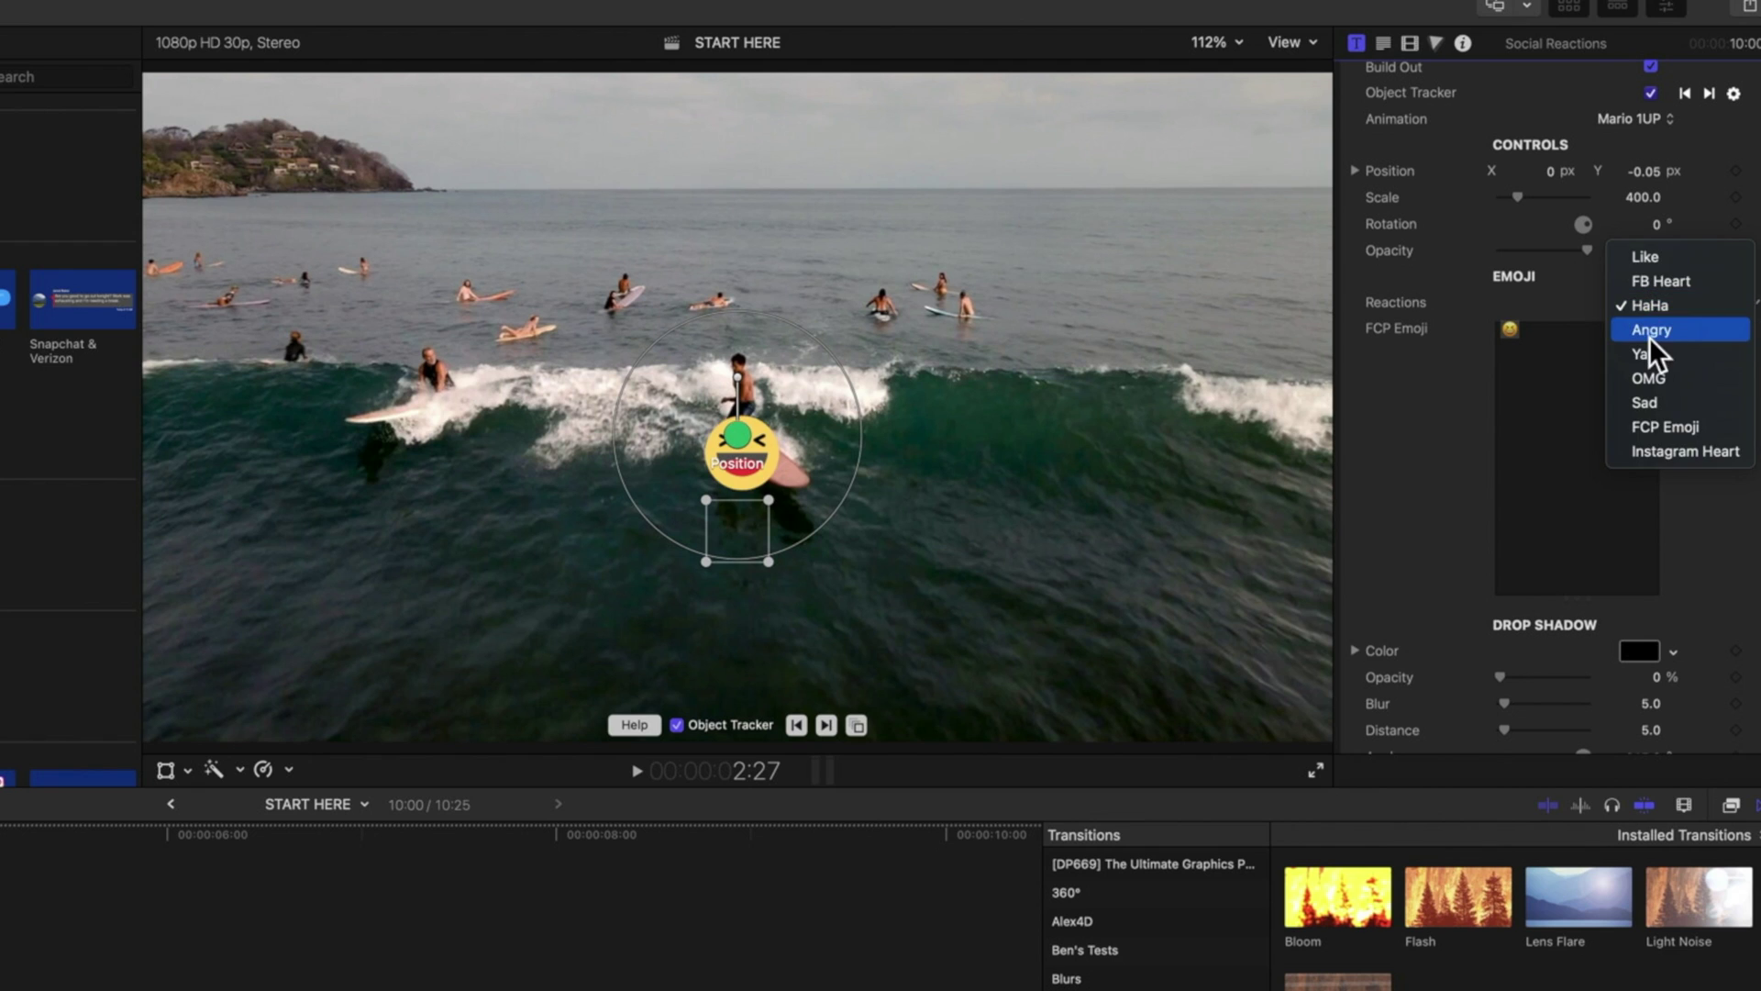
pyautogui.click(1650, 346)
pyautogui.click(1656, 301)
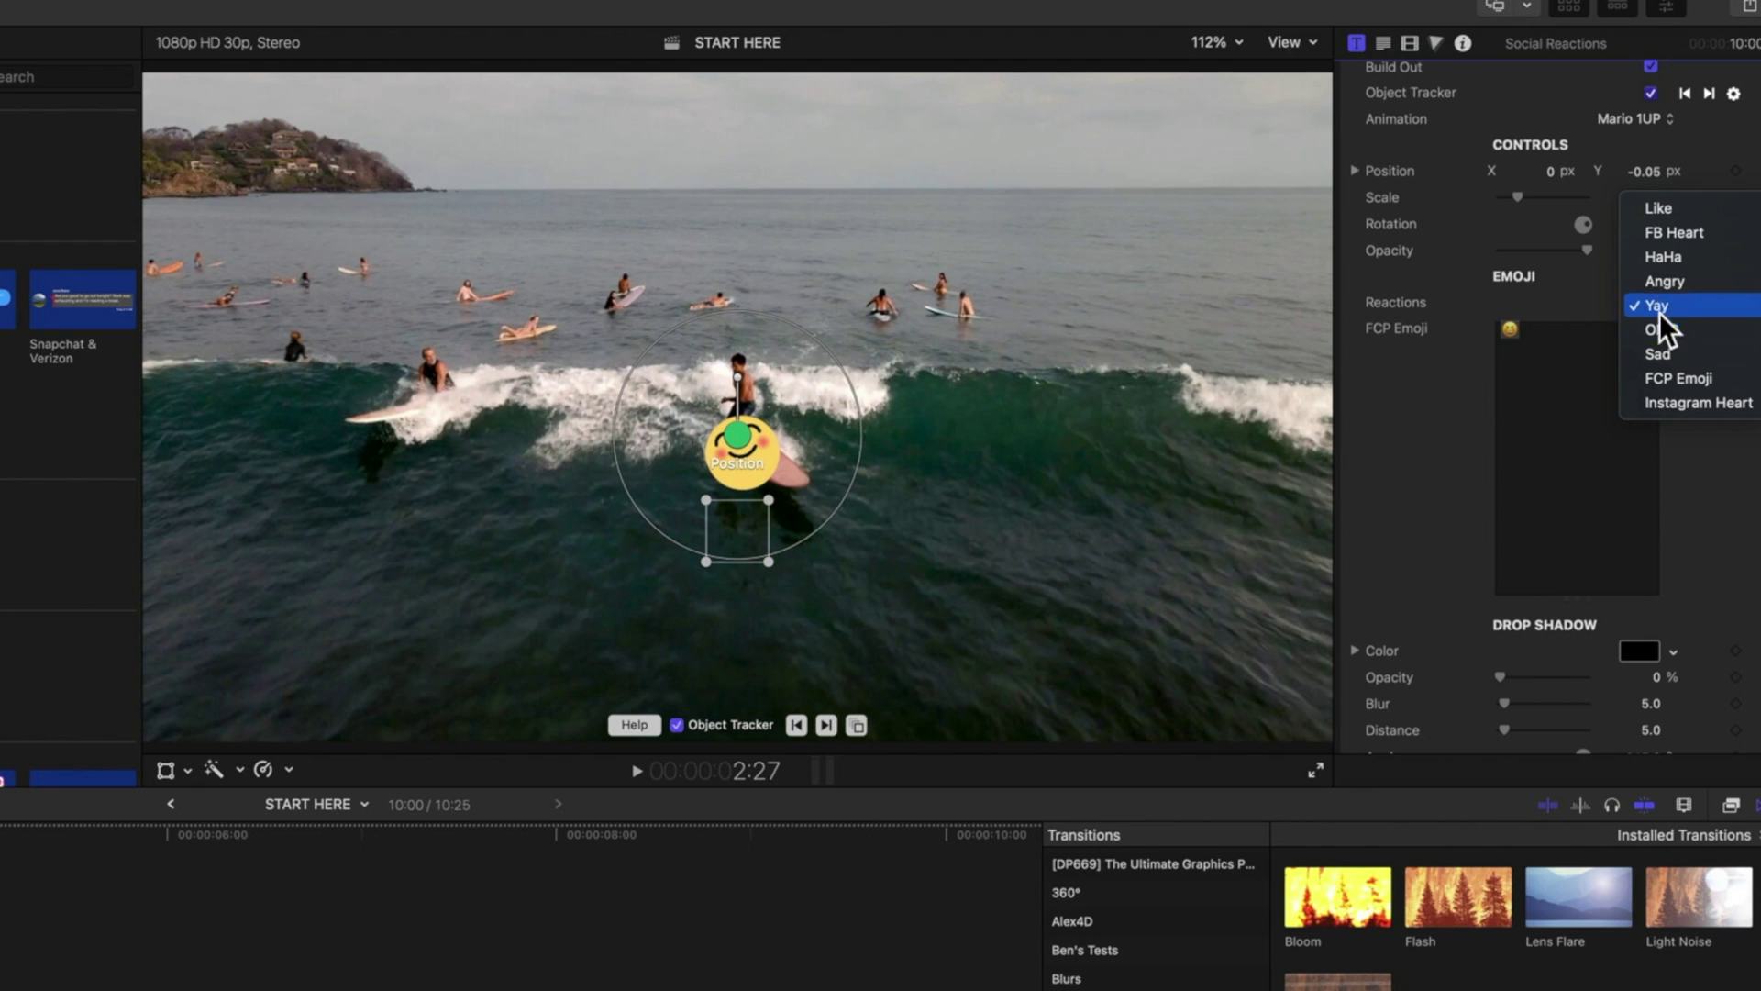
pyautogui.click(1672, 234)
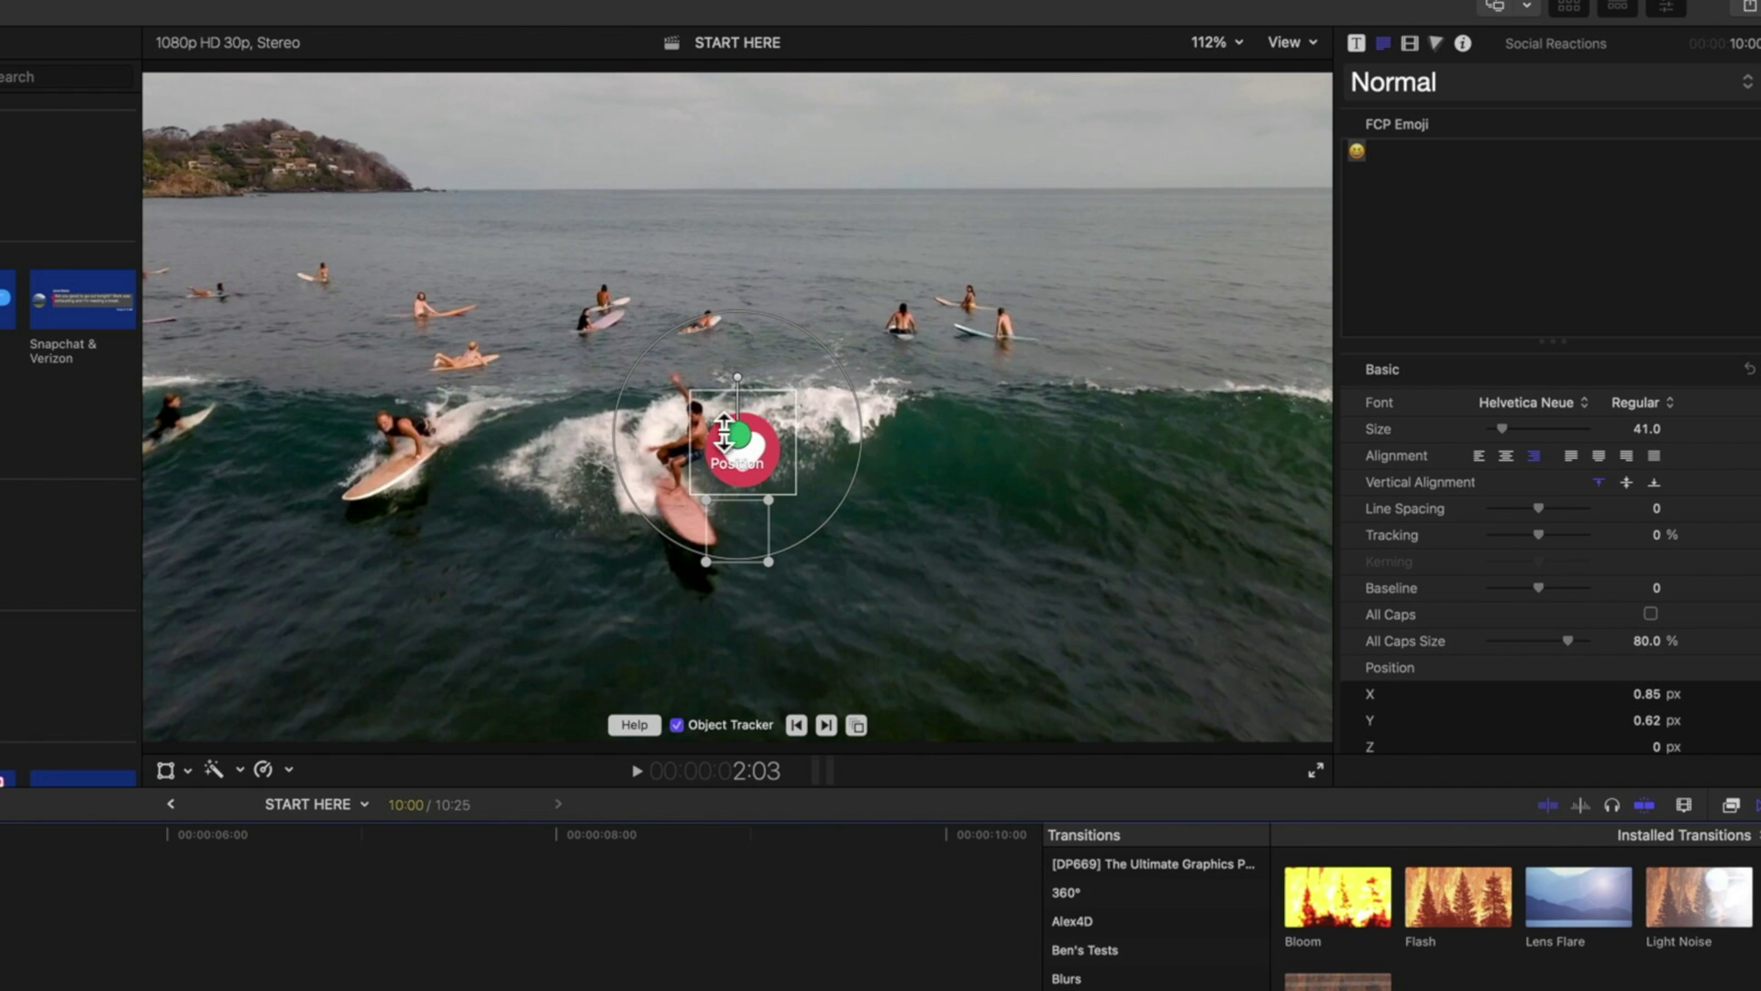
# Raise the emoji toward the horizon and start the title later, around 1:01
pyautogui.moveTo(743, 537); pyautogui.dragTo(896, 324)
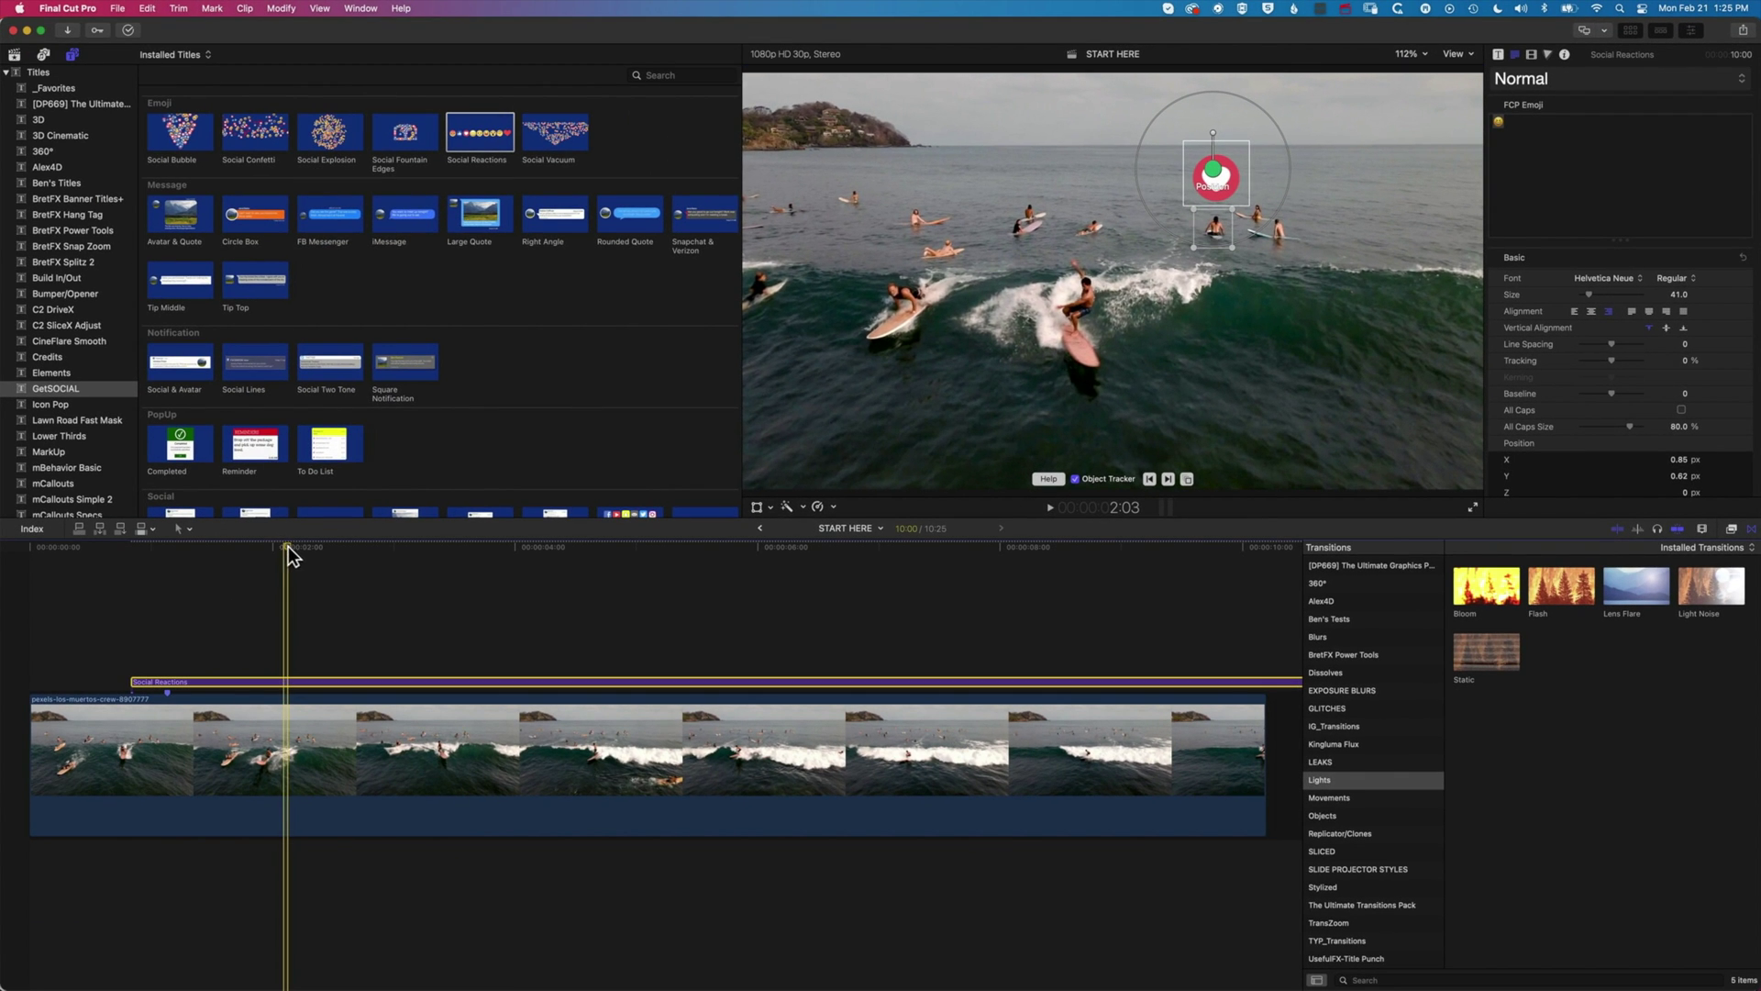
pyautogui.moveTo(269, 554); pyautogui.dragTo(135, 549)
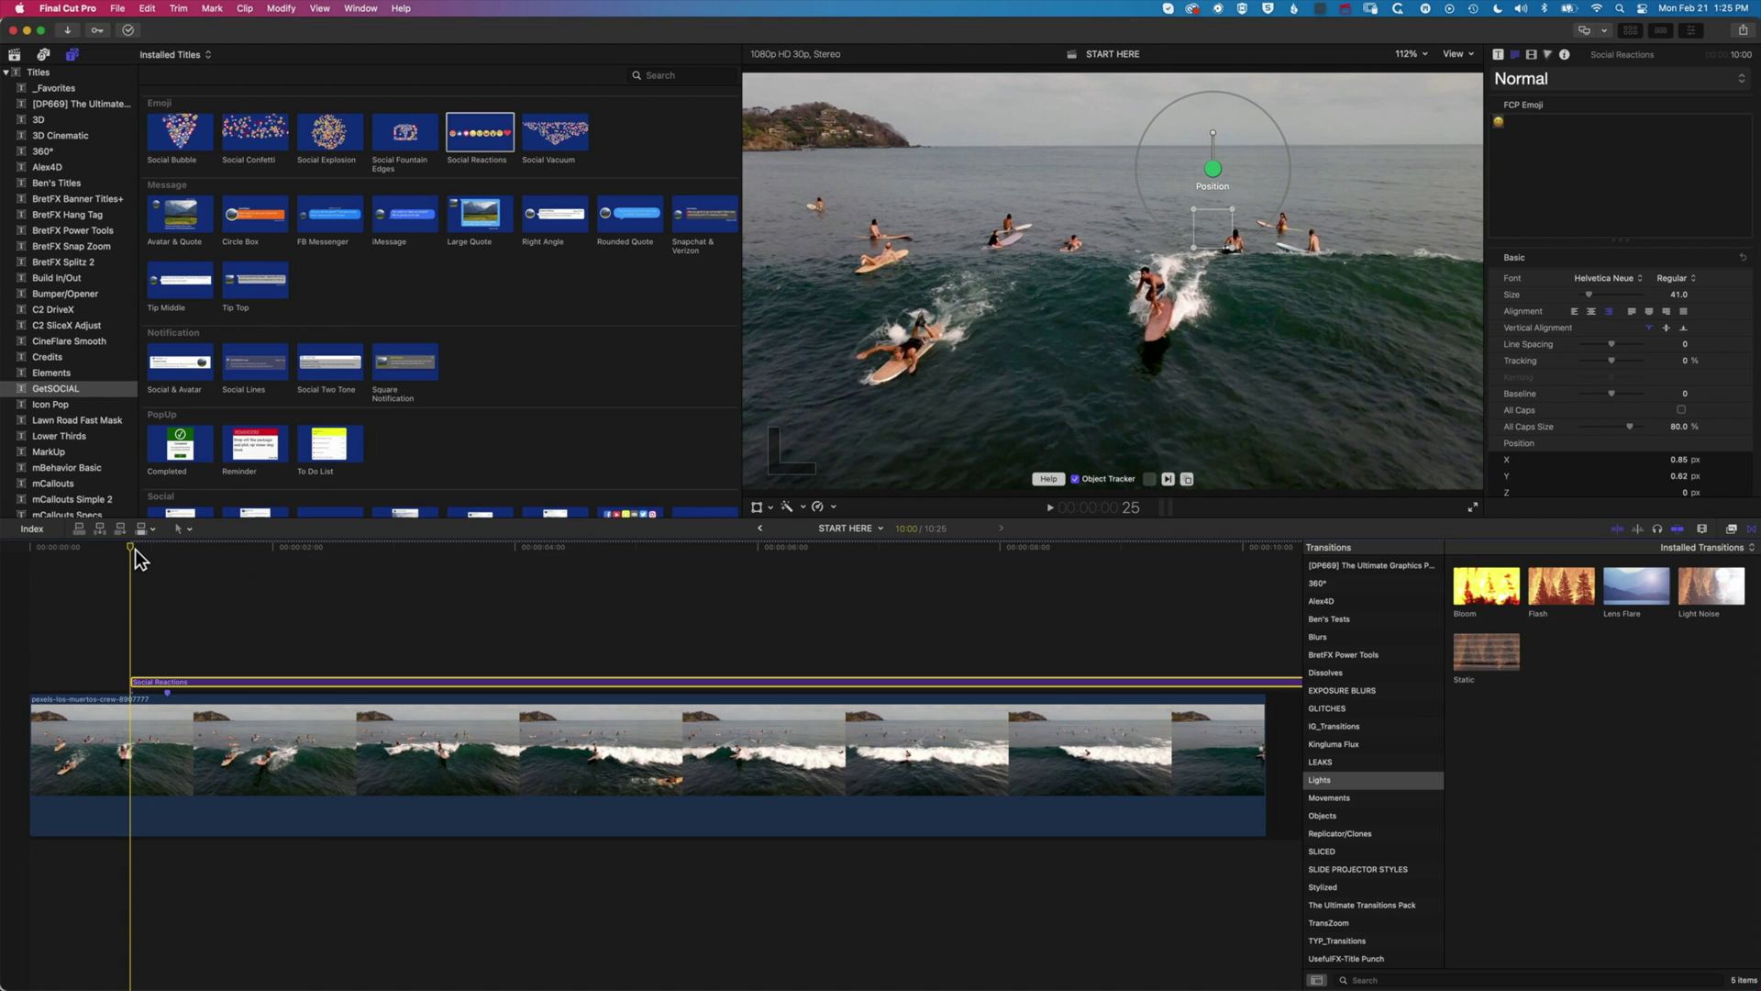
pyautogui.click(157, 684)
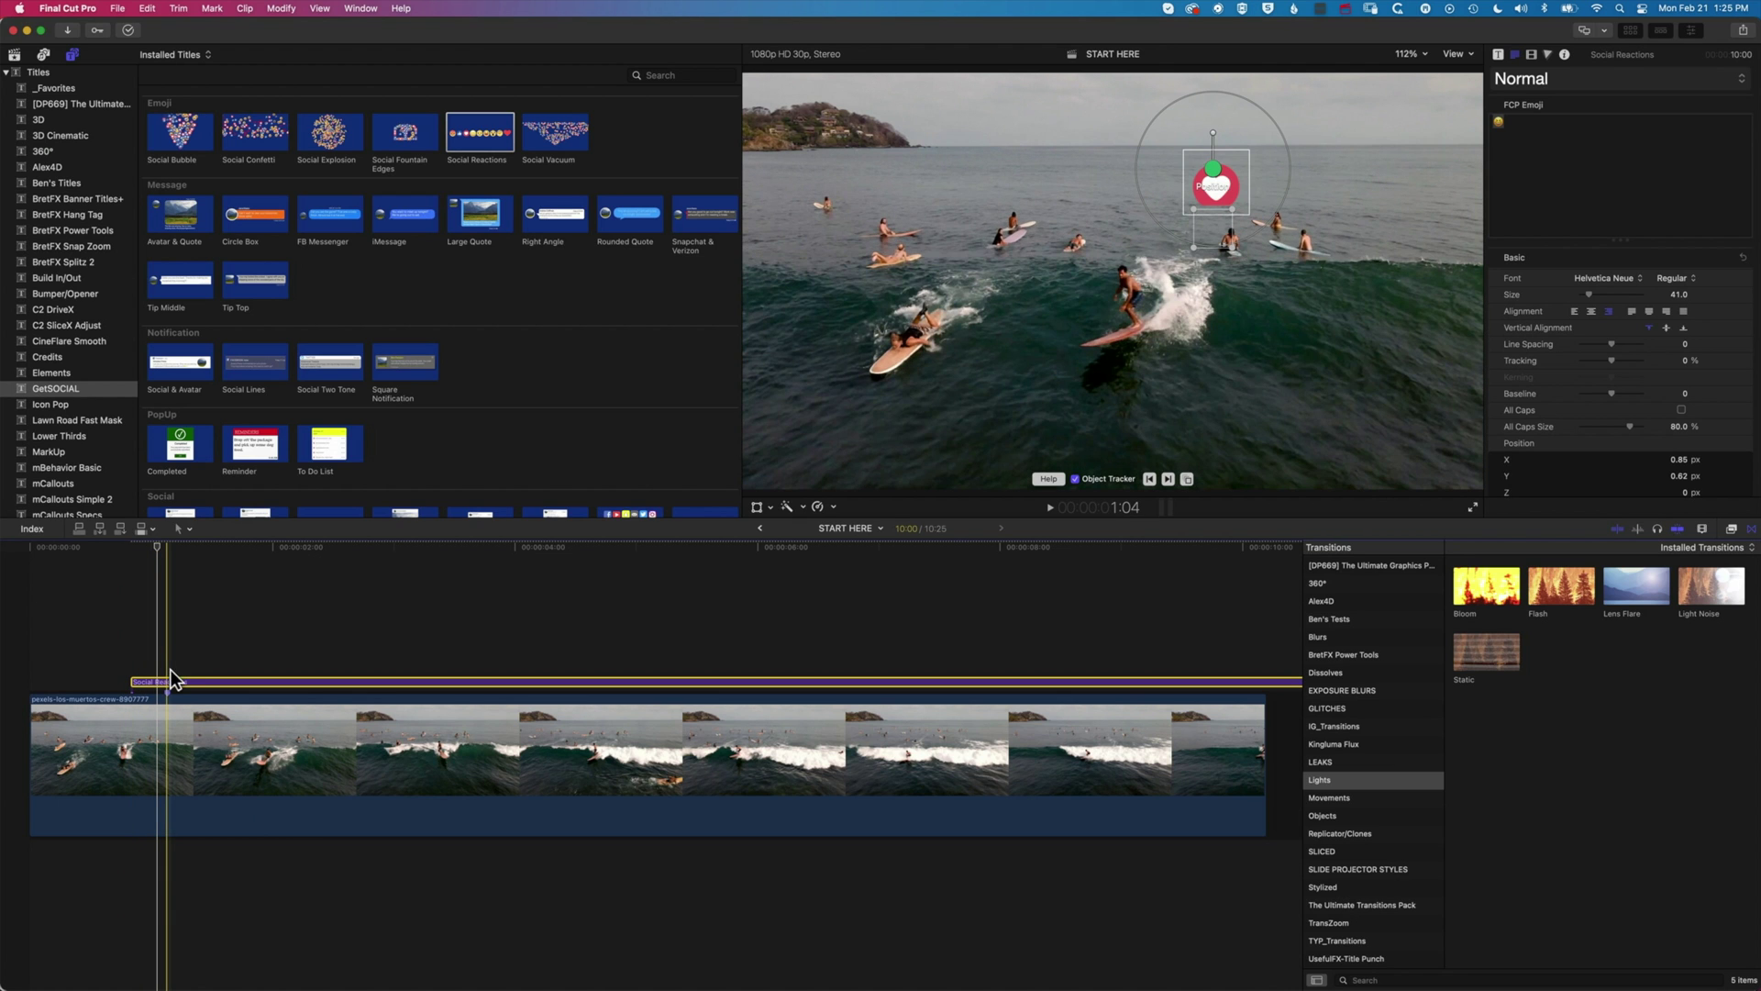
pyautogui.moveTo(174, 690); pyautogui.dragTo(199, 690)
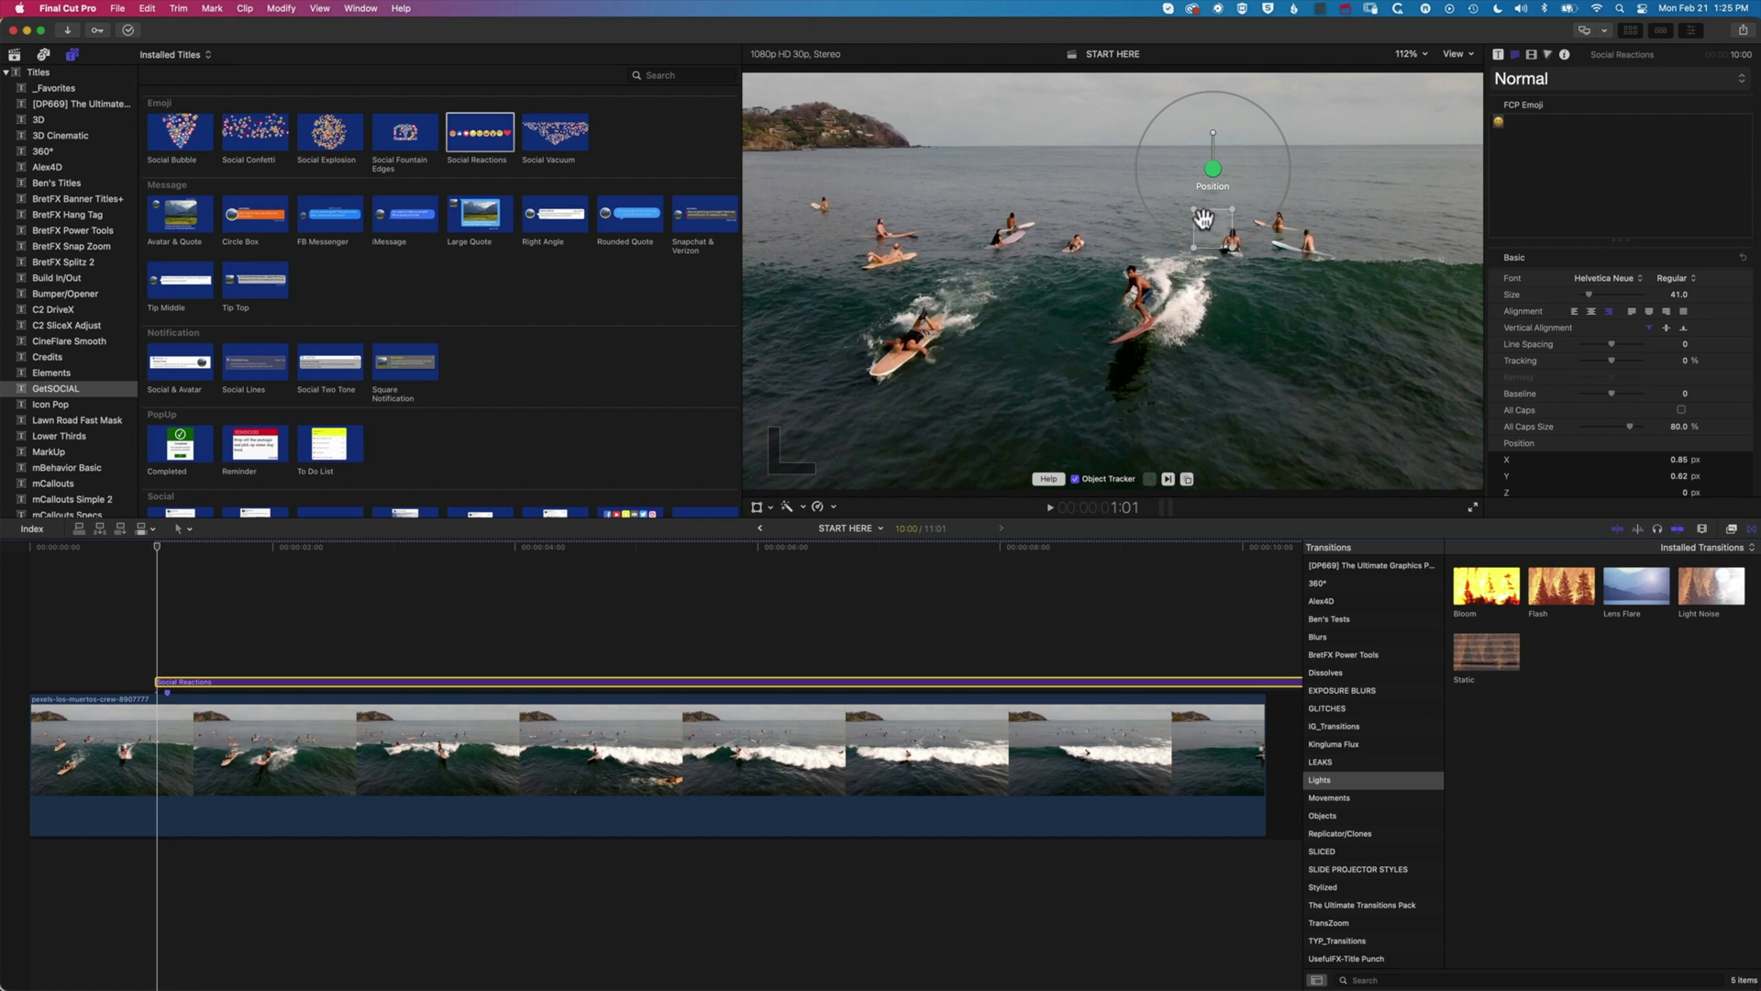
# Move and shrink the Object Tracker box onto one distant seated surfer
pyautogui.moveTo(1213, 224); pyautogui.dragTo(1232, 237)
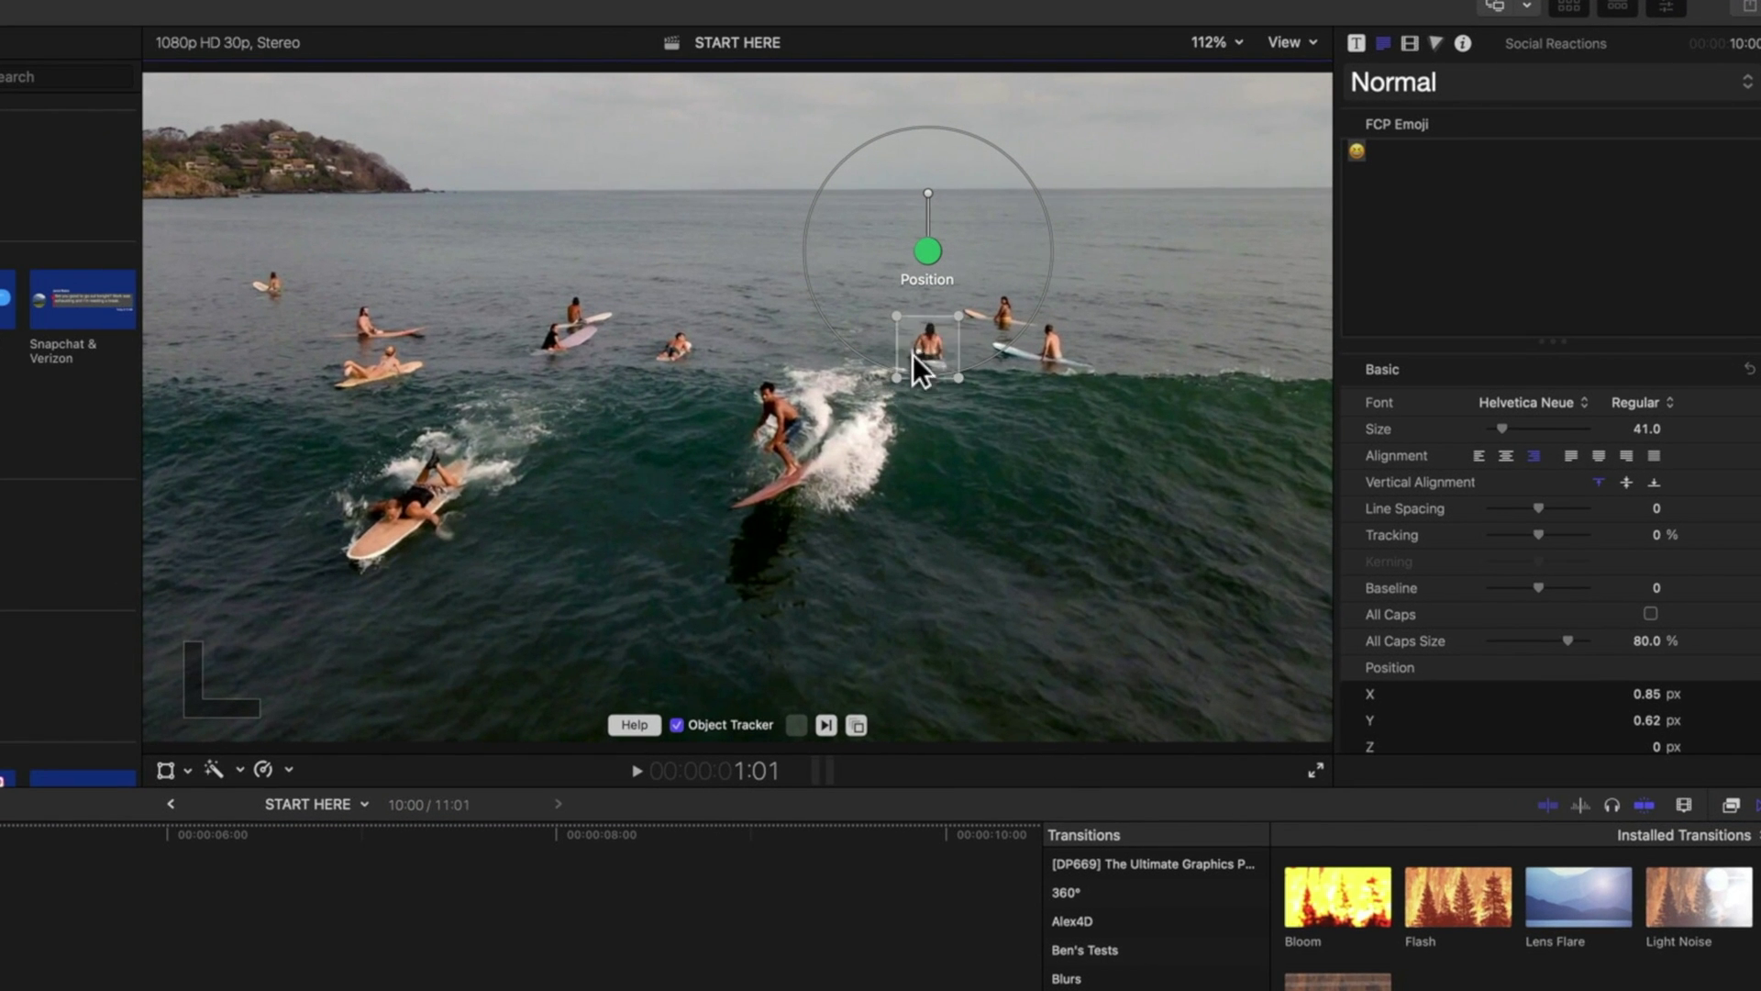
pyautogui.rightClick(897, 372)
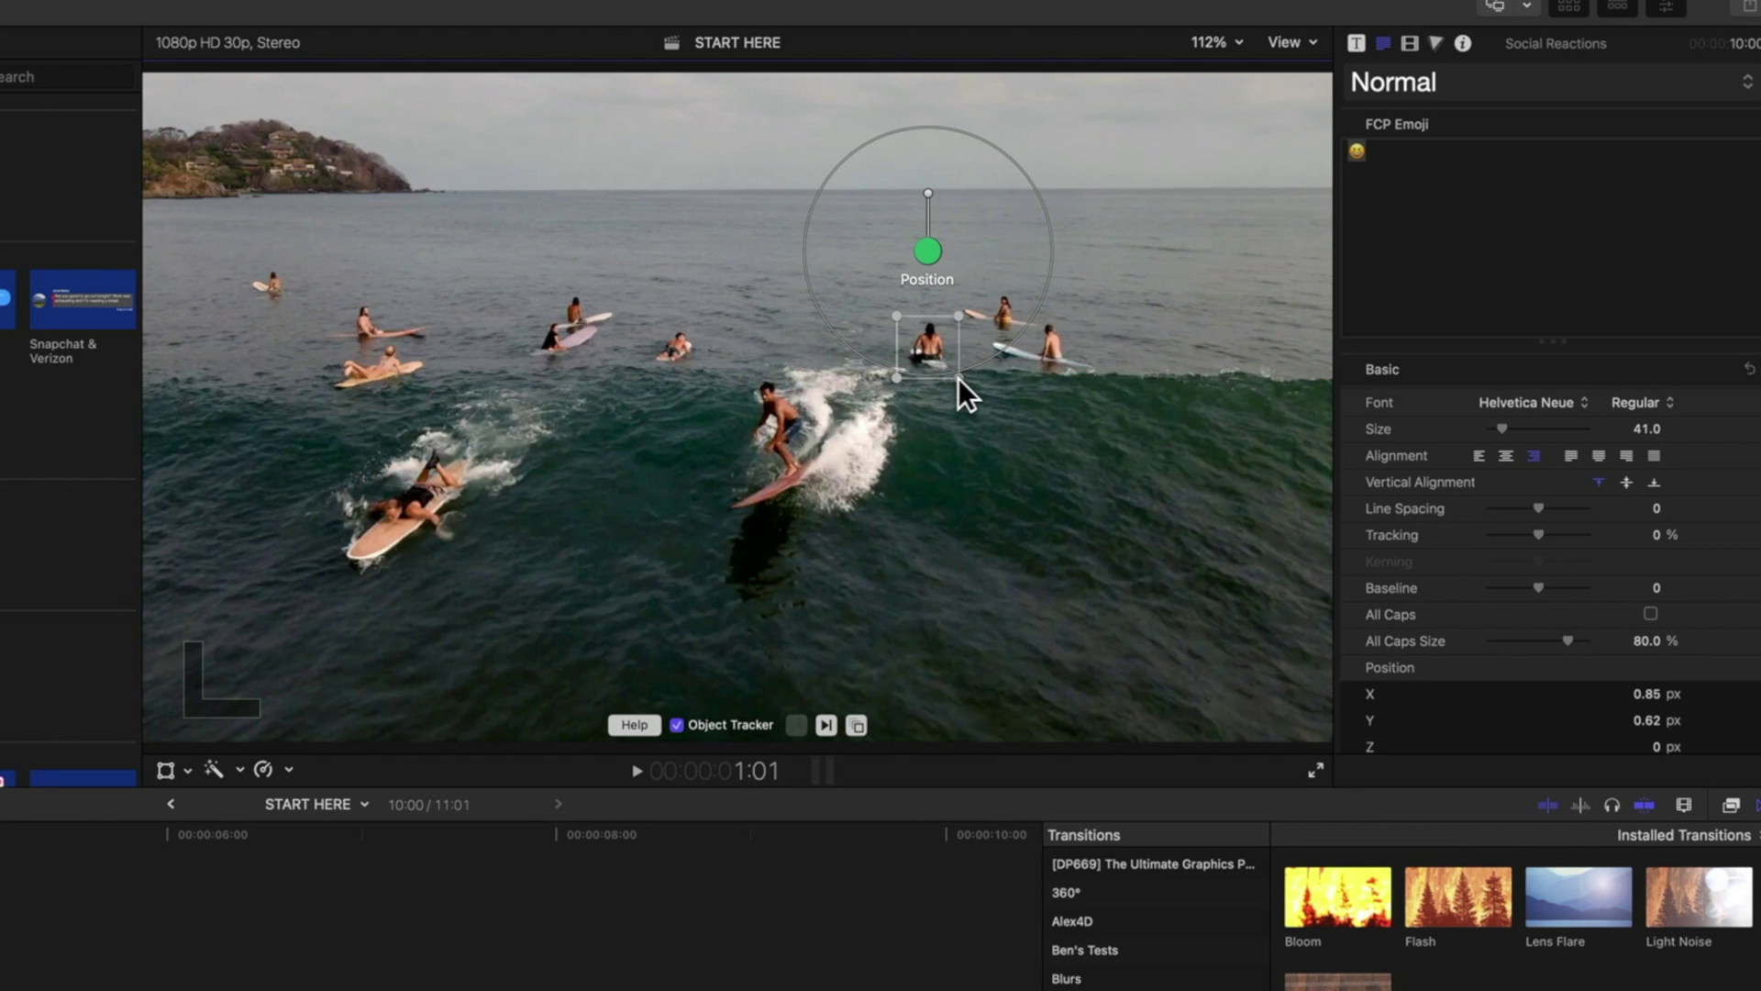
pyautogui.moveTo(959, 378); pyautogui.dragTo(956, 371)
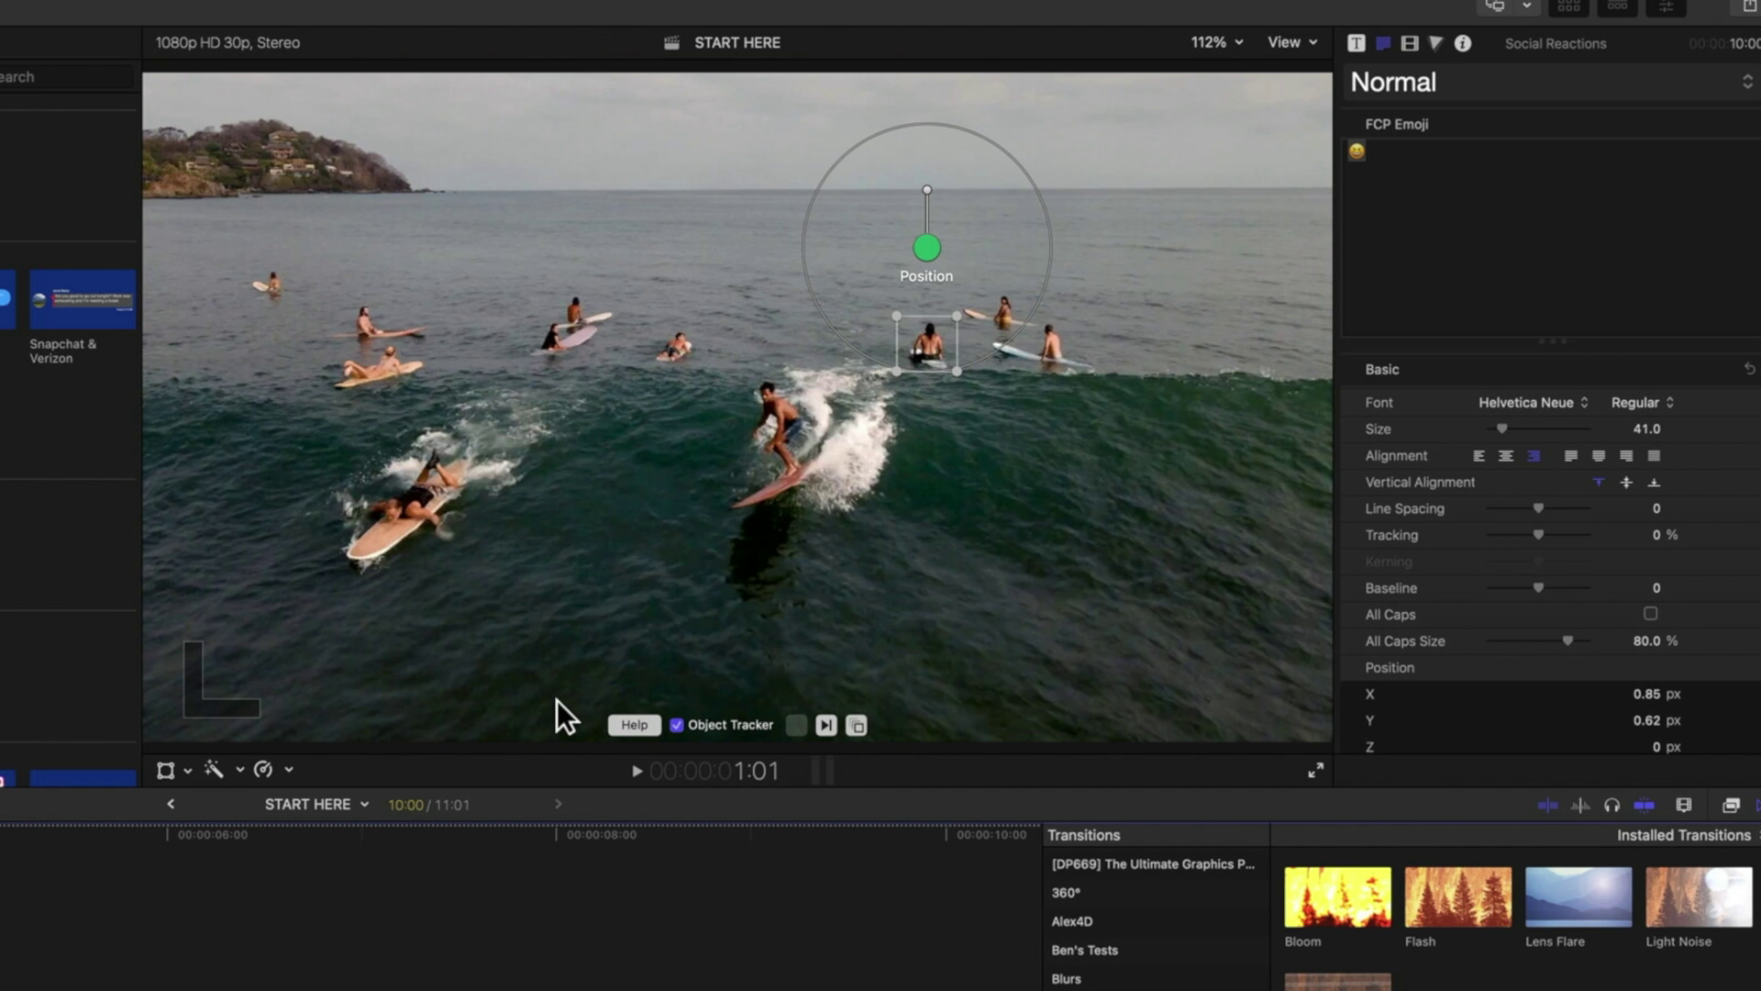
# Set tracker Smoothing to High and track the surfer forward across all 299 frames
pyautogui.click(858, 726)
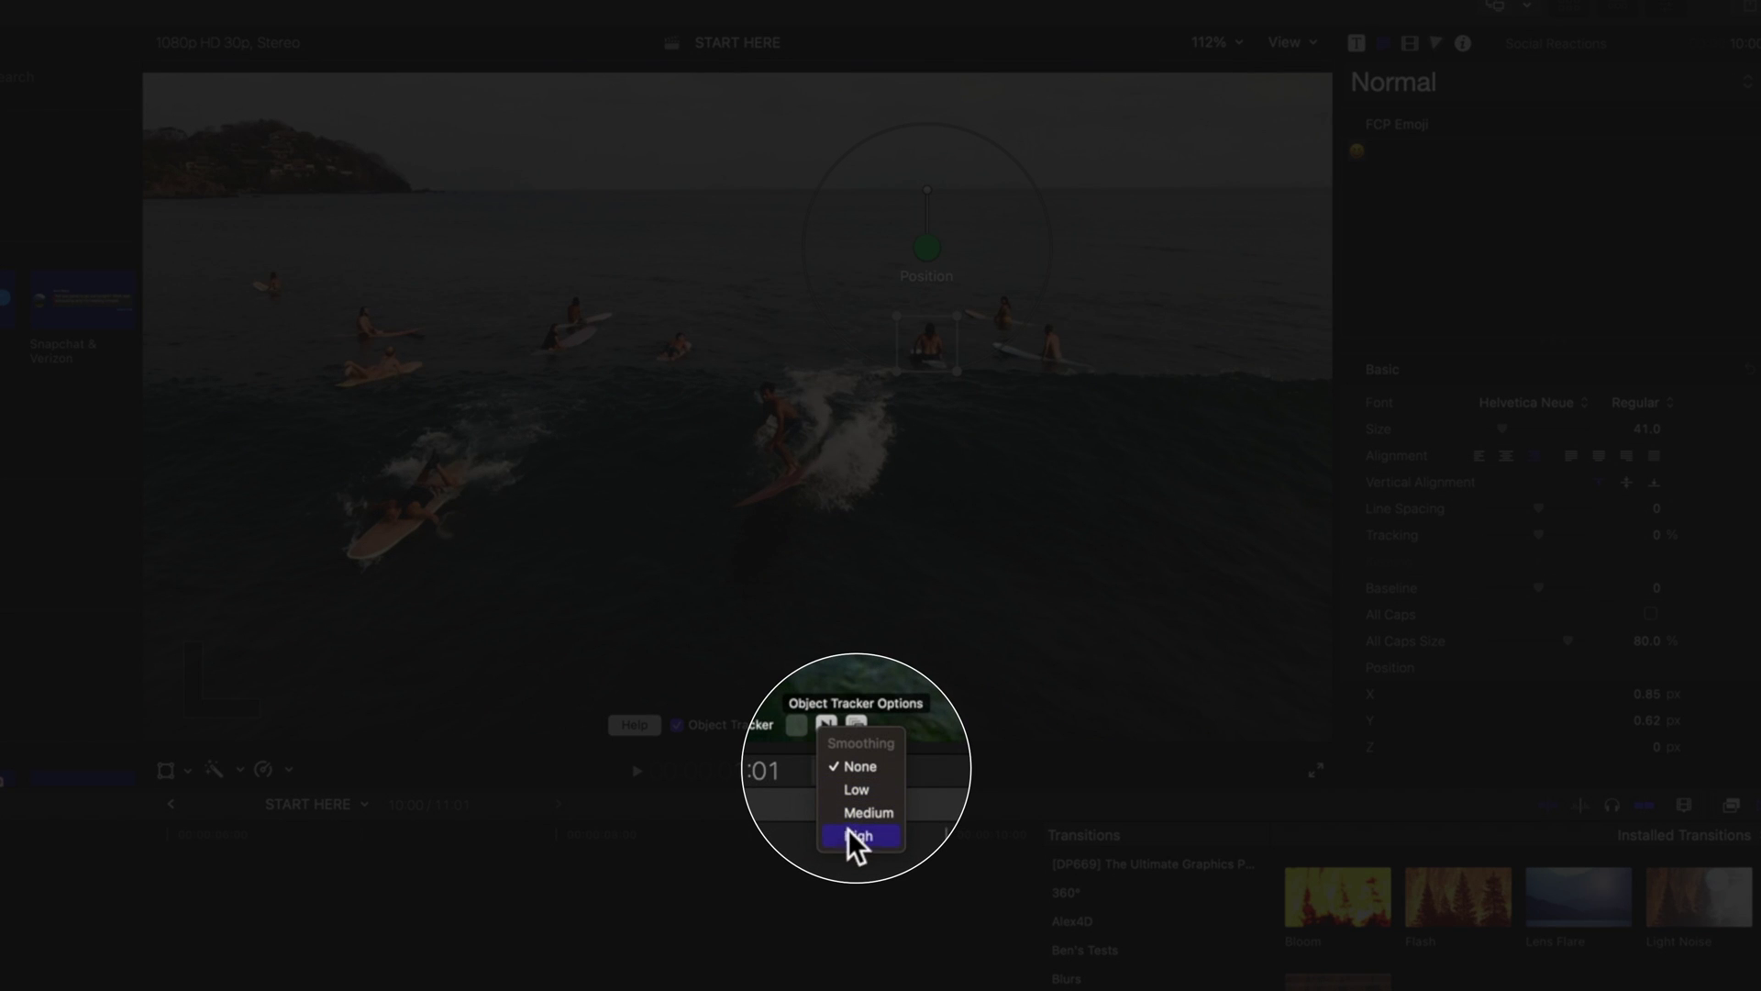
pyautogui.click(849, 836)
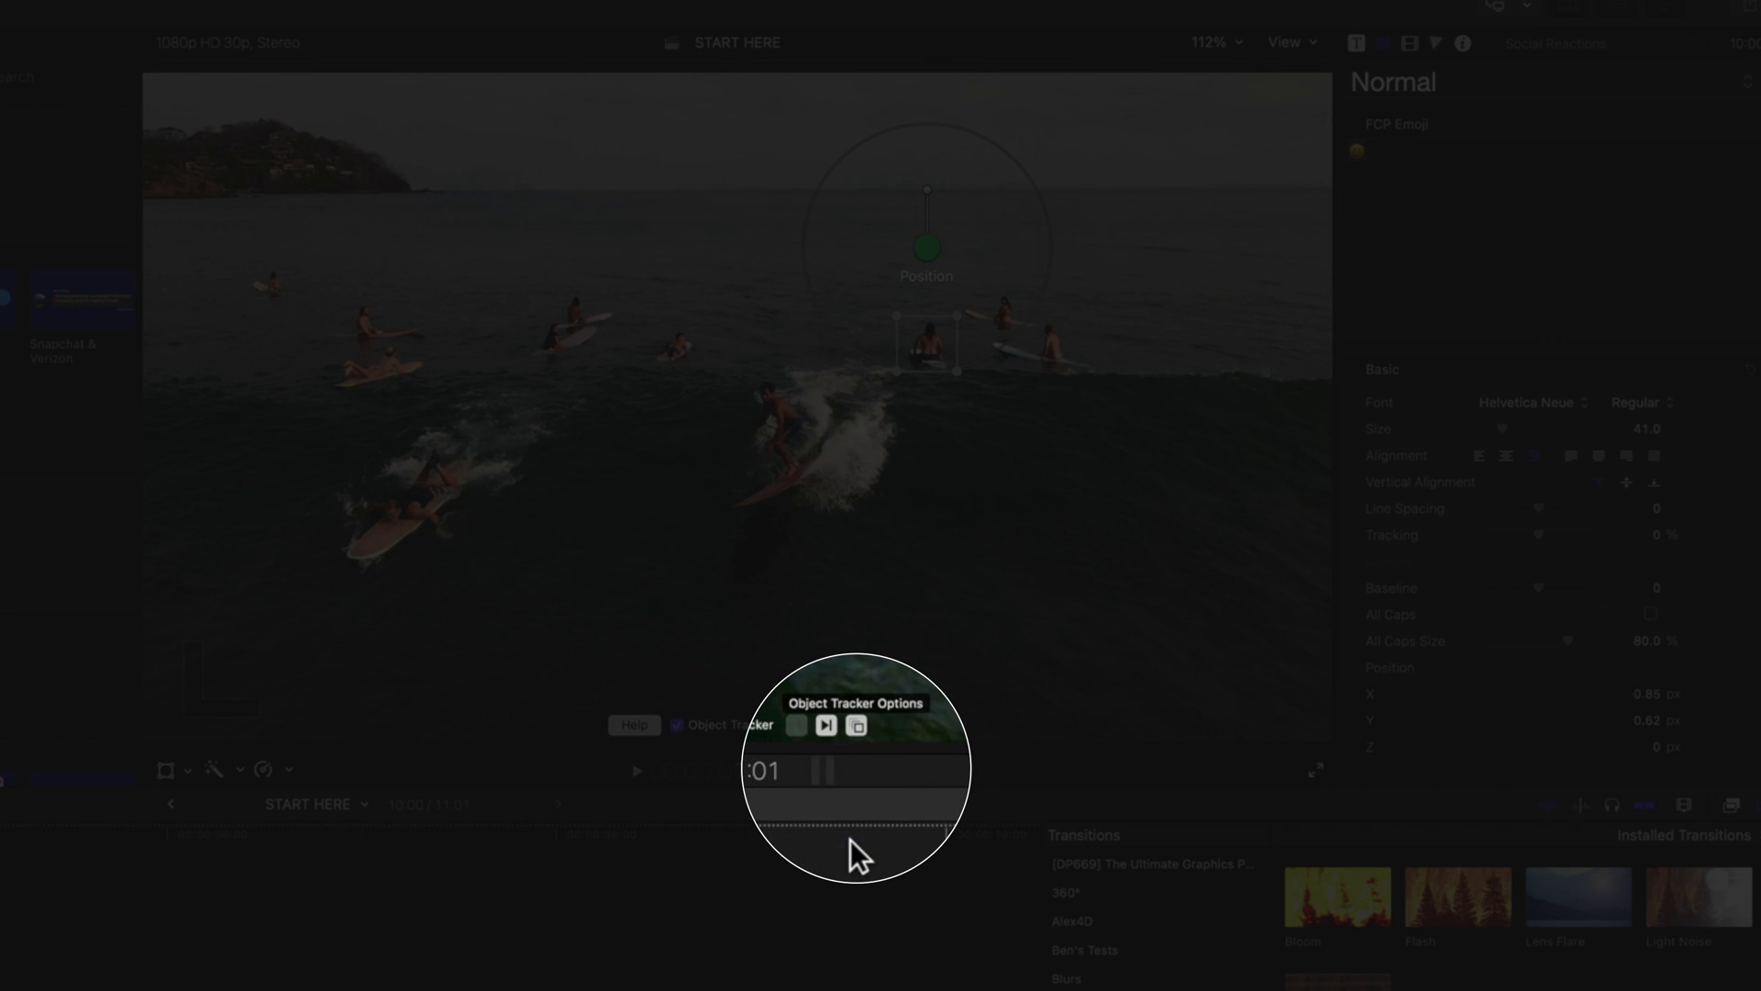
pyautogui.click(828, 724)
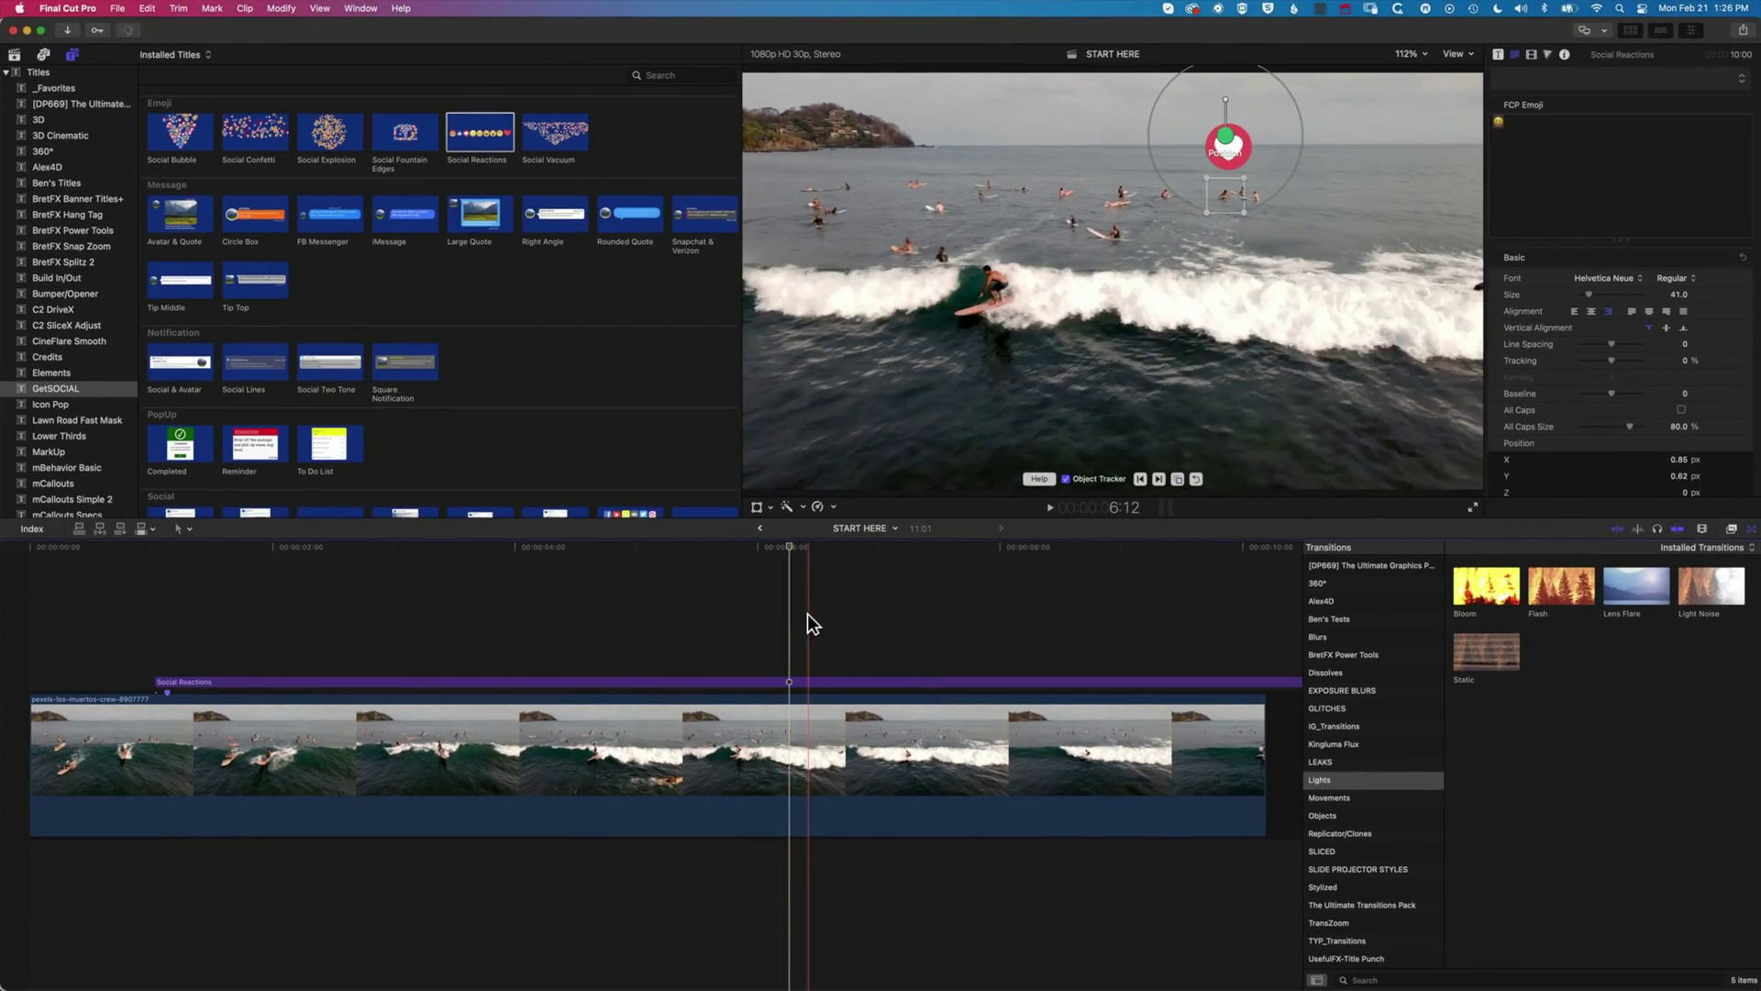
# Trim the heart title's end to about 4:26 and preview the result
pyautogui.click(620, 614)
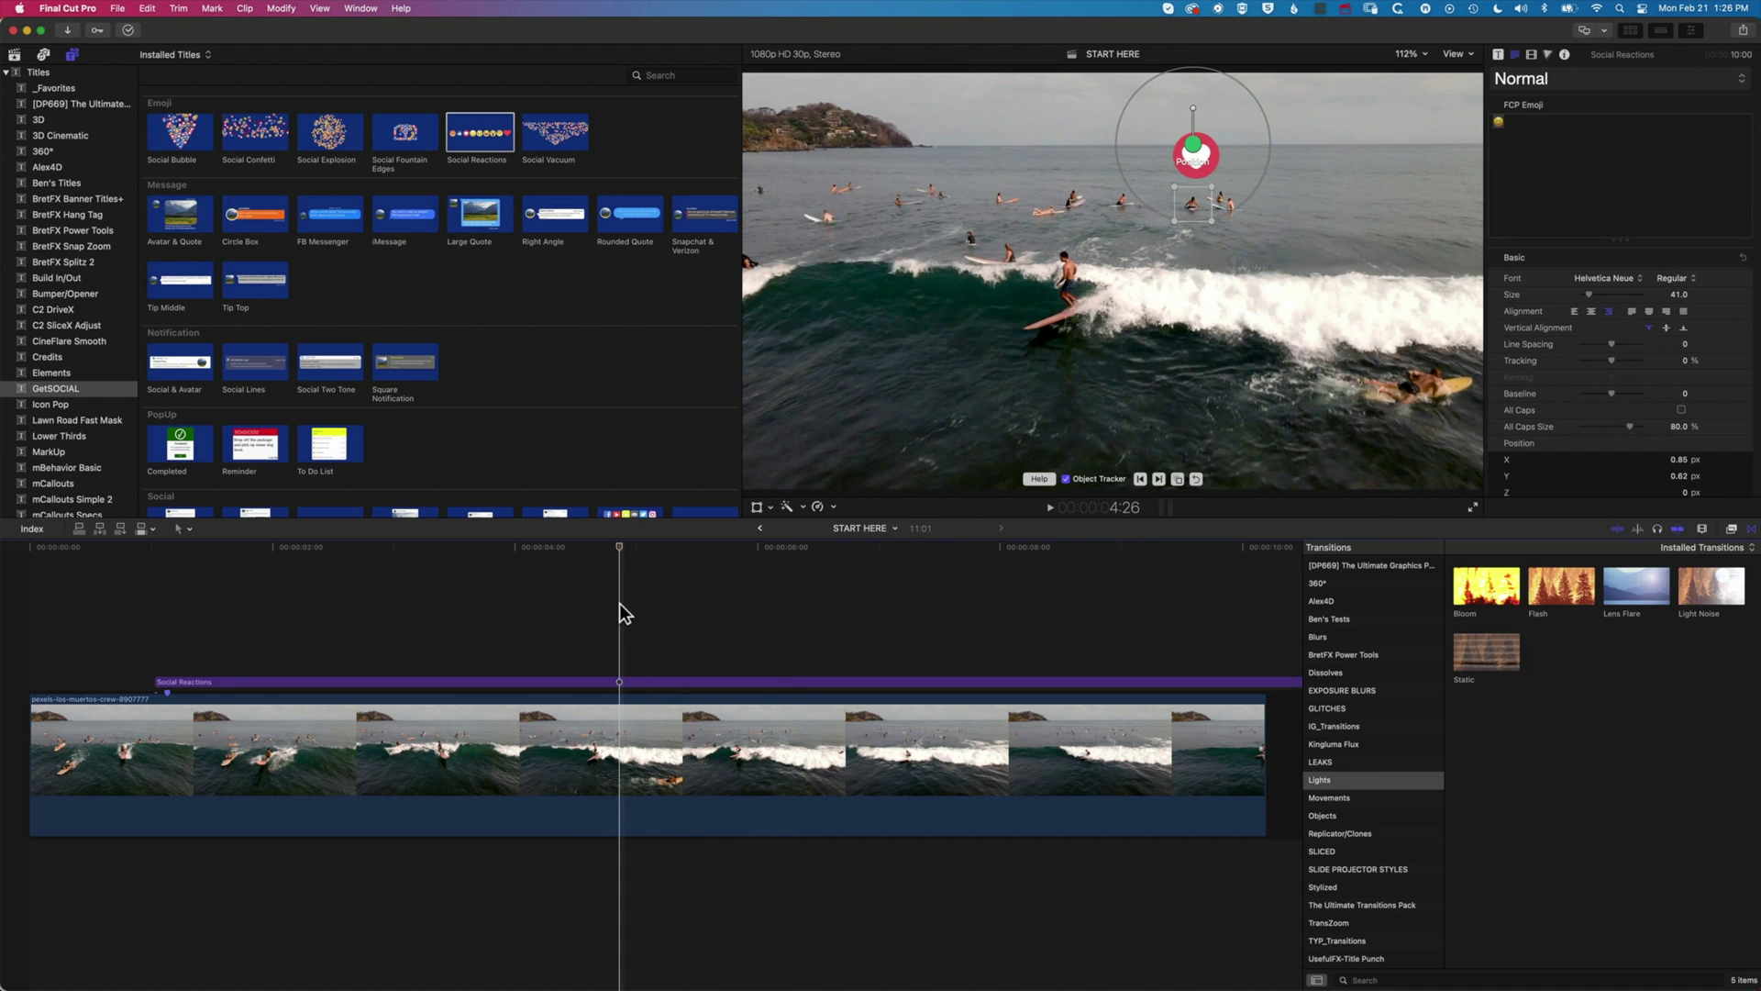
pyautogui.hotkey('alt', ']')
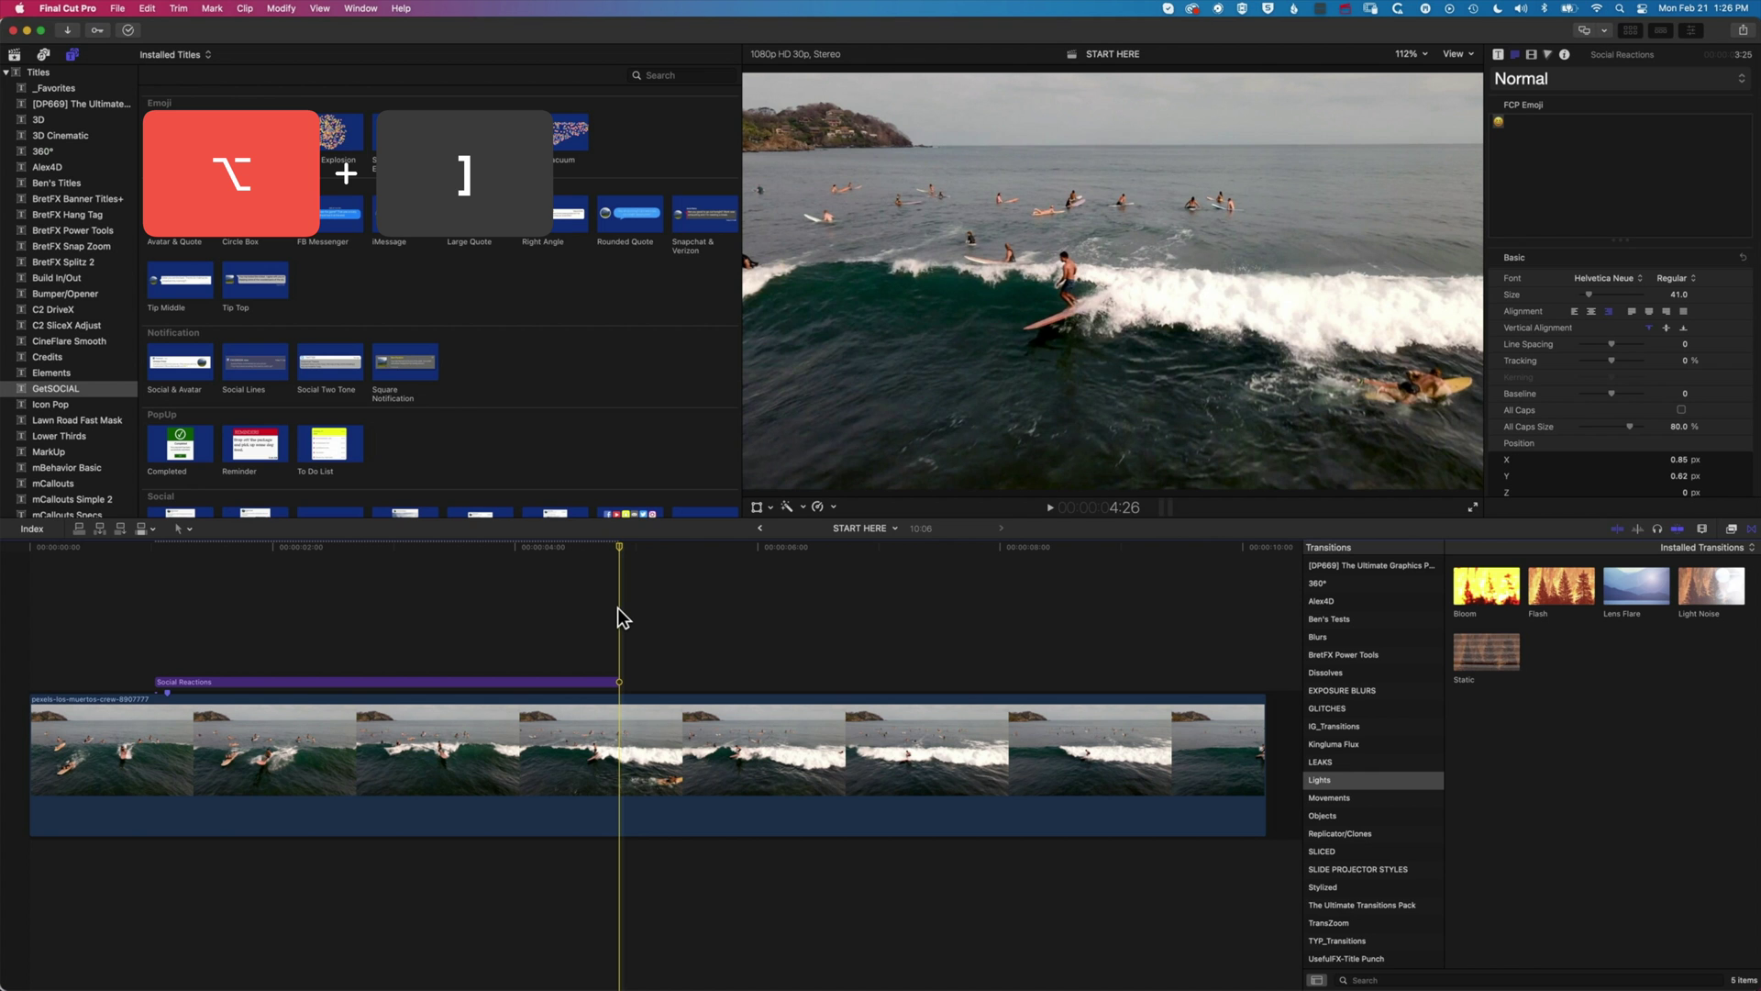
pyautogui.press('space')
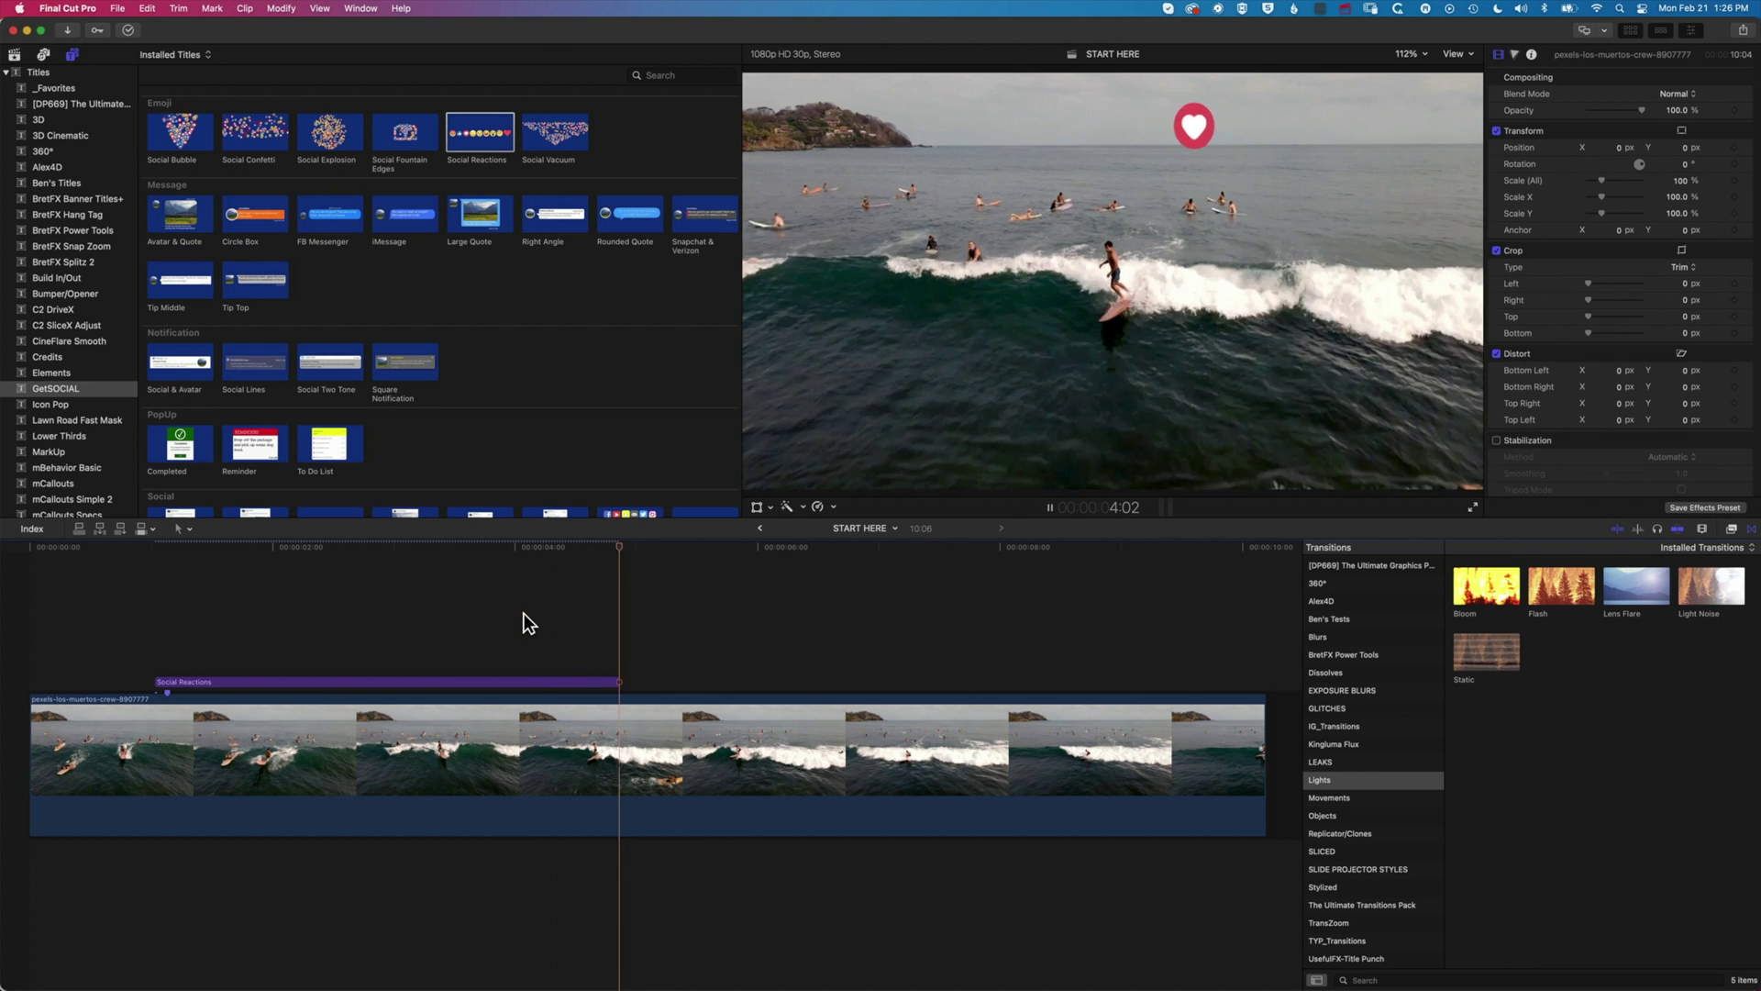
pyautogui.press('space')
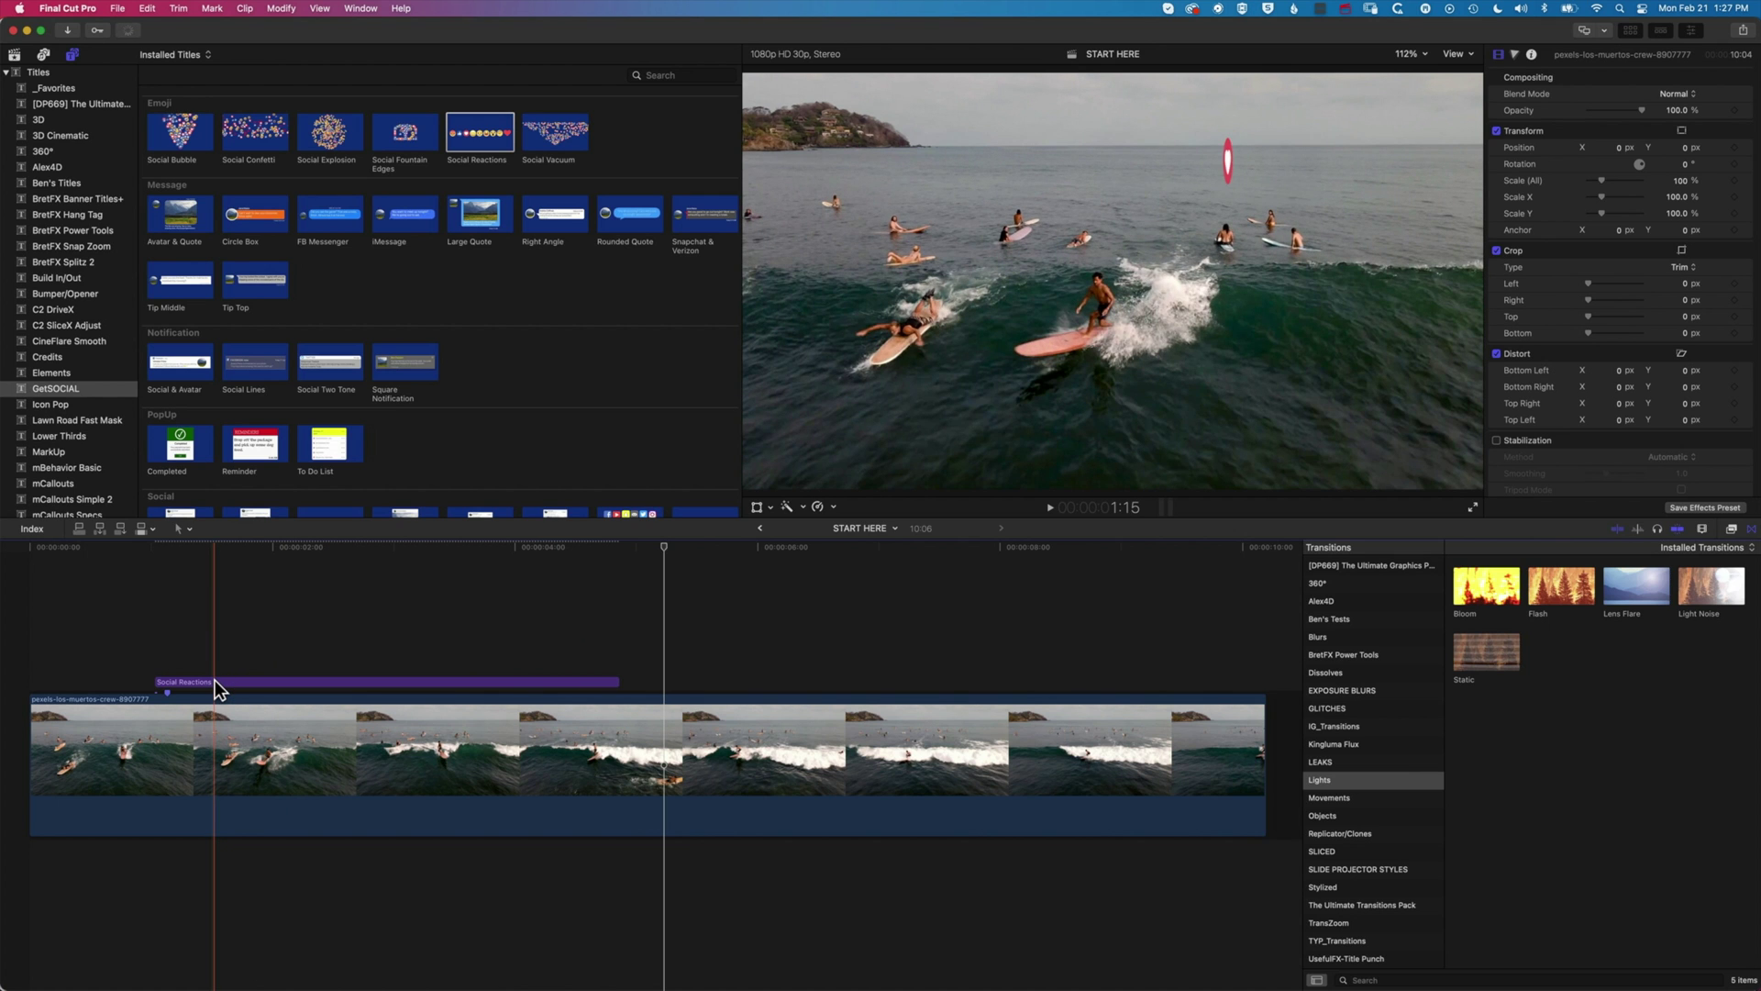
# Duplicate the heart title and track the copy onto the surfers at left
pyautogui.moveTo(217, 688); pyautogui.dragTo(260, 662)
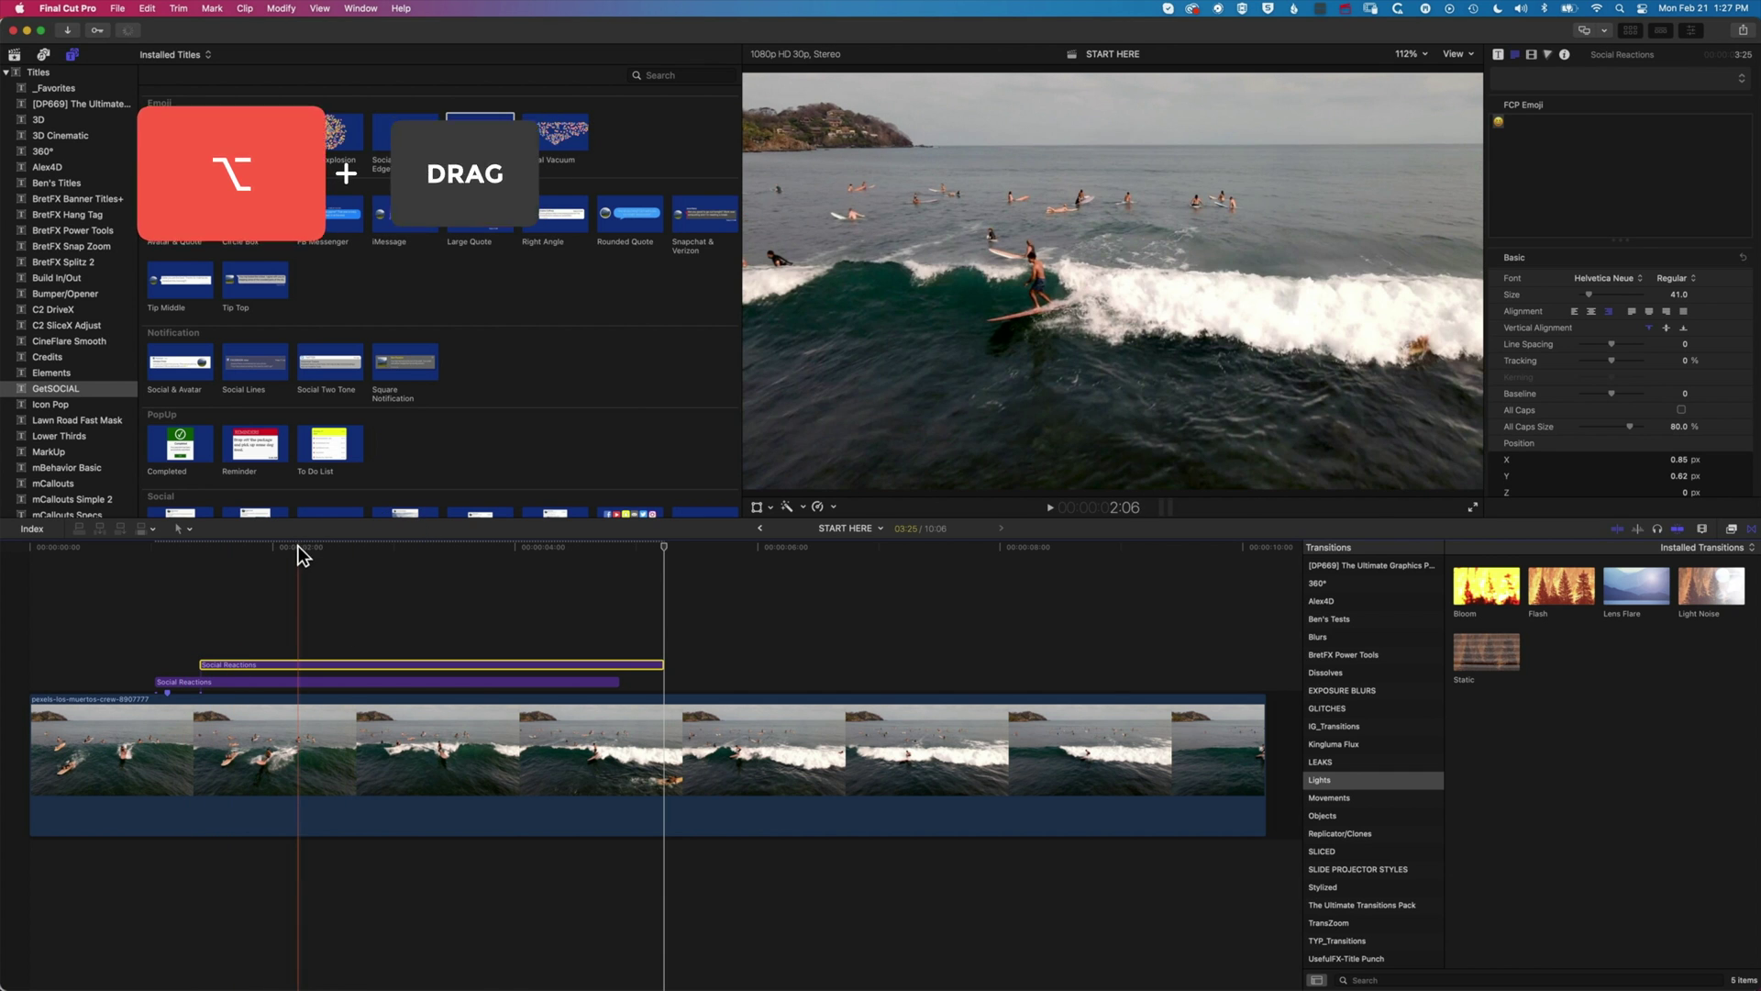
pyautogui.moveTo(299, 547); pyautogui.dragTo(197, 545)
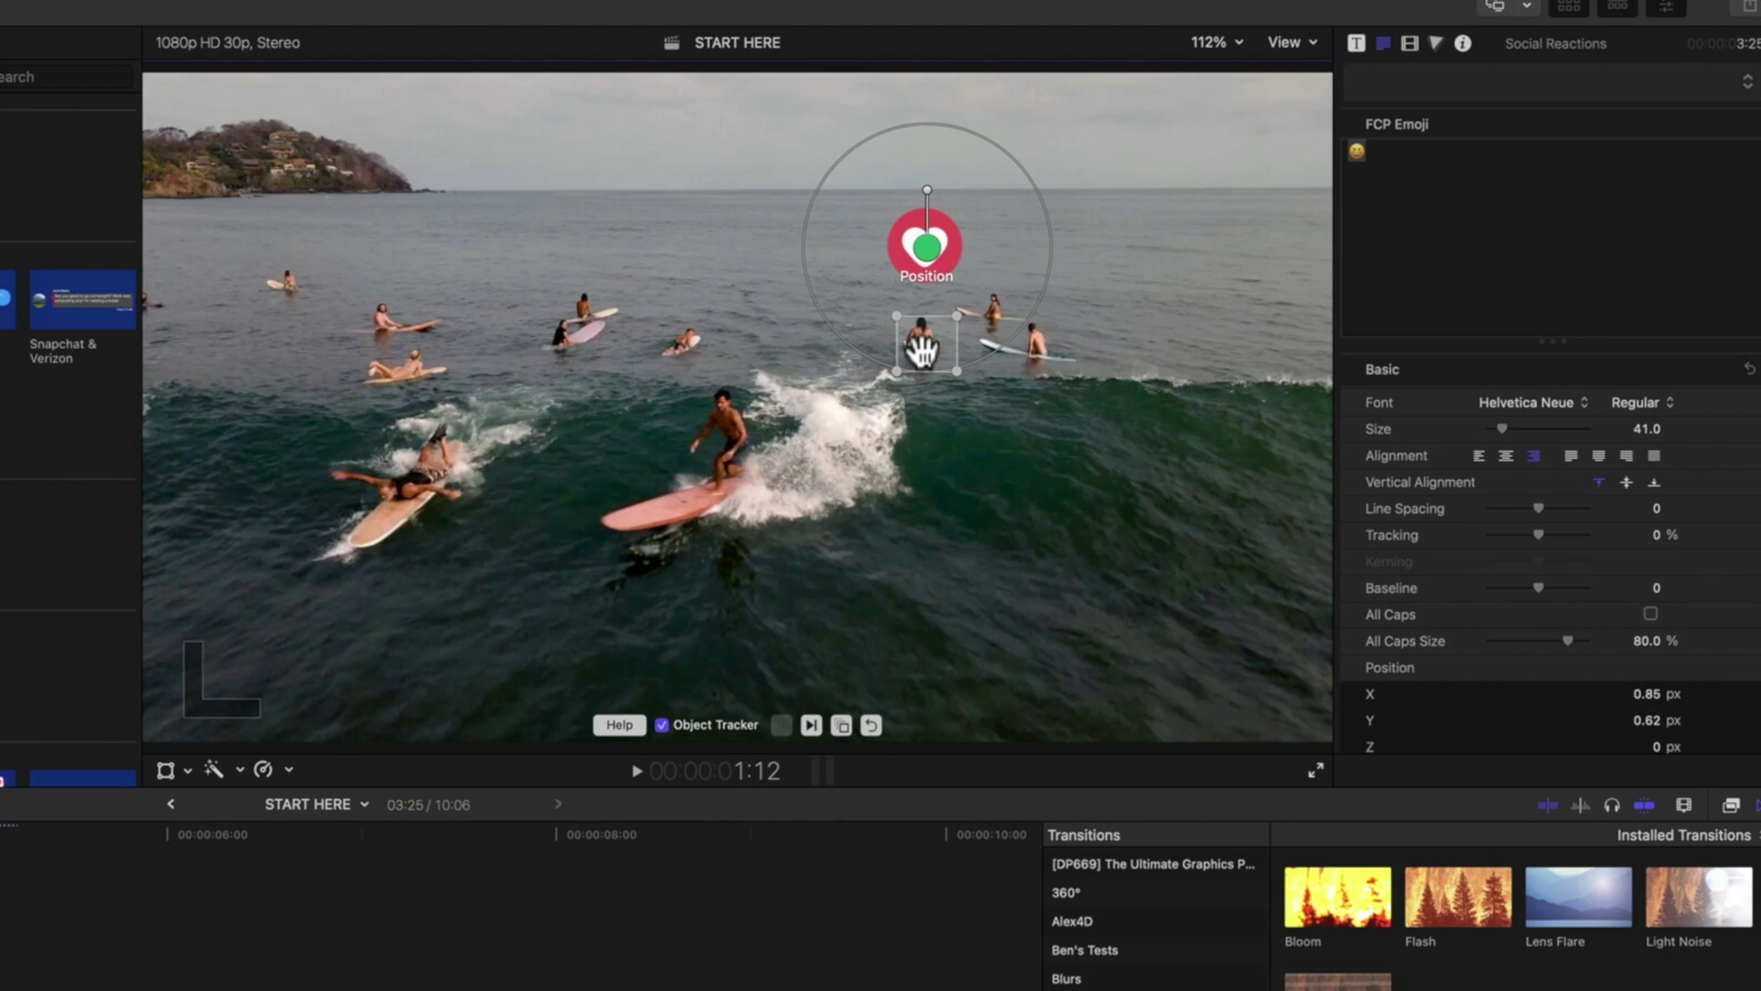
pyautogui.moveTo(922, 350); pyautogui.dragTo(405, 337)
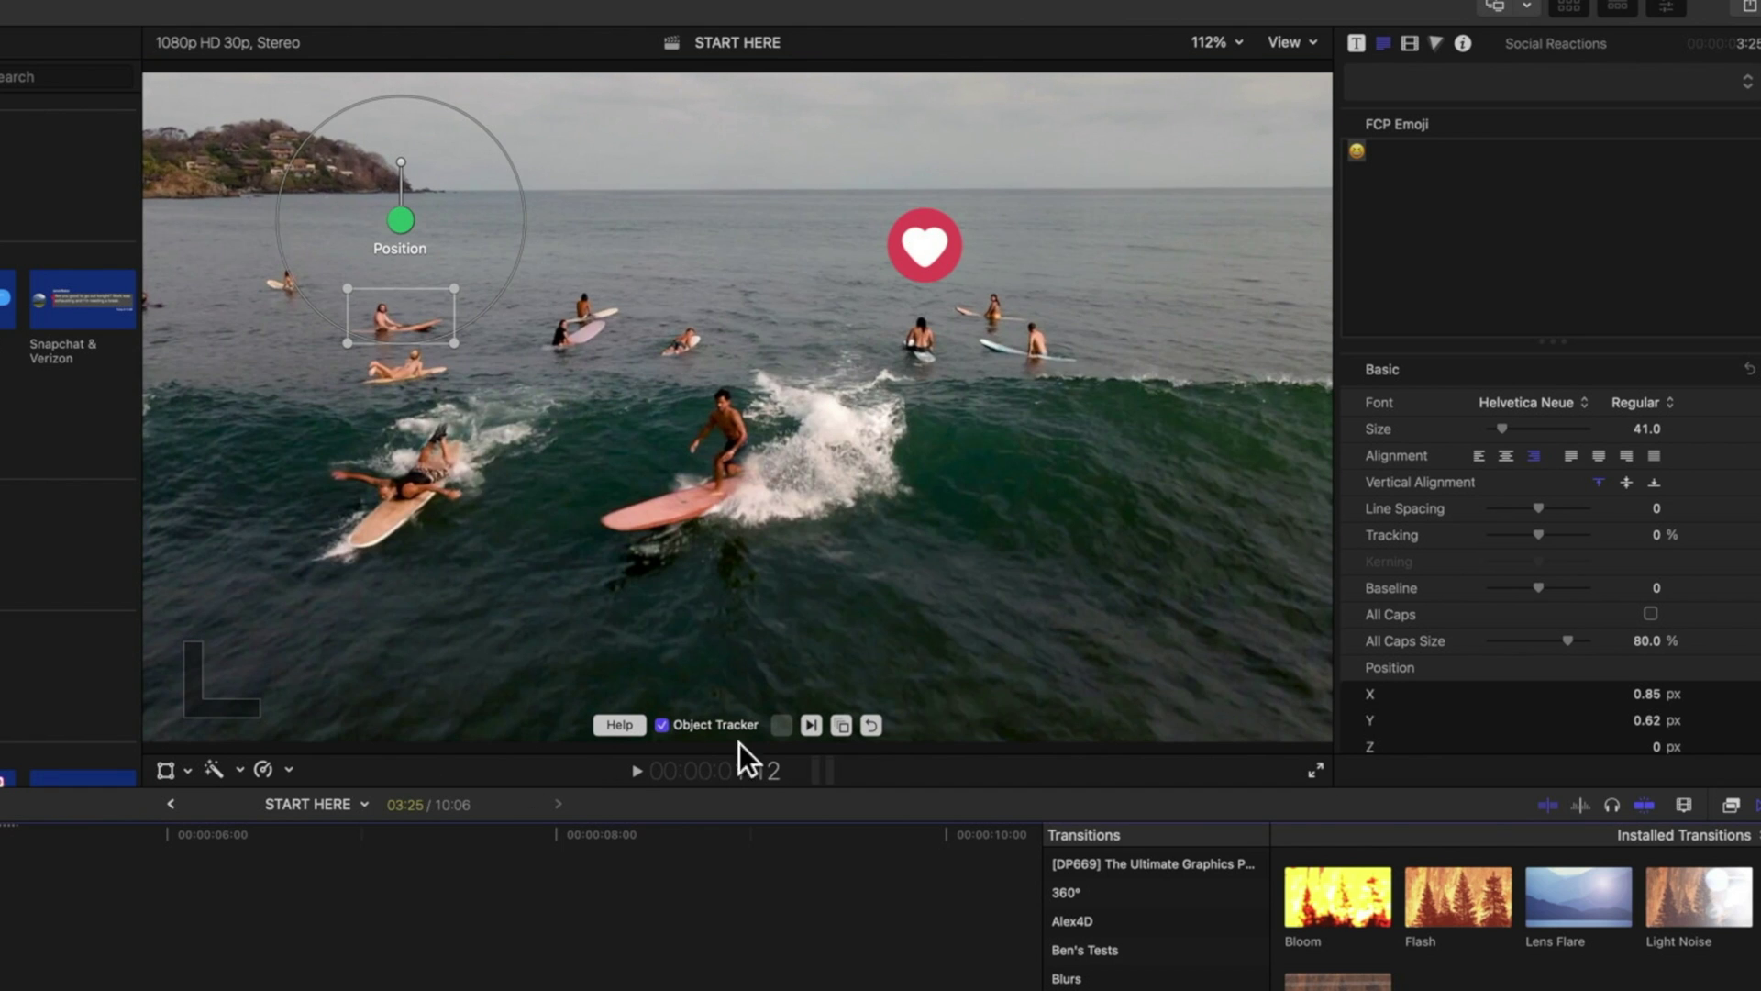
pyautogui.click(810, 726)
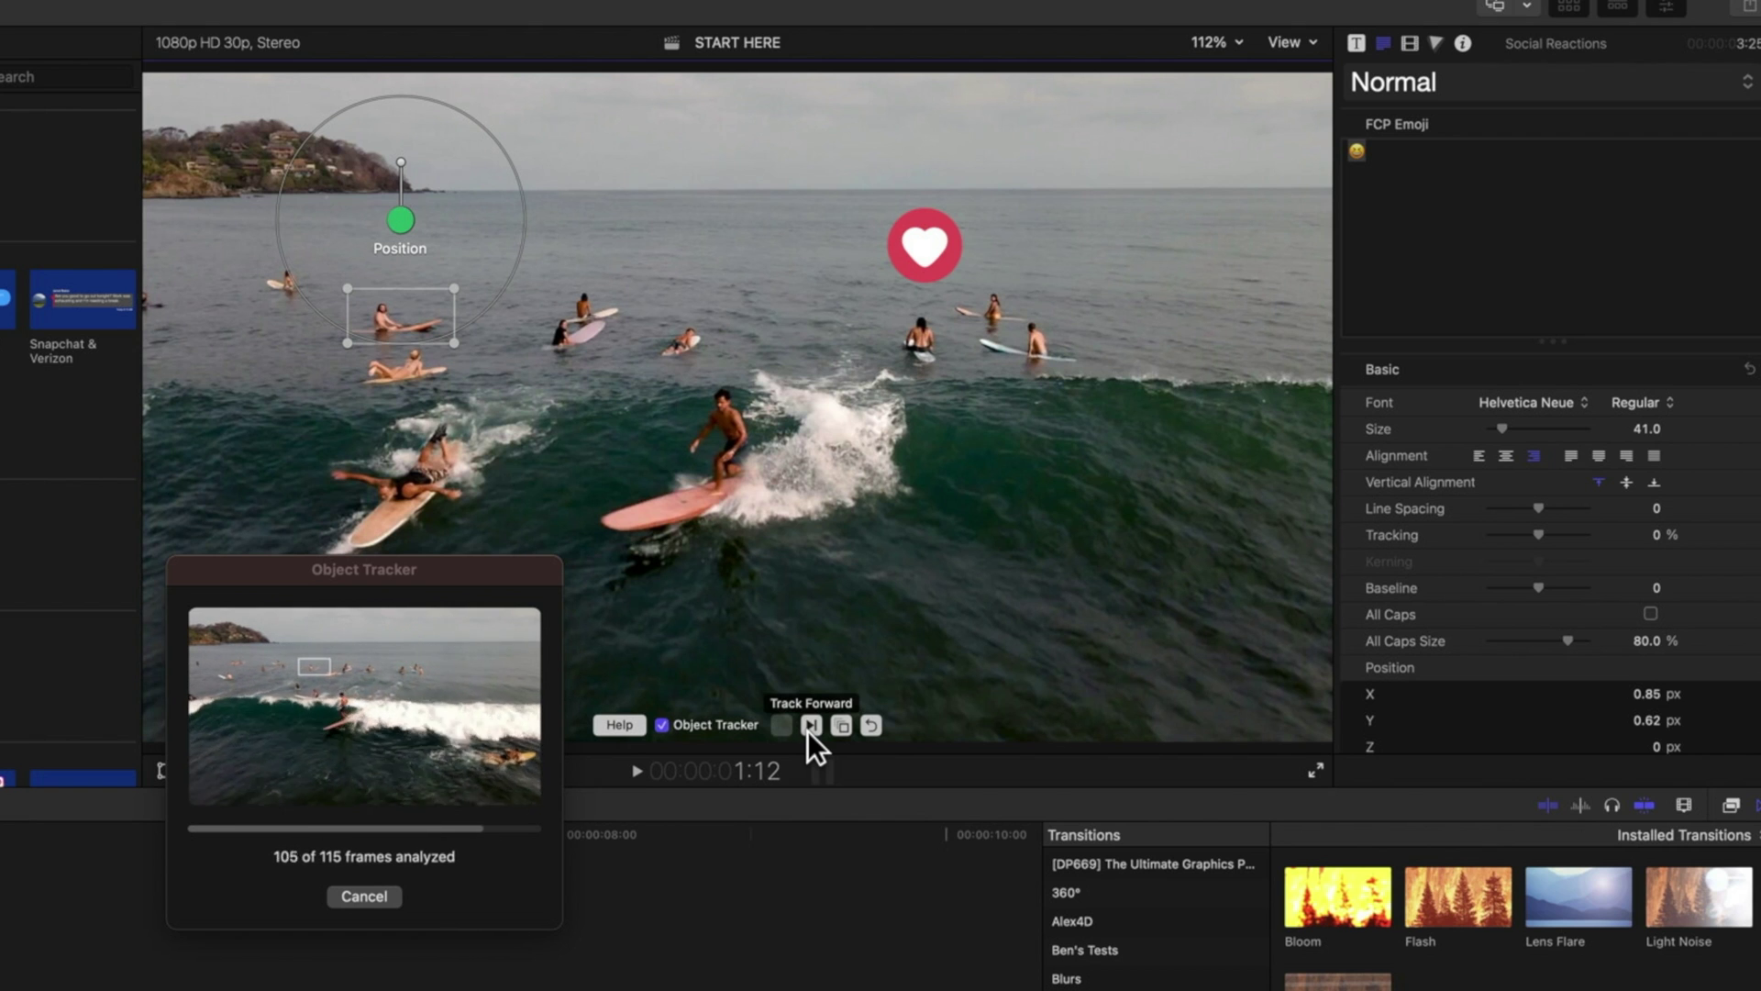
# Play back to check both tracked hearts, then duplicate a title into a new lane
pyautogui.press('Left')
pyautogui.press('Left')
pyautogui.press('Left')
pyautogui.press('Left')
pyautogui.press('Left')
pyautogui.press('Left')
pyautogui.press('Left')
pyautogui.press('Left')
pyautogui.press('Left')
pyautogui.press('Left')
pyautogui.press('Left')
pyautogui.press('Left')
pyautogui.press('Left')
pyautogui.press('Left')
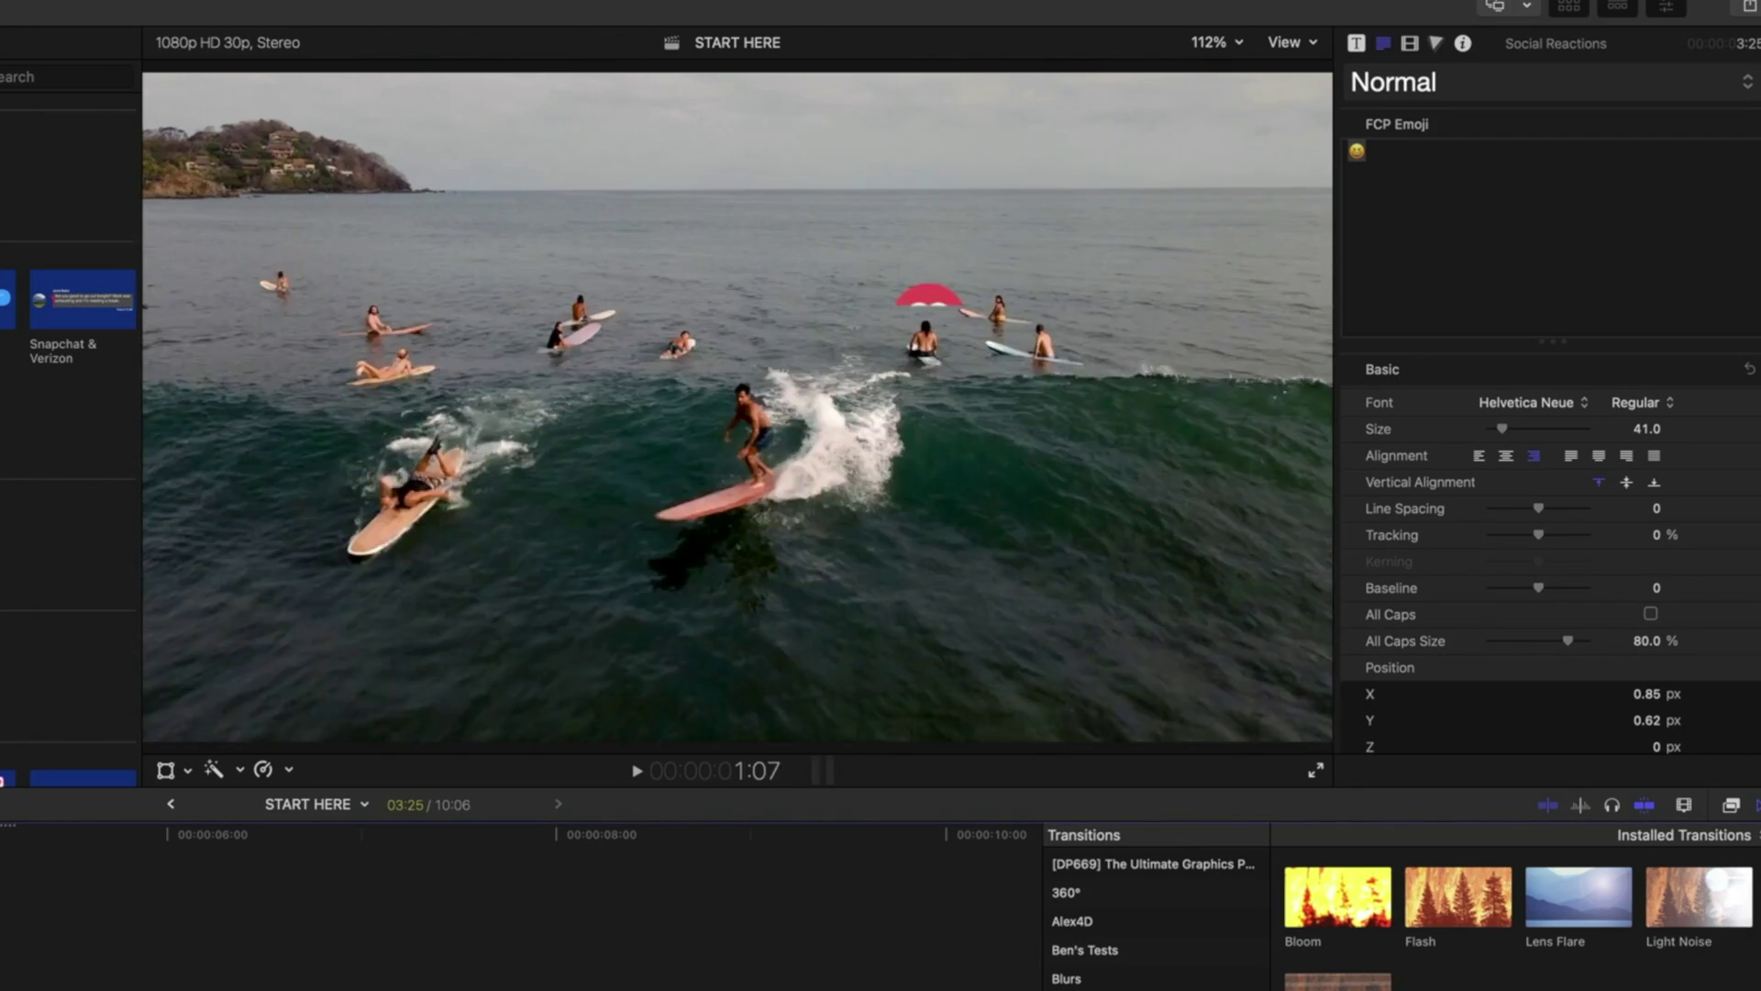
pyautogui.press('space')
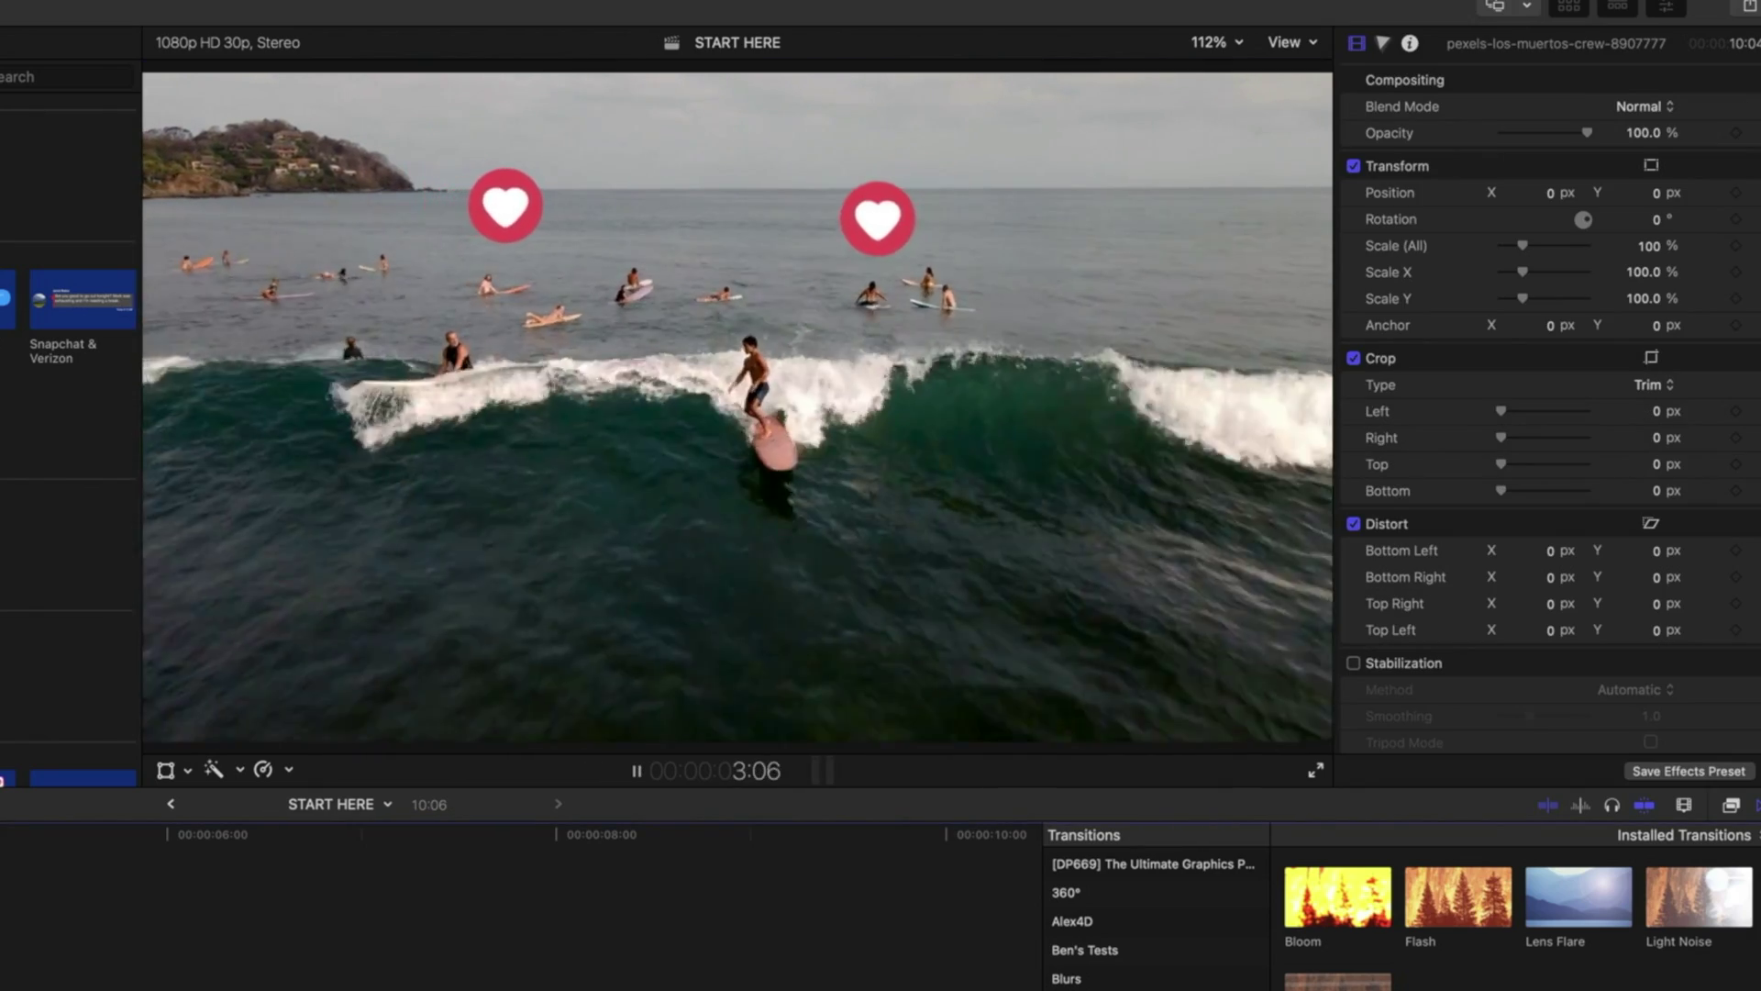
pyautogui.press('space')
pyautogui.press('Left')
pyautogui.press('Left')
pyautogui.press('Left')
pyautogui.press('Left')
pyautogui.press('Left')
pyautogui.press('Left')
pyautogui.press('Left')
pyautogui.press('Left')
pyautogui.press('Left')
pyautogui.press('Left')
pyautogui.press('Left')
pyautogui.press('Left')
pyautogui.press('Left')
pyautogui.press('Left')
pyautogui.press('Left')
pyautogui.press('Left')
pyautogui.press('Left')
pyautogui.press('Left')
pyautogui.press('Left')
pyautogui.press('Left')
pyautogui.press('Left')
pyautogui.press('Left')
pyautogui.press('Left')
pyautogui.press('Left')
pyautogui.press('Left')
pyautogui.press('Left')
pyautogui.press('Left')
pyautogui.press('Left')
pyautogui.press('Left')
pyautogui.press('Left')
pyautogui.press('Left')
pyautogui.press('Left')
pyautogui.press('Left')
pyautogui.press('Left')
pyautogui.press('Left')
pyautogui.press('Left')
pyautogui.press('Left')
pyautogui.press('Left')
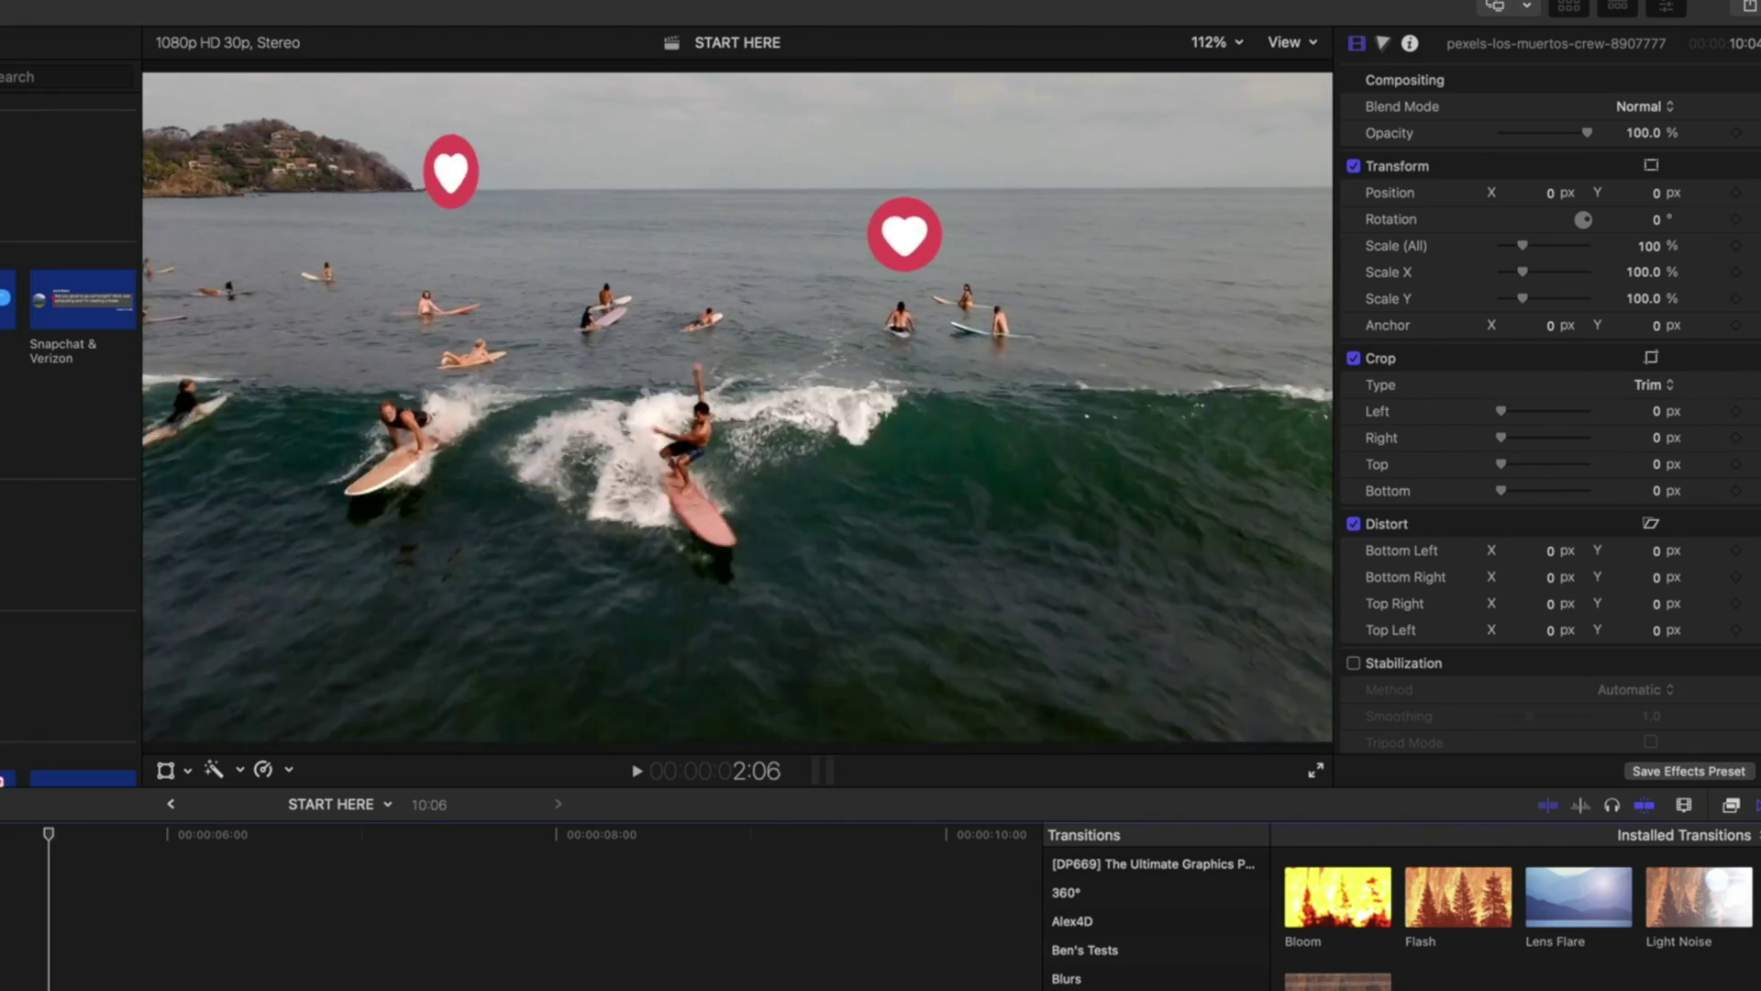
pyautogui.press('Right')
pyautogui.press('Right')
pyautogui.press('Right')
pyautogui.press('Right')
pyautogui.press('Right')
pyautogui.press('Right')
pyautogui.press('Right')
pyautogui.press('Right')
pyautogui.press('Right')
pyautogui.press('Right')
pyautogui.press('Right')
pyautogui.press('Right')
pyautogui.press('Right')
pyautogui.press('Right')
pyautogui.press('Right')
pyautogui.press('Right')
pyautogui.press('Right')
pyautogui.press('Right')
pyautogui.press('Right')
pyautogui.press('Right')
pyautogui.press('space')
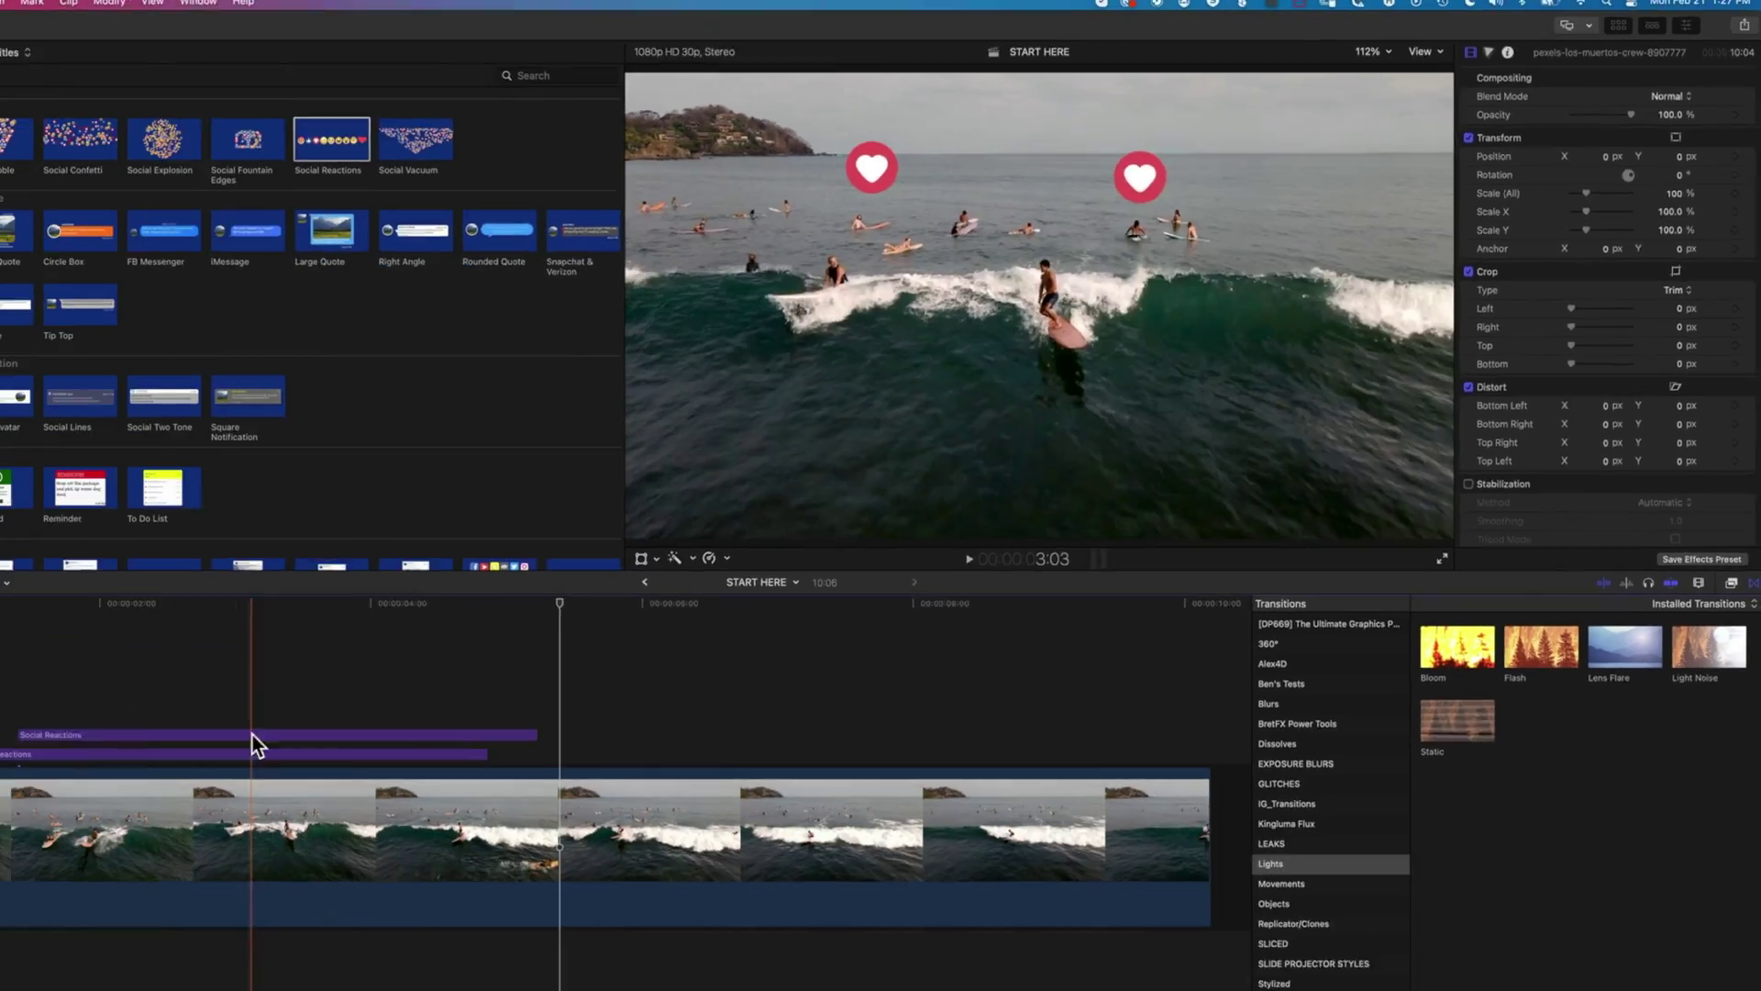
pyautogui.moveTo(154, 736); pyautogui.dragTo(208, 708)
# Position the third Social Reactions copy later in the clip and switch its reaction to FCP Emoji
pyautogui.moveTo(368, 643); pyautogui.dragTo(391, 640)
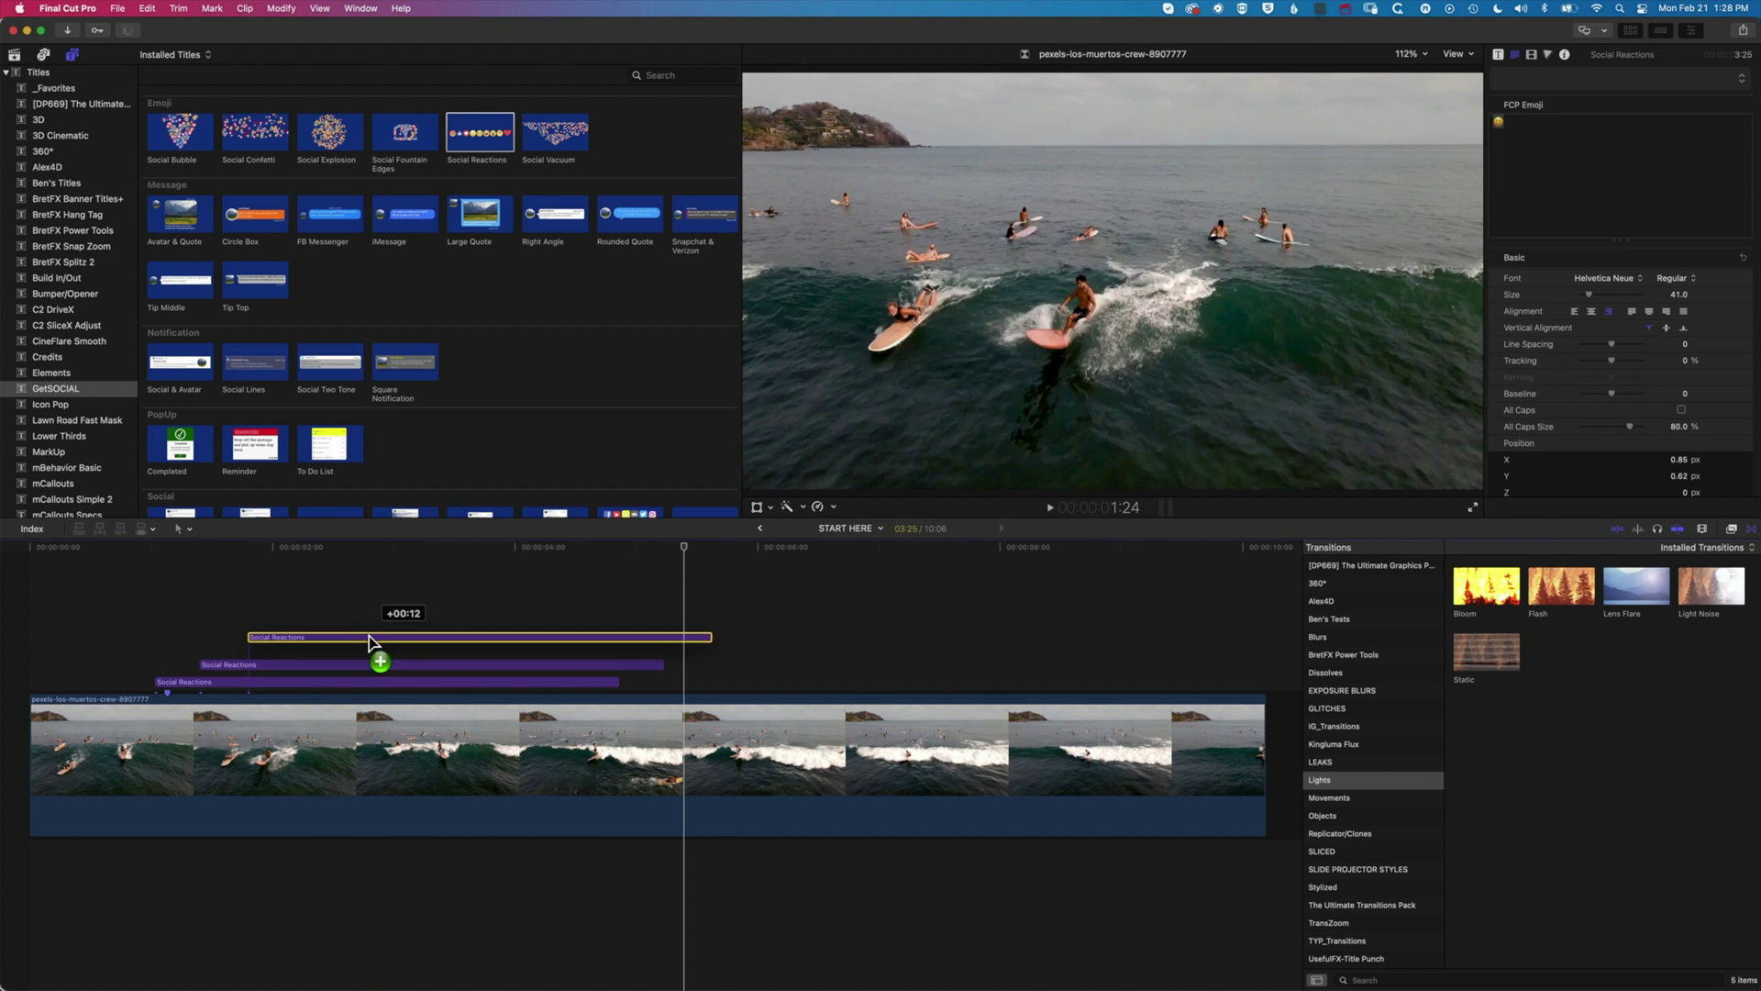
pyautogui.moveTo(382, 652); pyautogui.dragTo(395, 647)
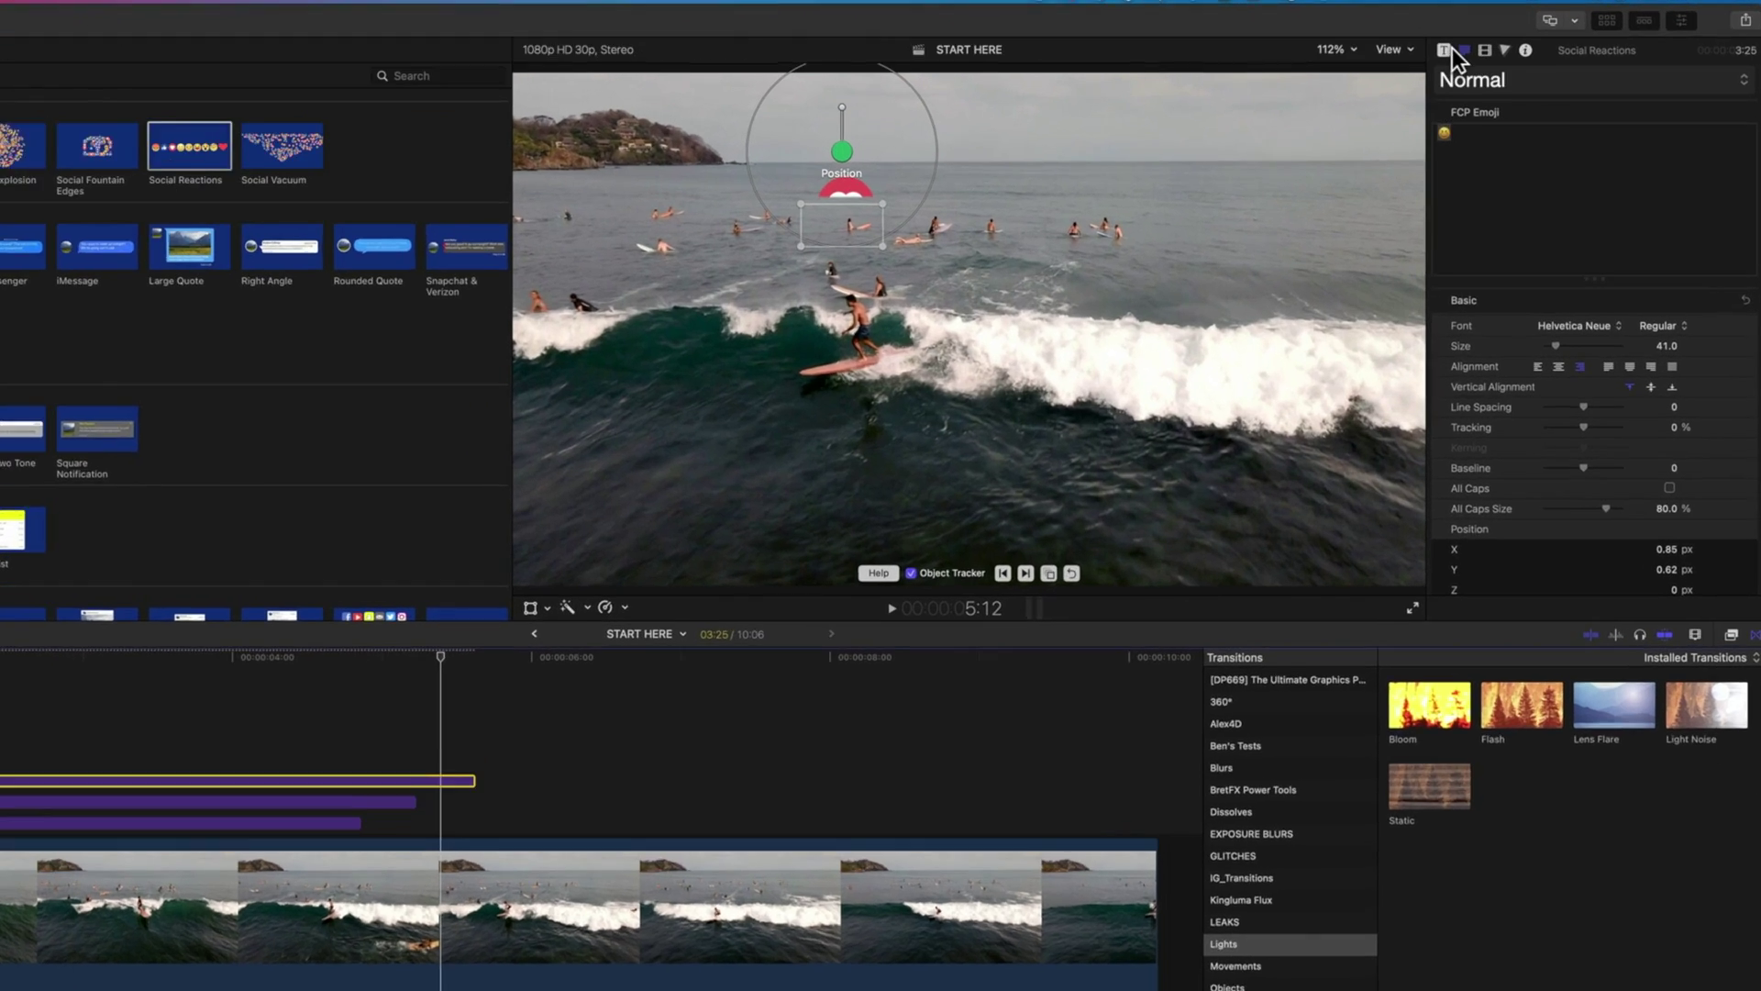
pyautogui.click(1498, 54)
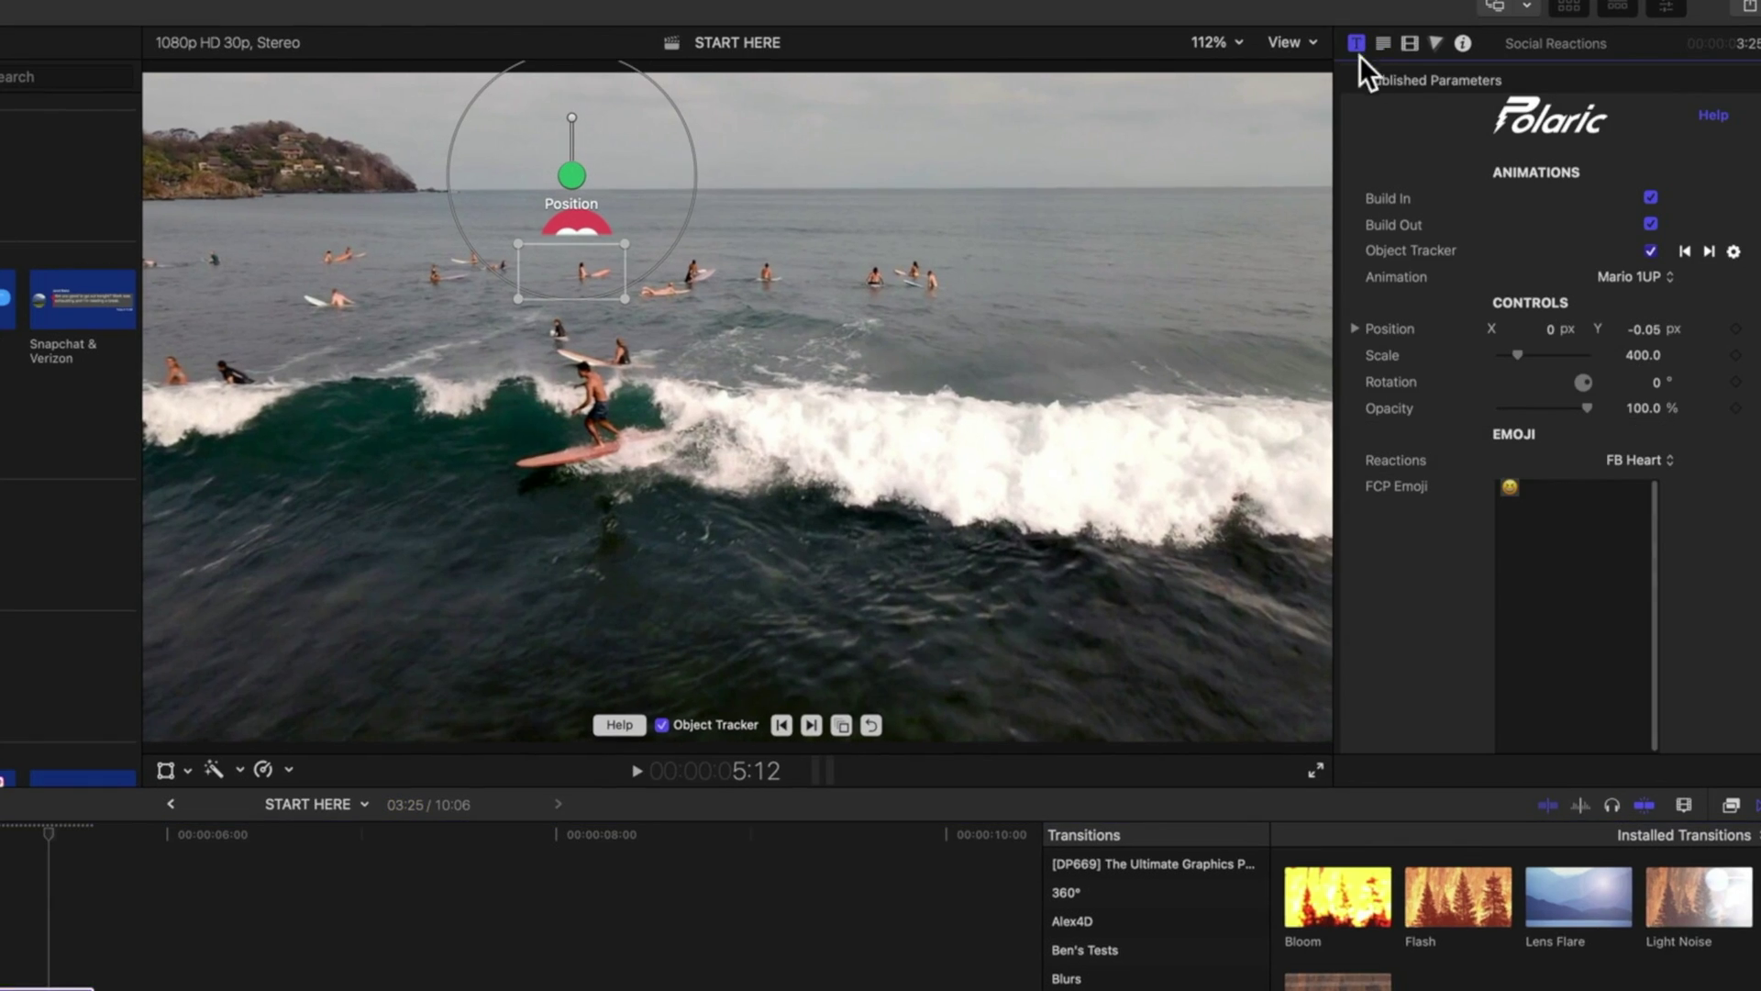
pyautogui.click(1668, 314)
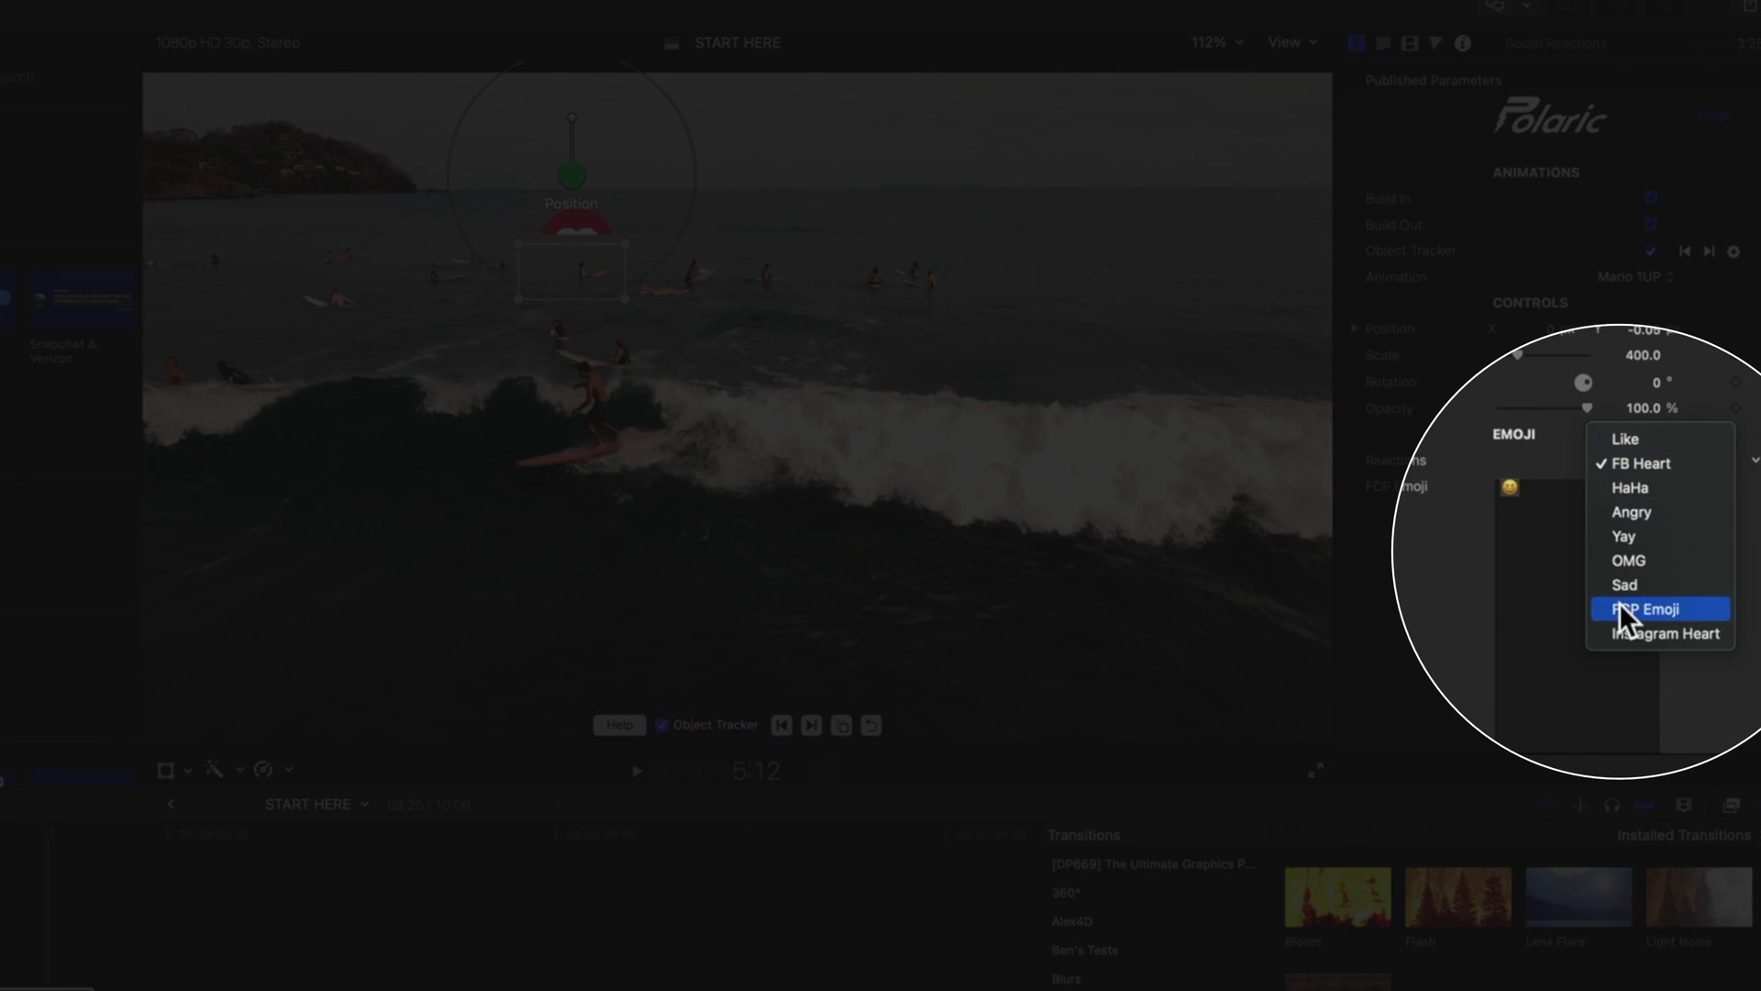
pyautogui.click(1622, 608)
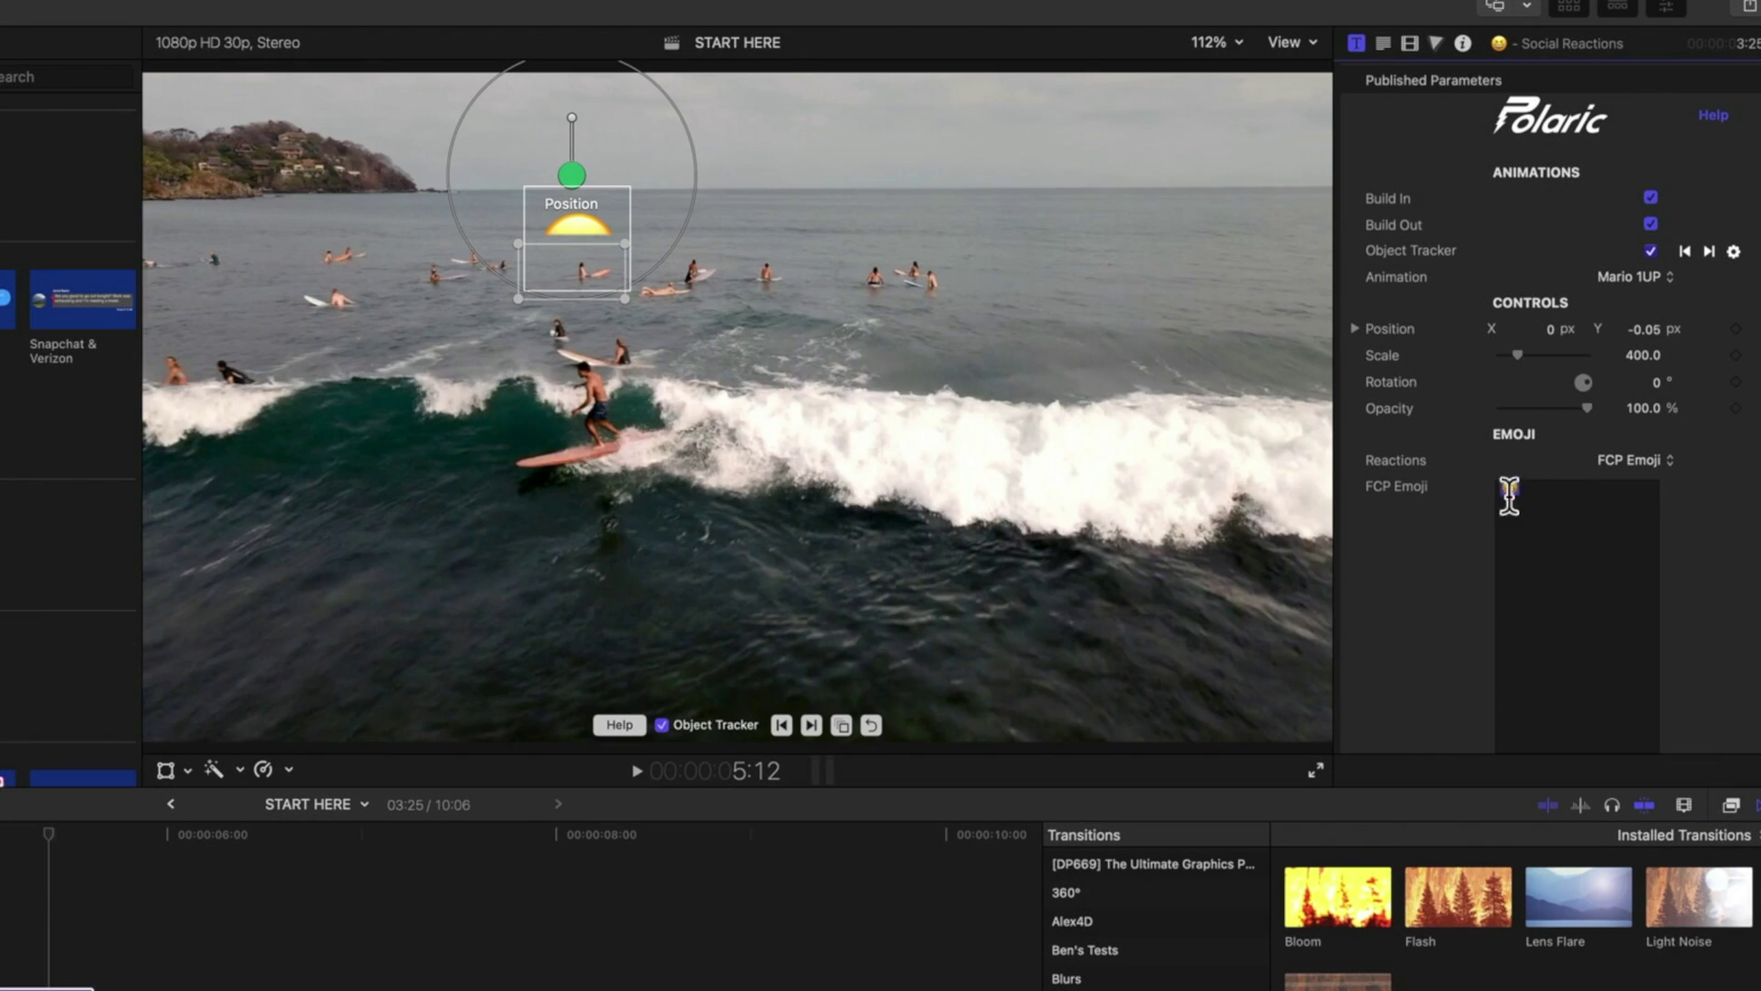
# Drag the call-me hand emoji from the Character Viewer into the FCP Emoji field
pyautogui.press('ctrl+super+space')
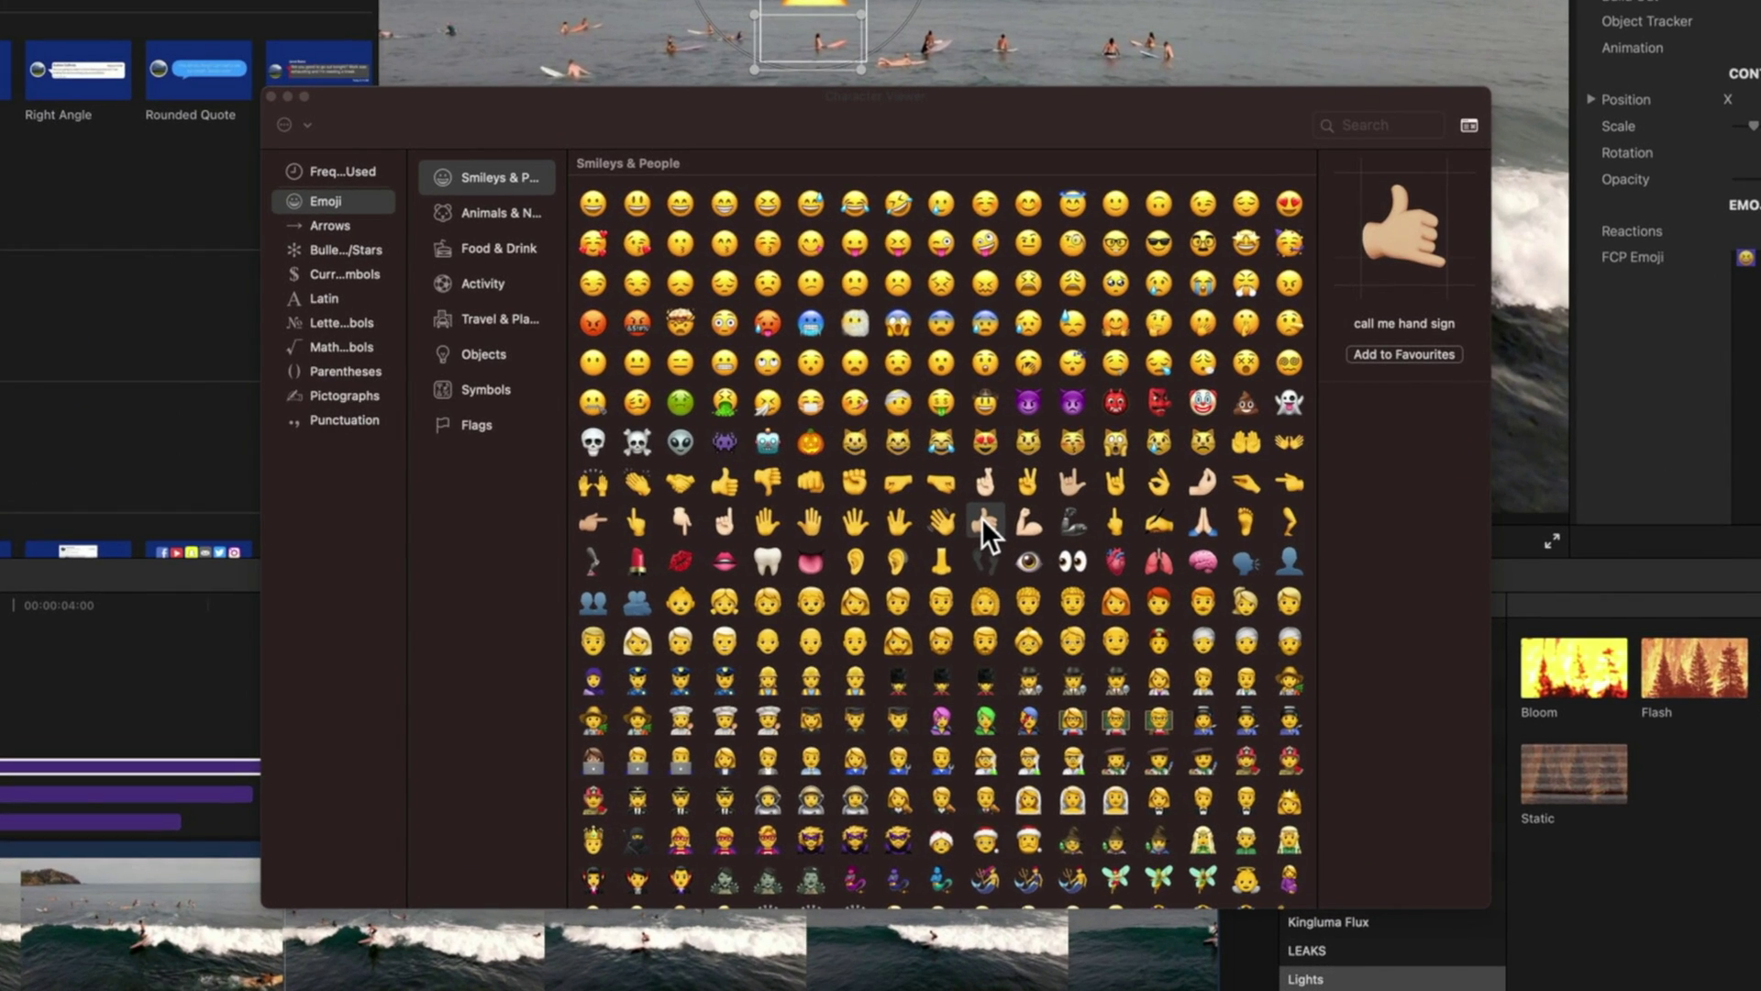
pyautogui.scroll(-10, 981, 519)
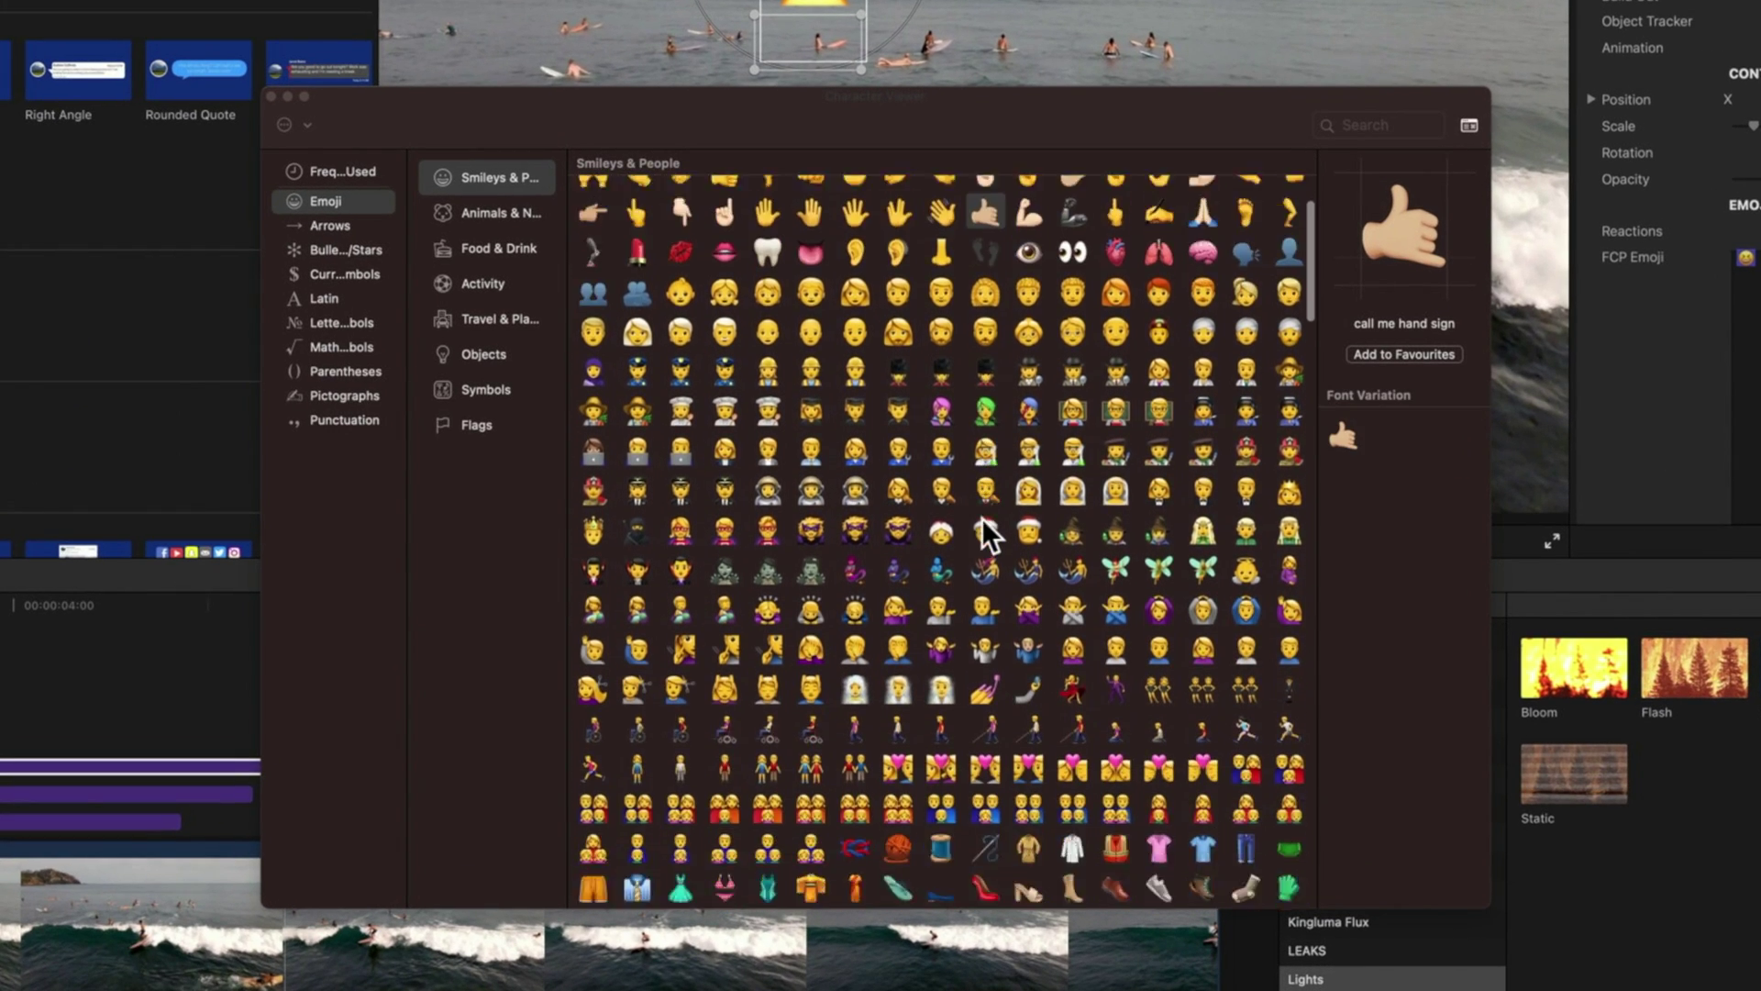
pyautogui.scroll(8, 982, 519)
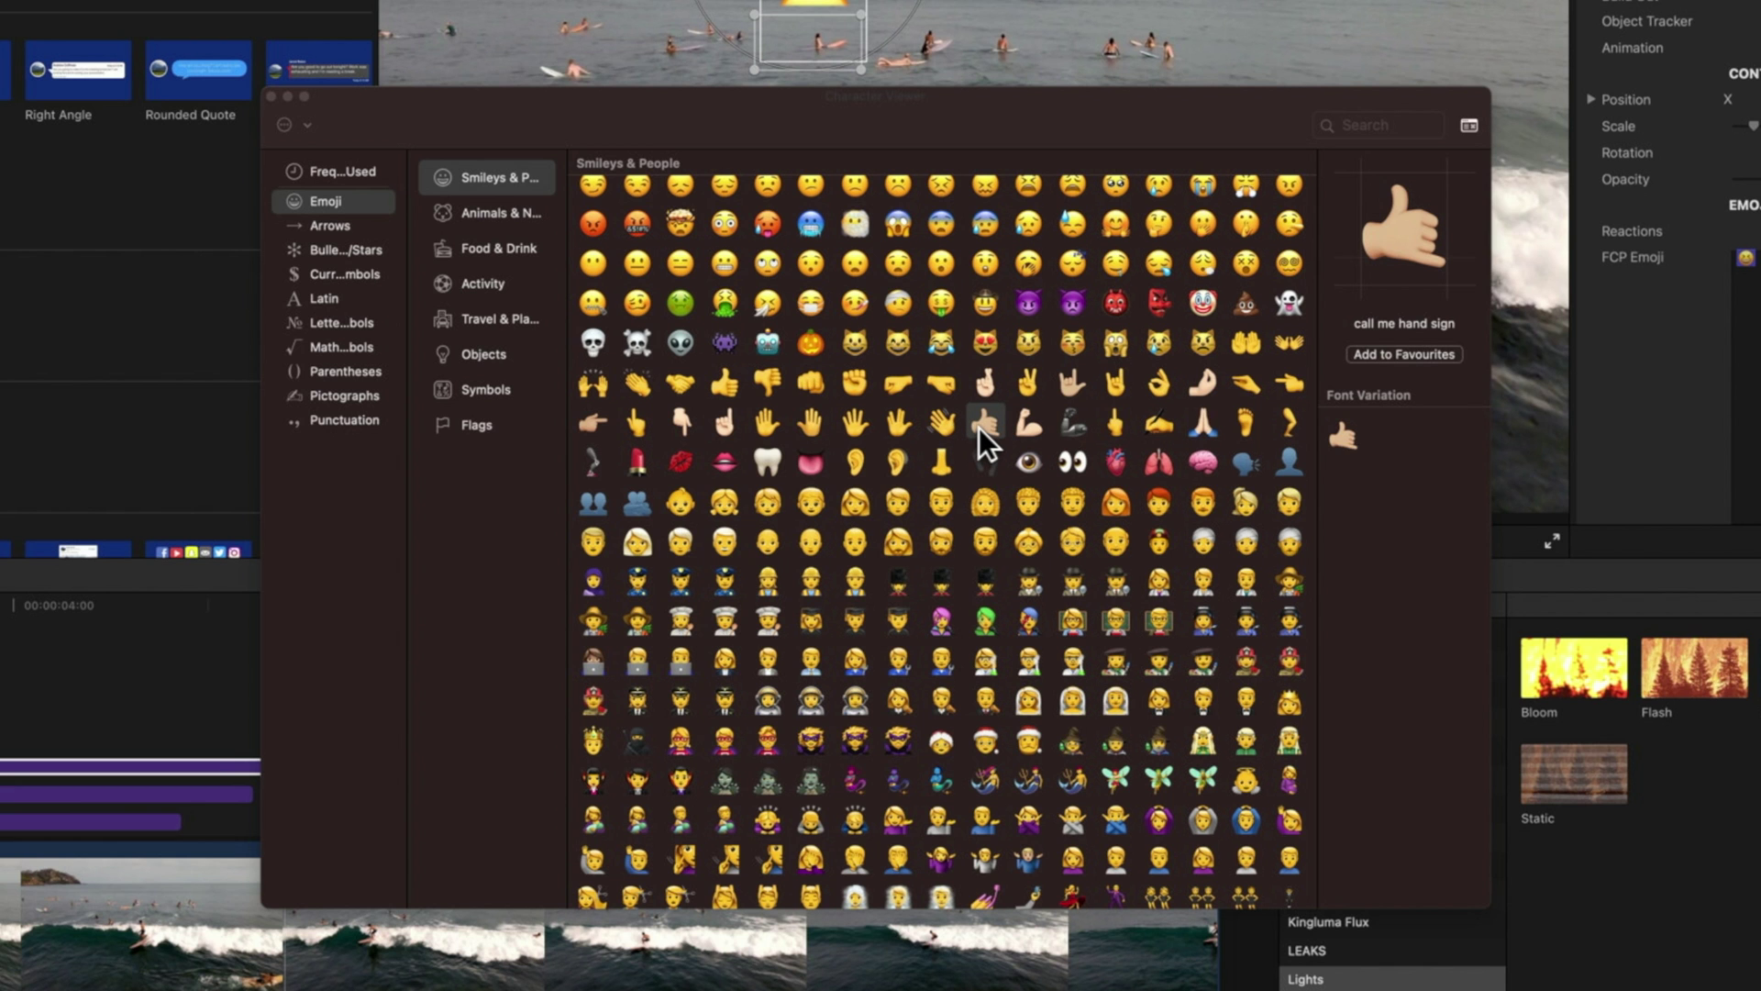
pyautogui.moveTo(978, 427); pyautogui.dragTo(1754, 279)
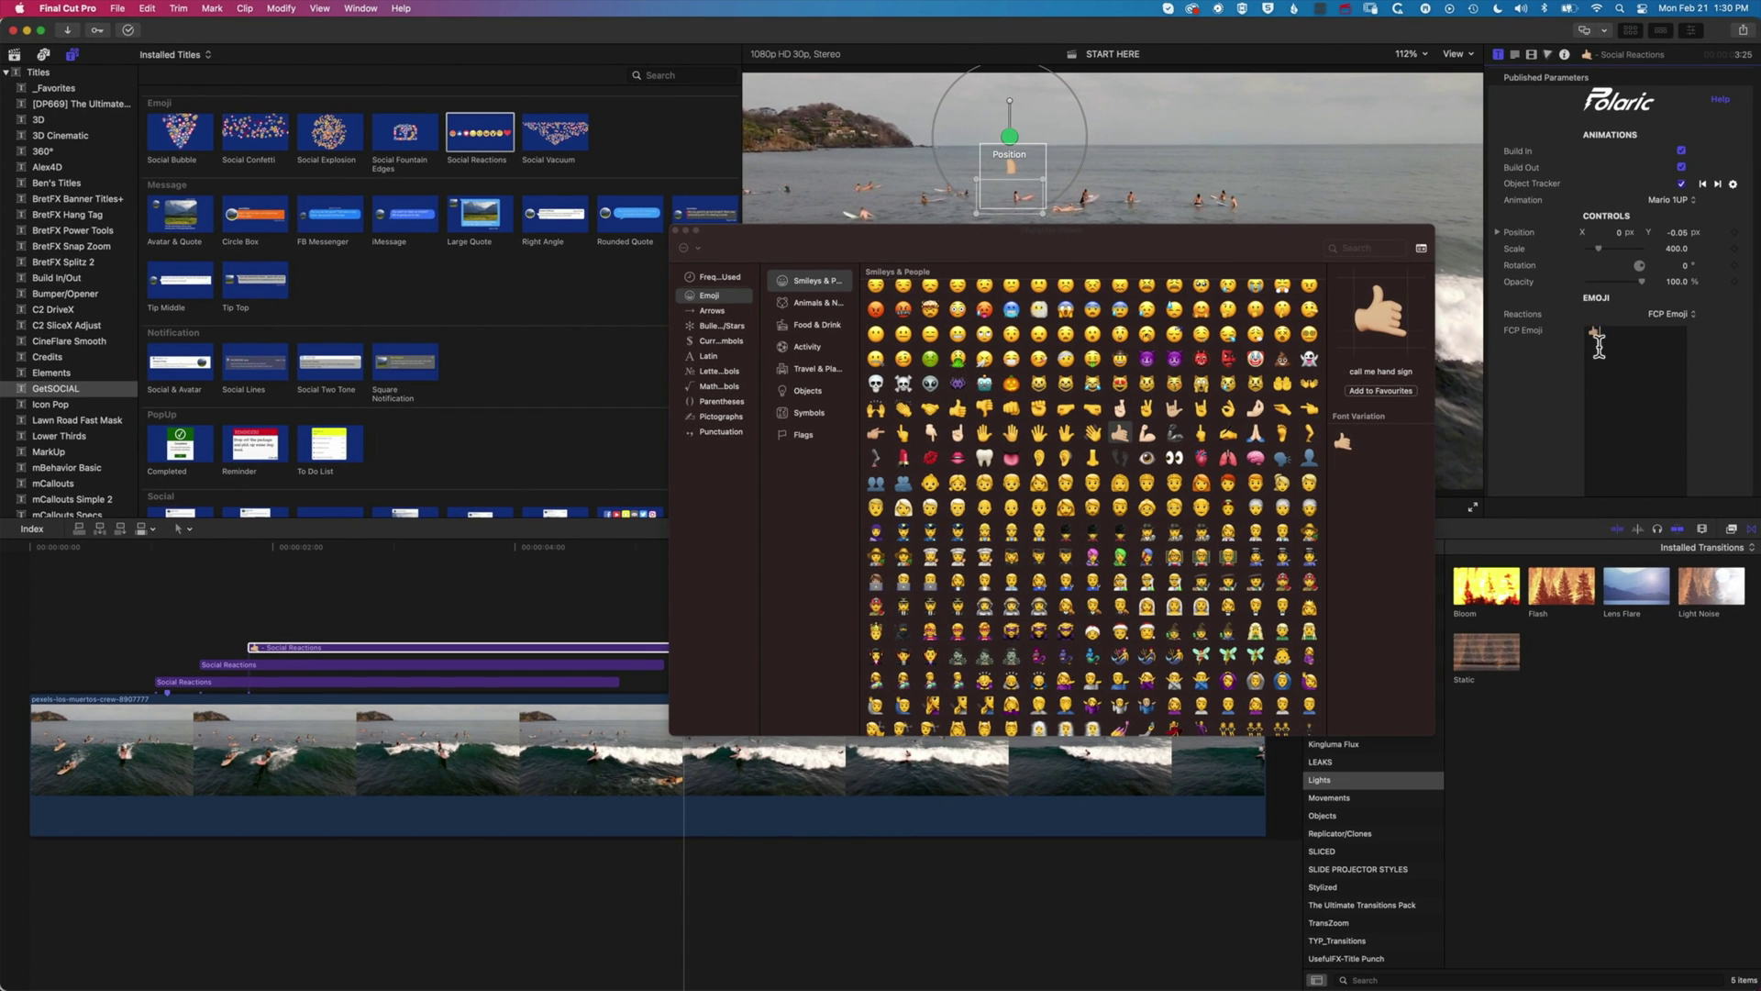
# Track the hand emoji onto a mid-lineup surfer from about 1:24 with High smoothing
pyautogui.click(676, 230)
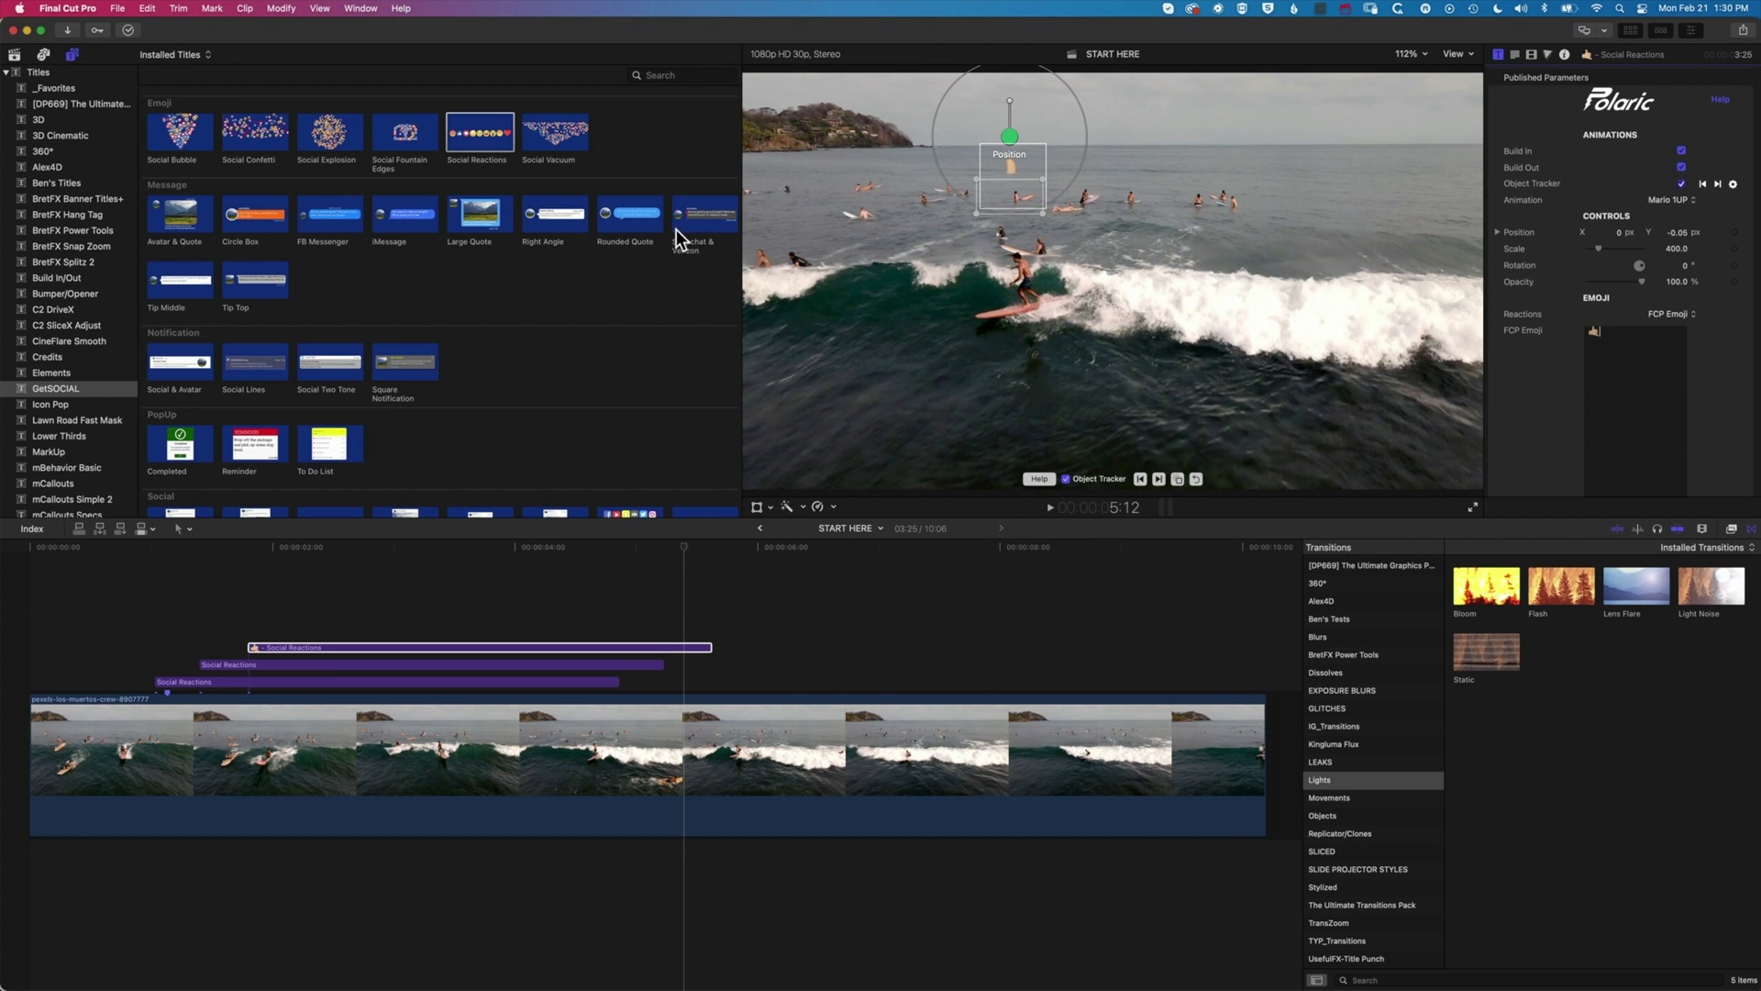
pyautogui.moveTo(686, 542); pyautogui.dragTo(250, 559)
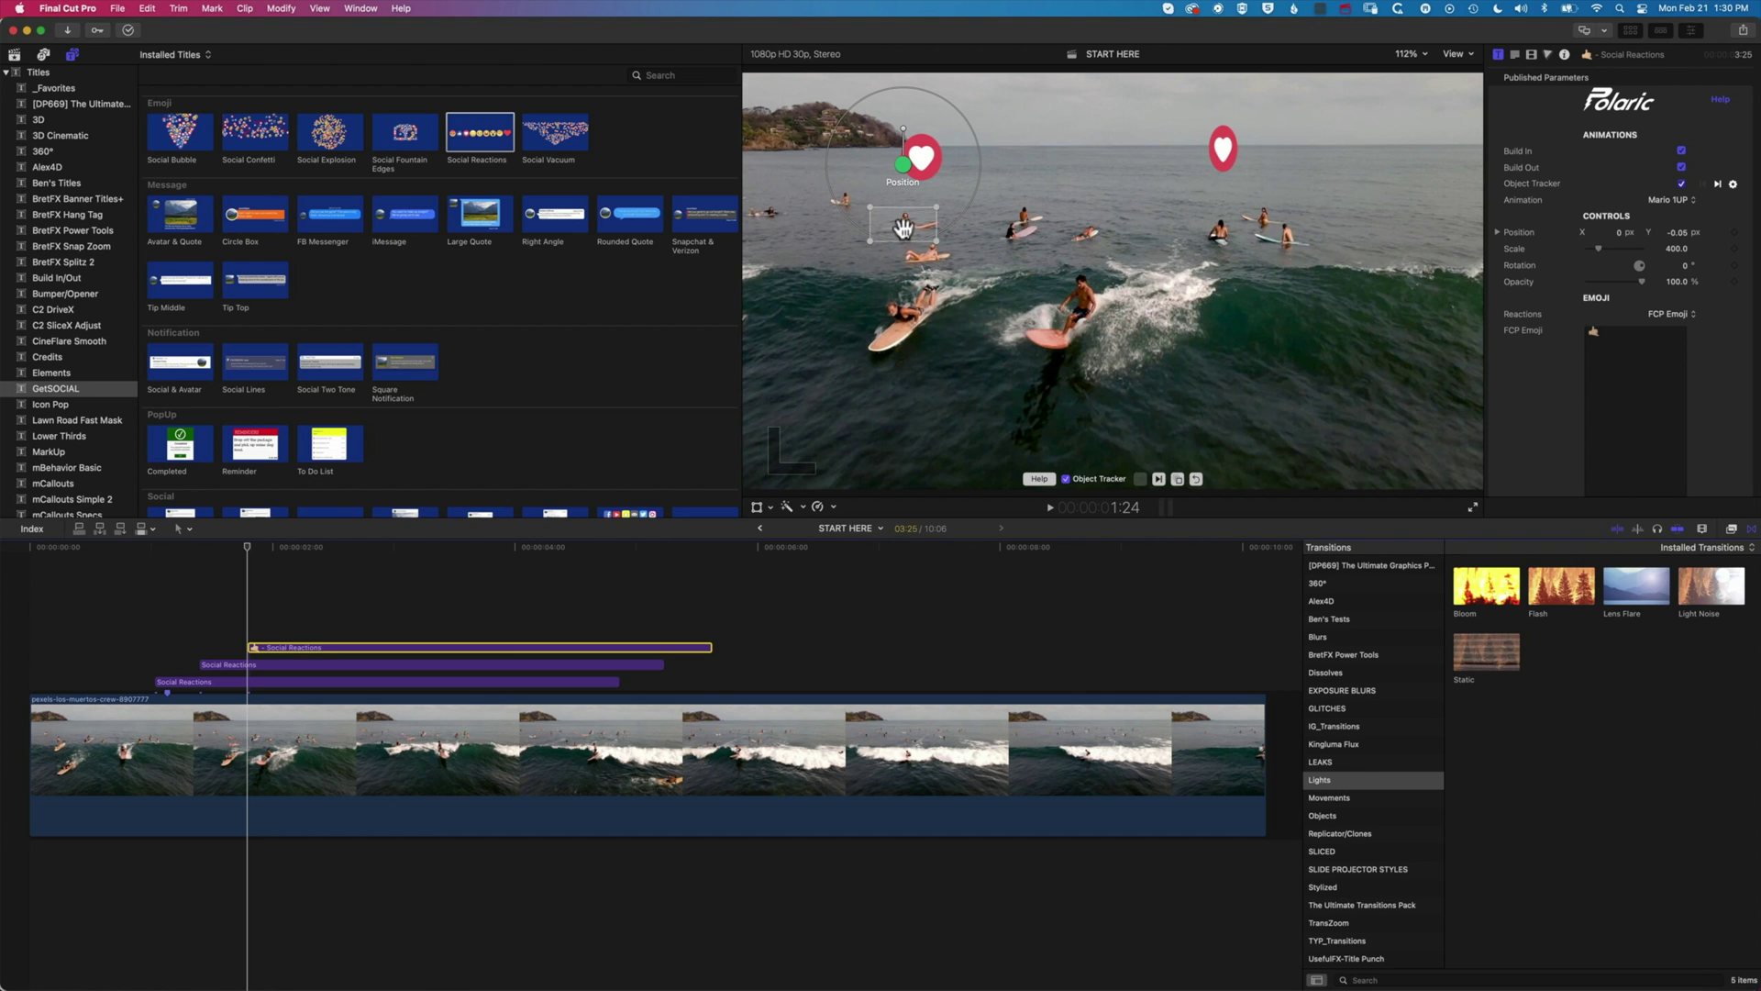
pyautogui.moveTo(902, 226); pyautogui.dragTo(1099, 246)
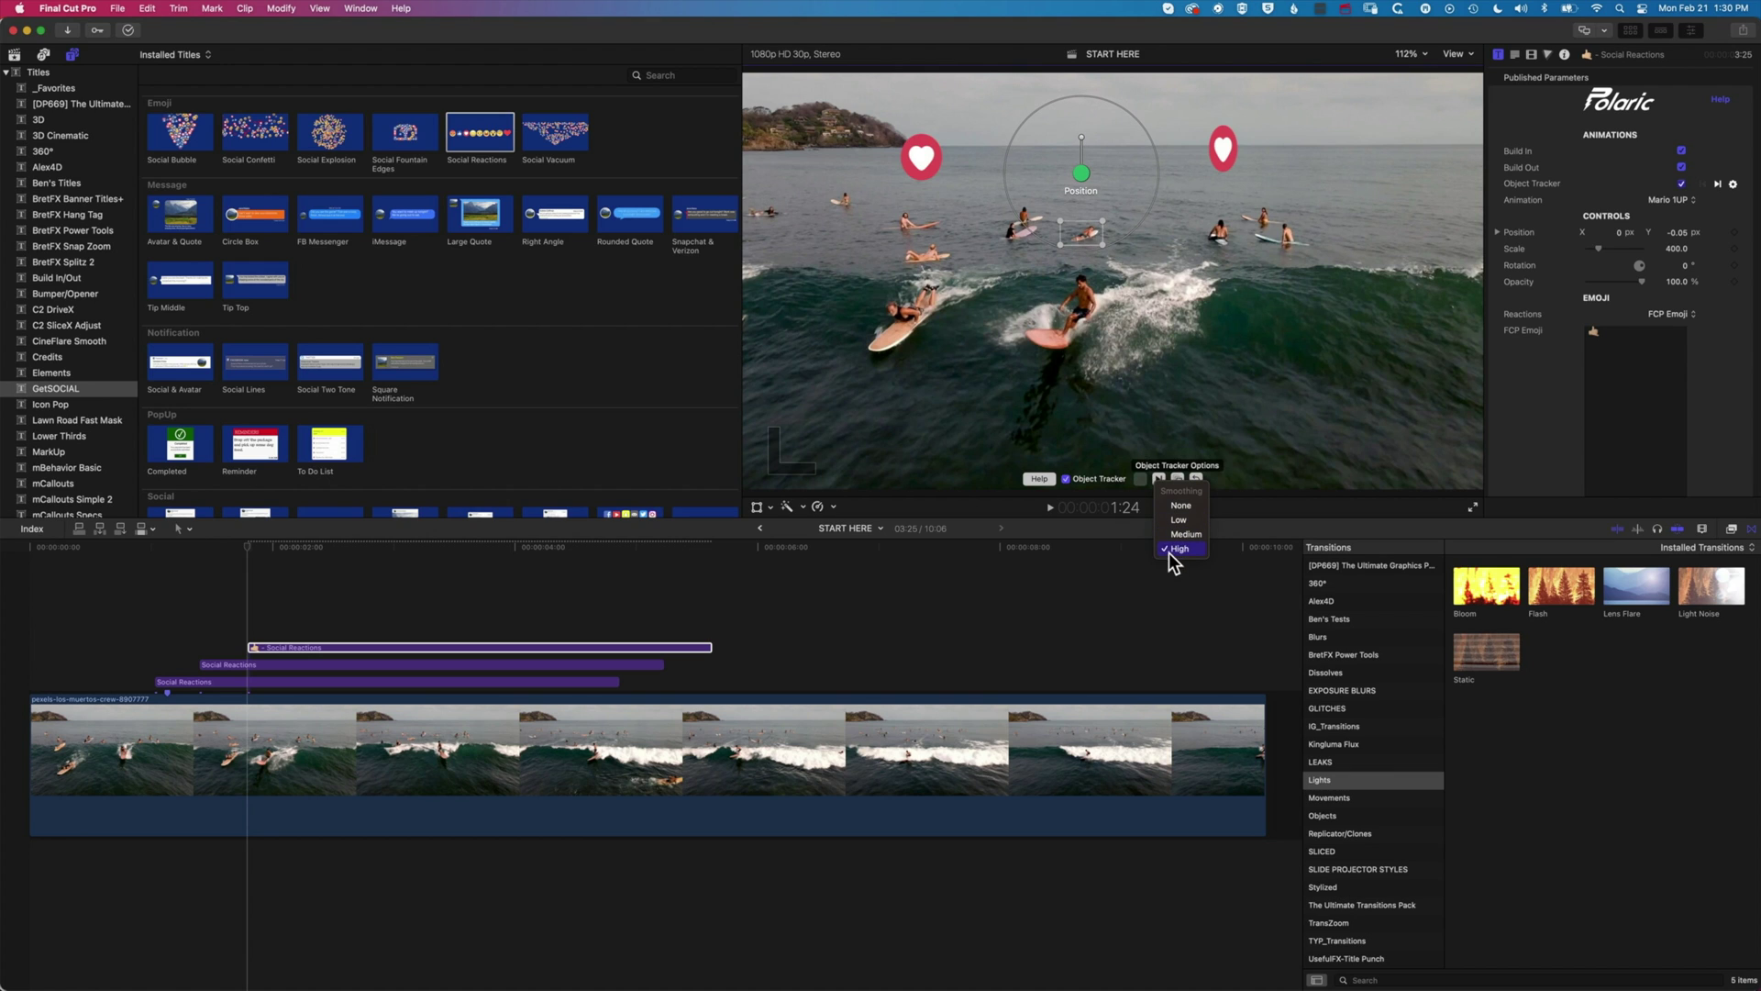
pyautogui.click(1158, 481)
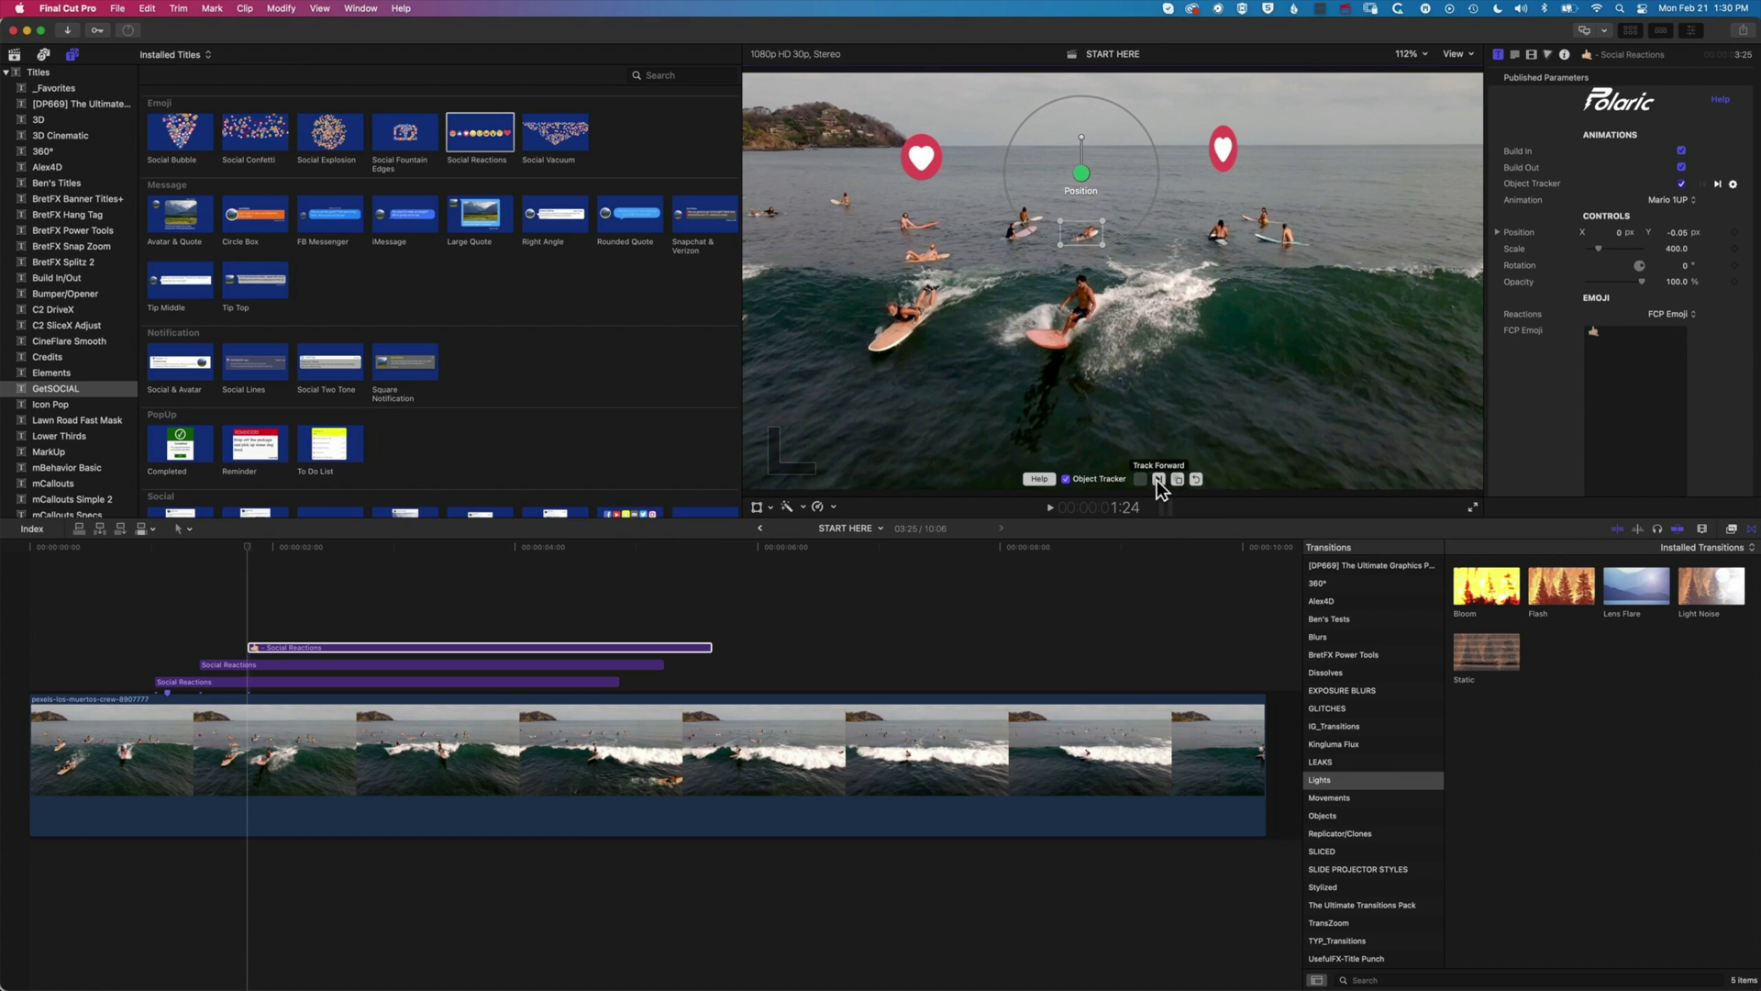
pyautogui.click(1158, 480)
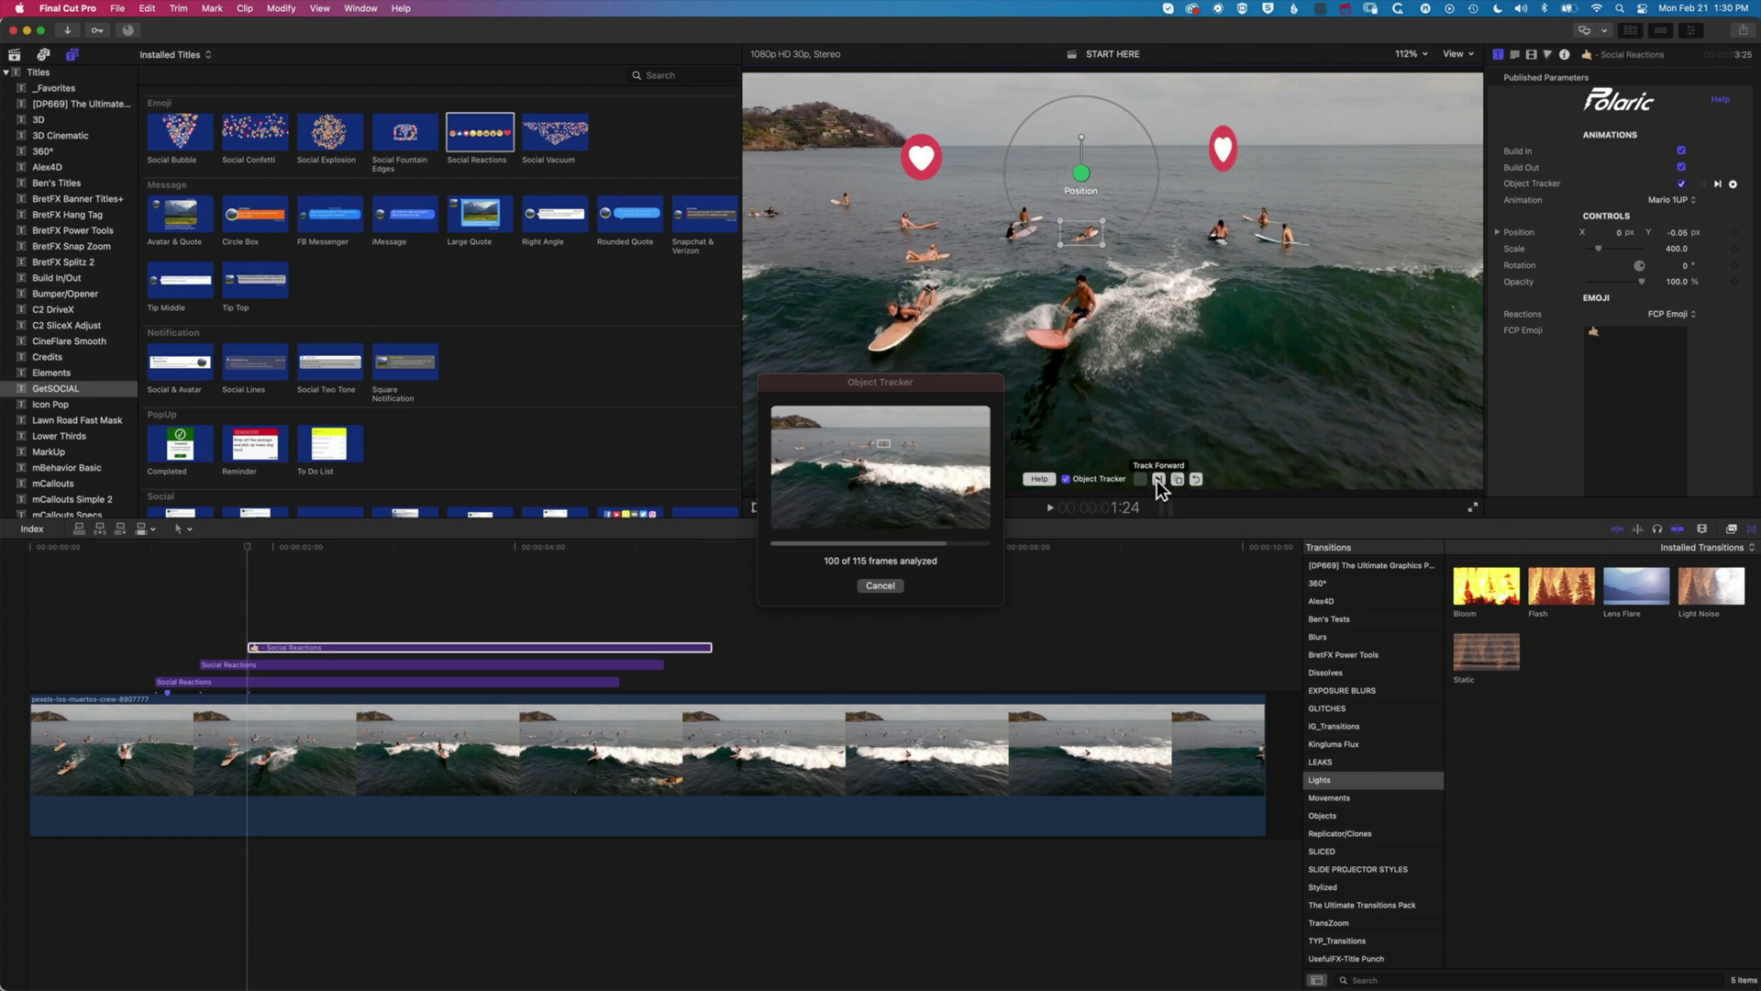
pyautogui.click(145, 543)
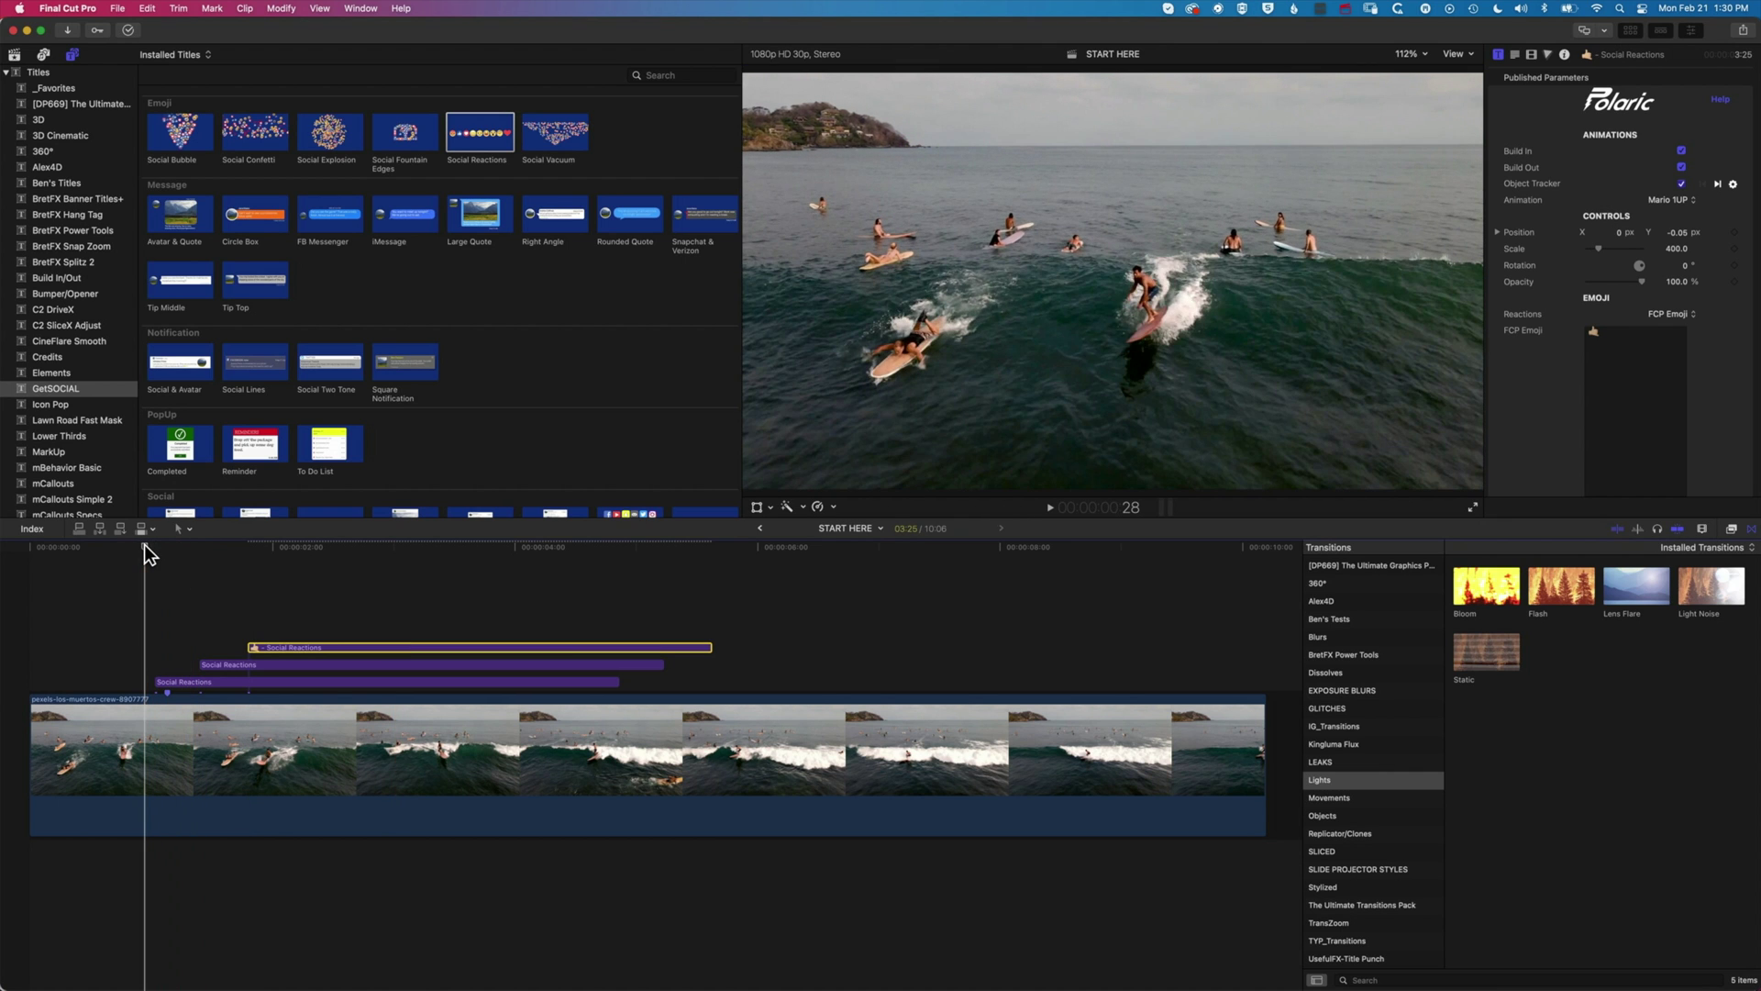
pyautogui.press('space')
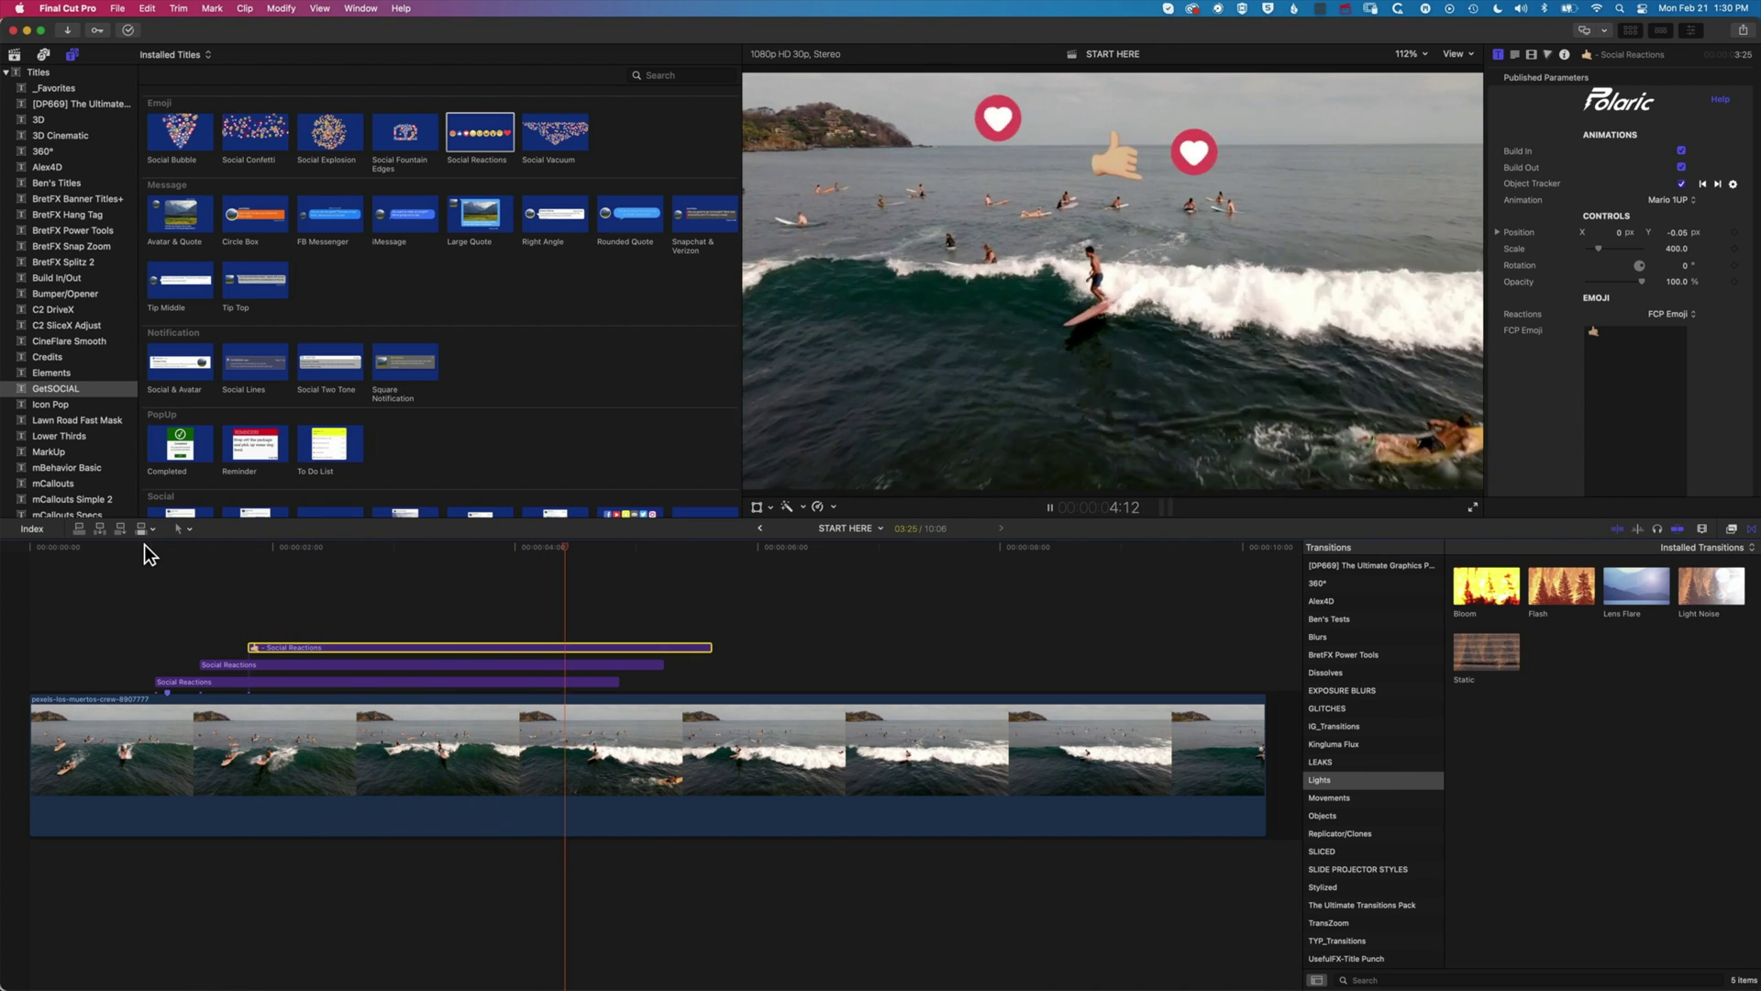
pyautogui.press('space')
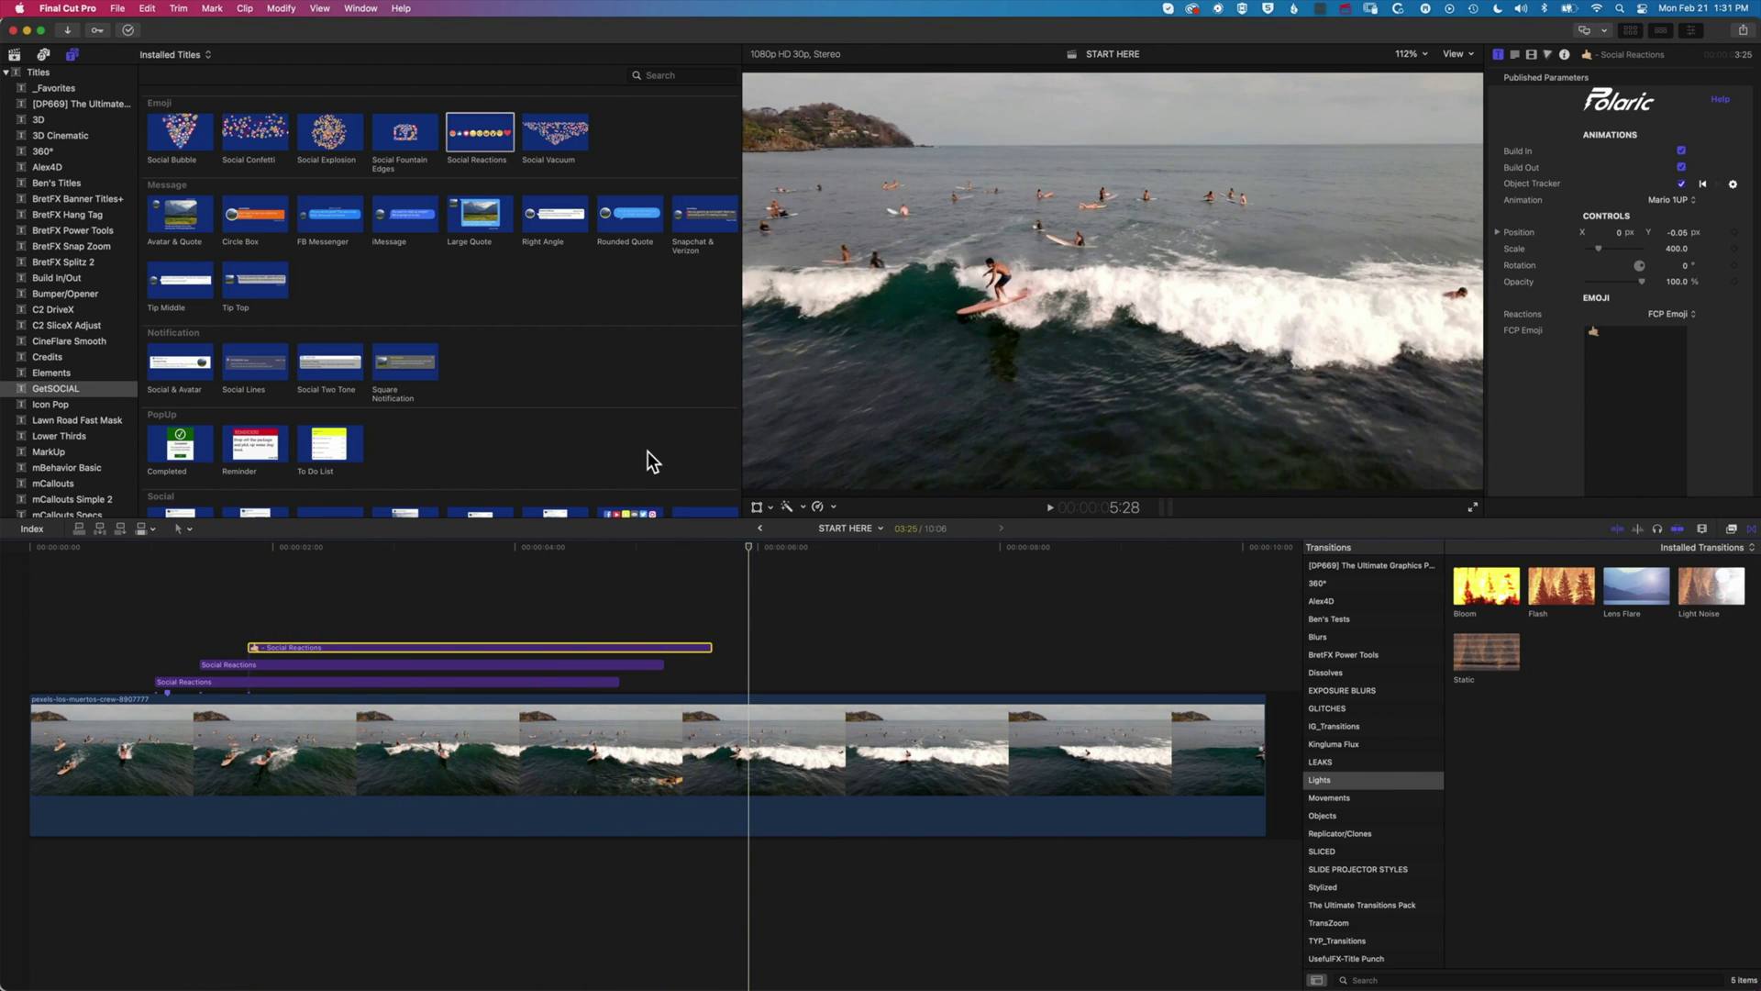
# Drag Zoom Instagram Post from the GetSOCIAL Zoom section onto the timeline after the surf clip
pyautogui.scroll(-5, 648, 451)
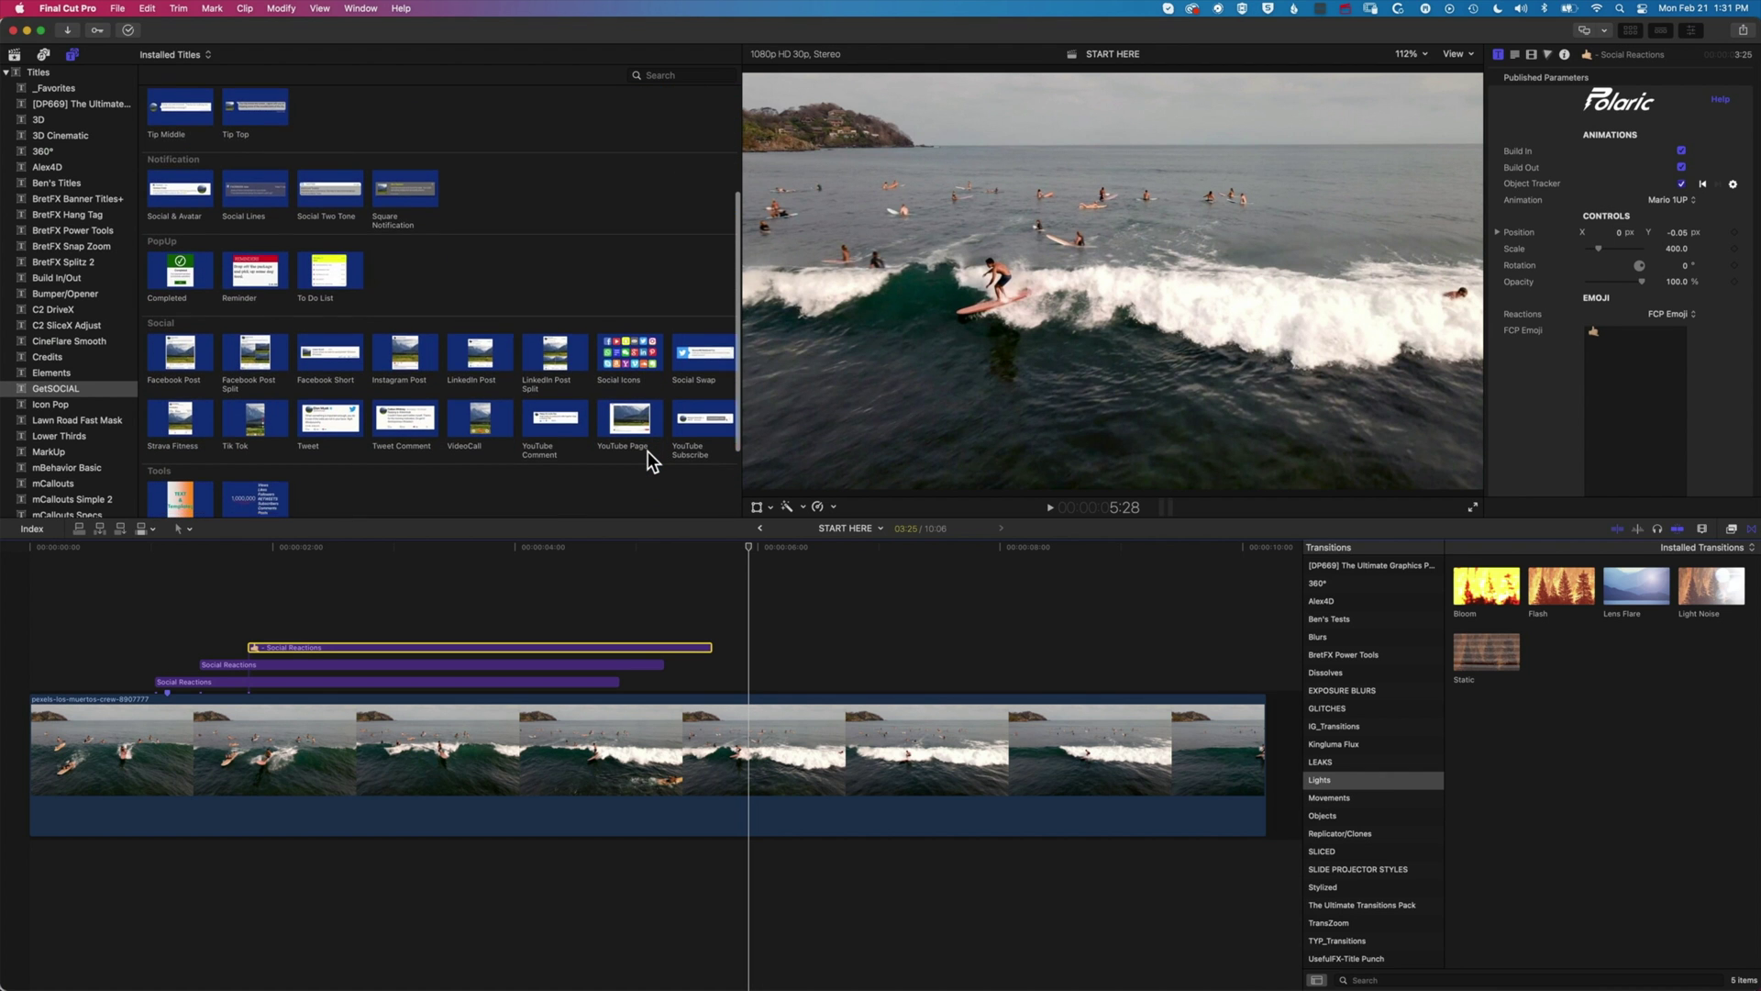
pyautogui.scroll(-3, 463, 348)
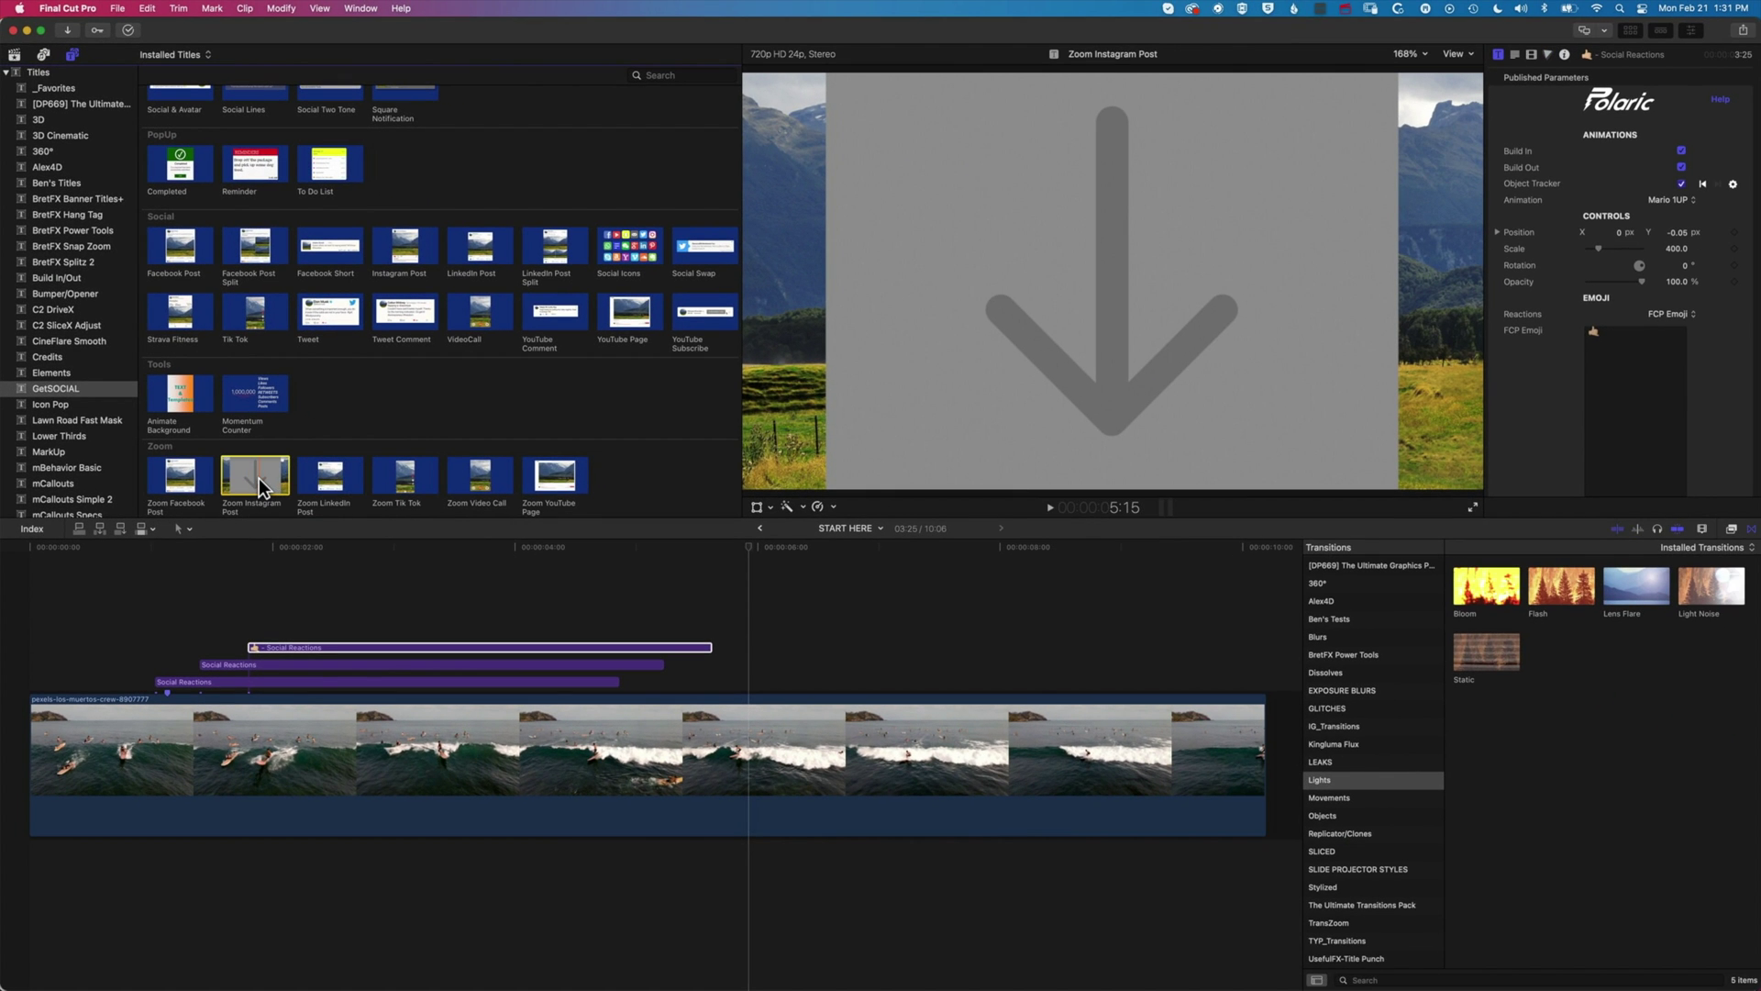
pyautogui.moveTo(259, 477); pyautogui.dragTo(747, 730)
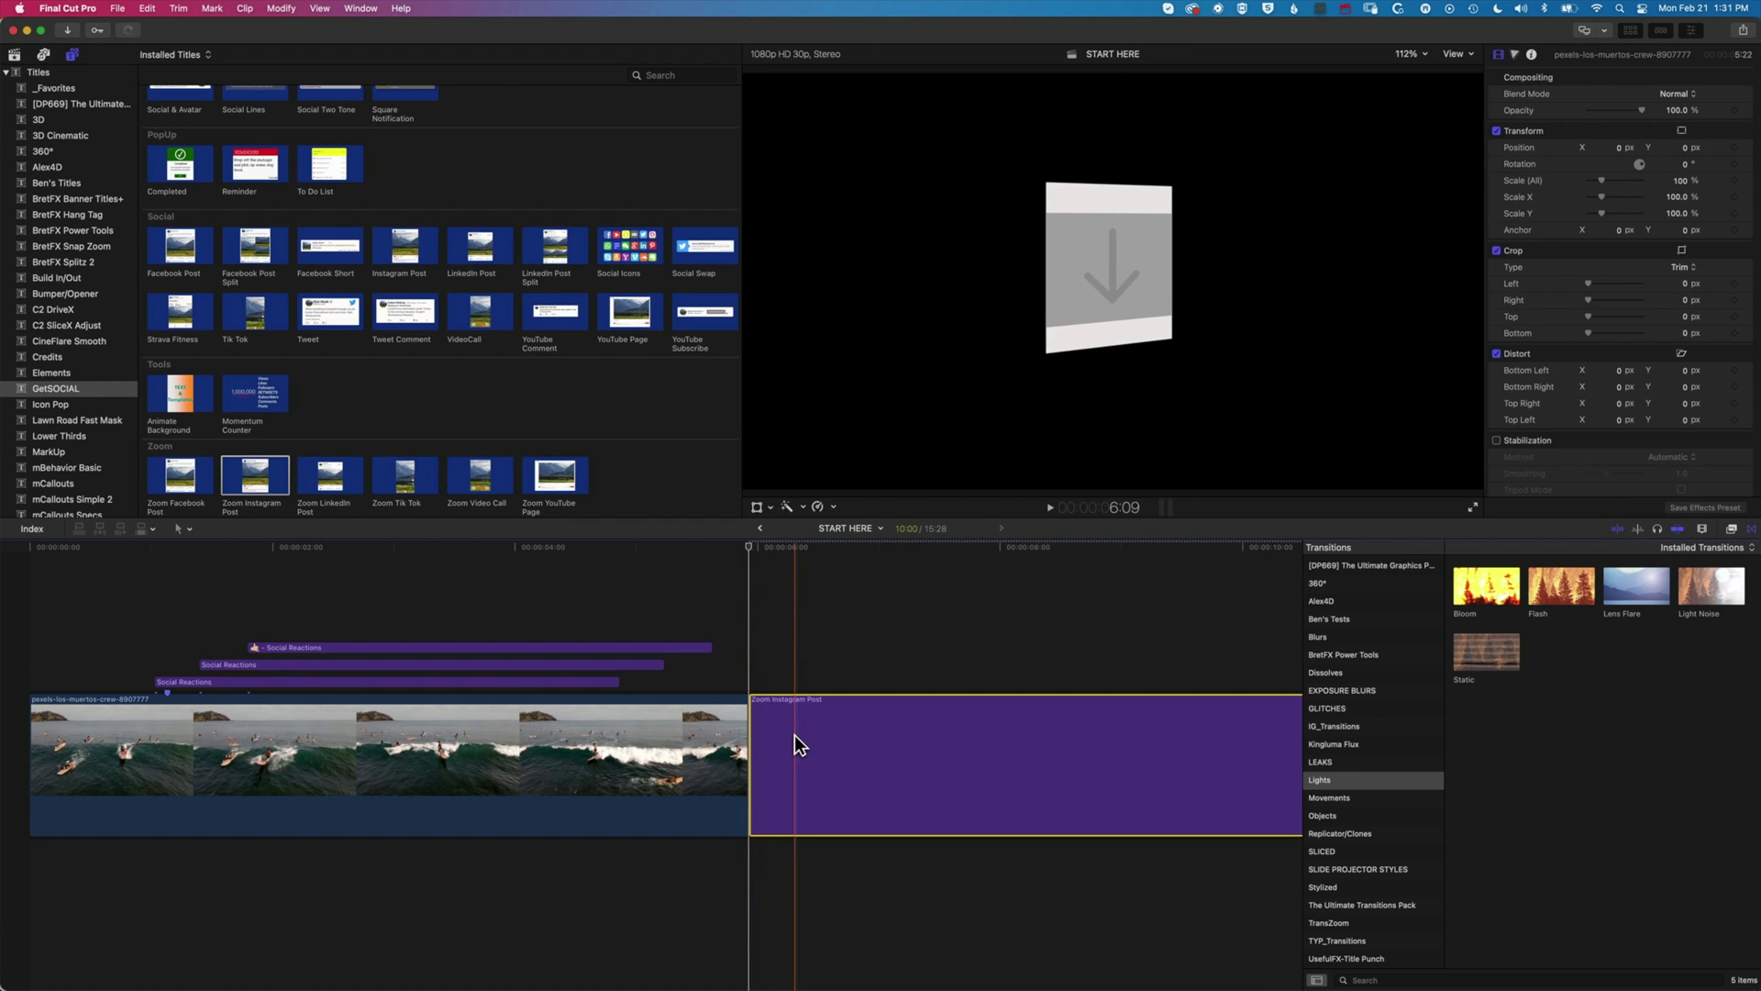
# Line the Instagram post title up with the playhead and preview its zoom at scale 300
pyautogui.click(723, 549)
pyautogui.press('space')
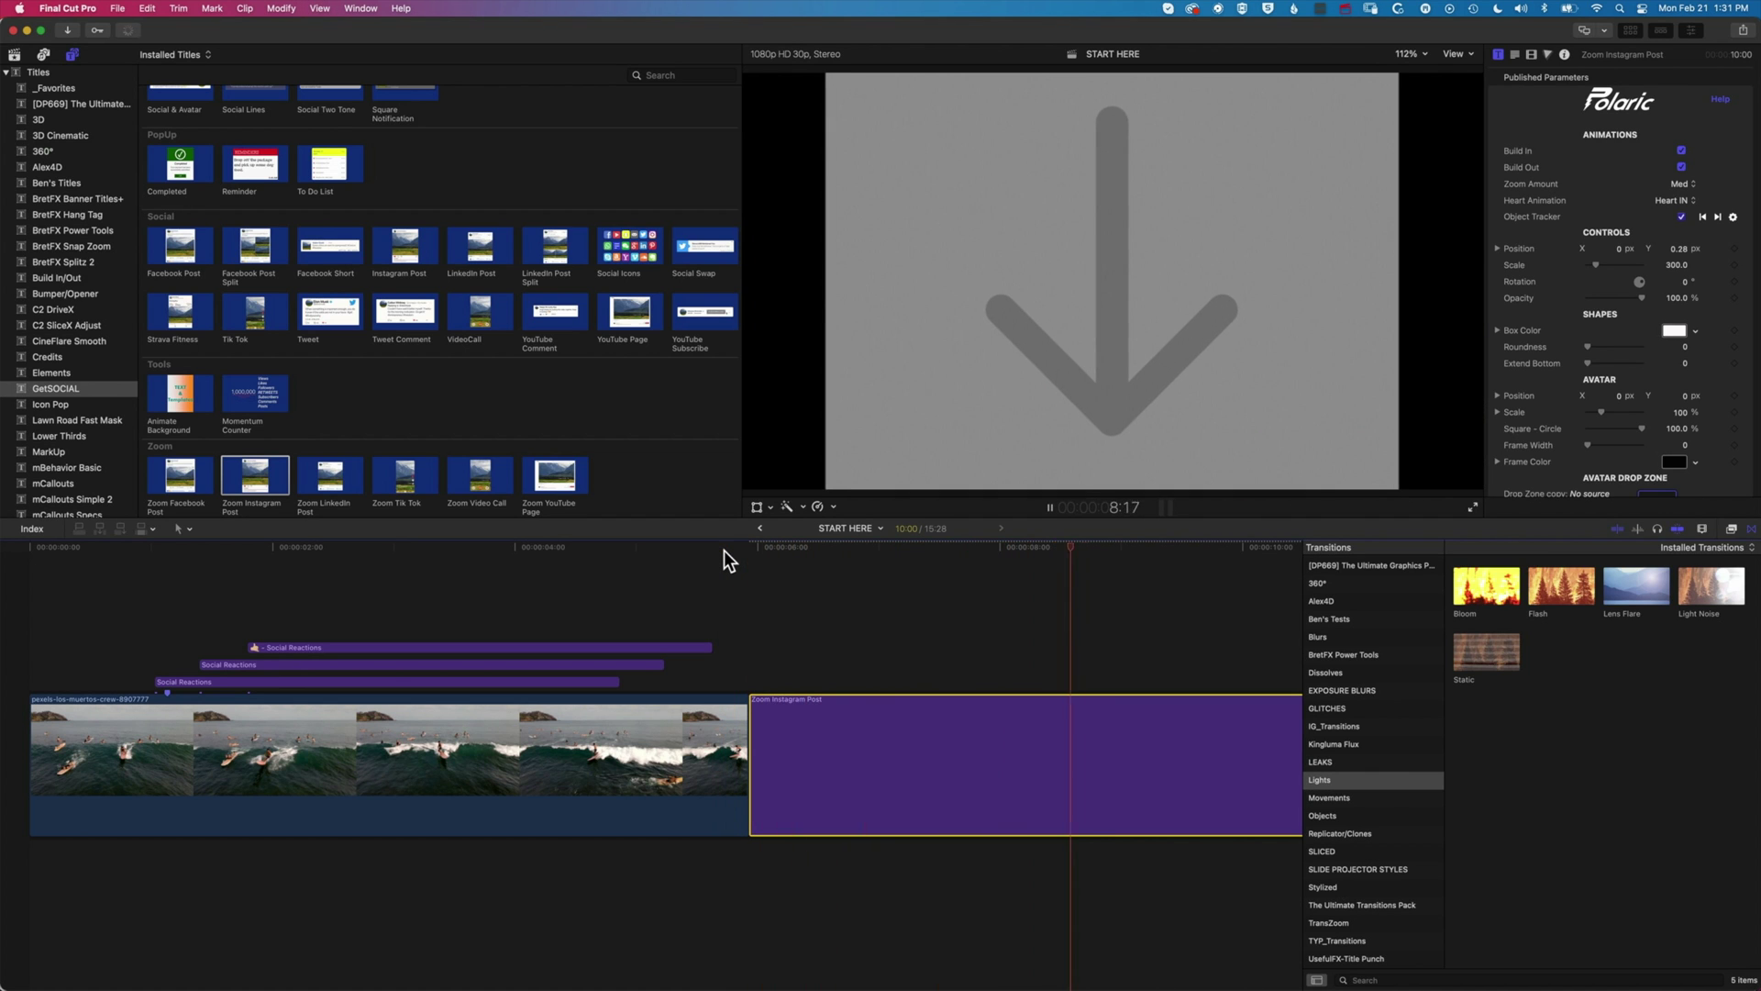
pyautogui.press('space')
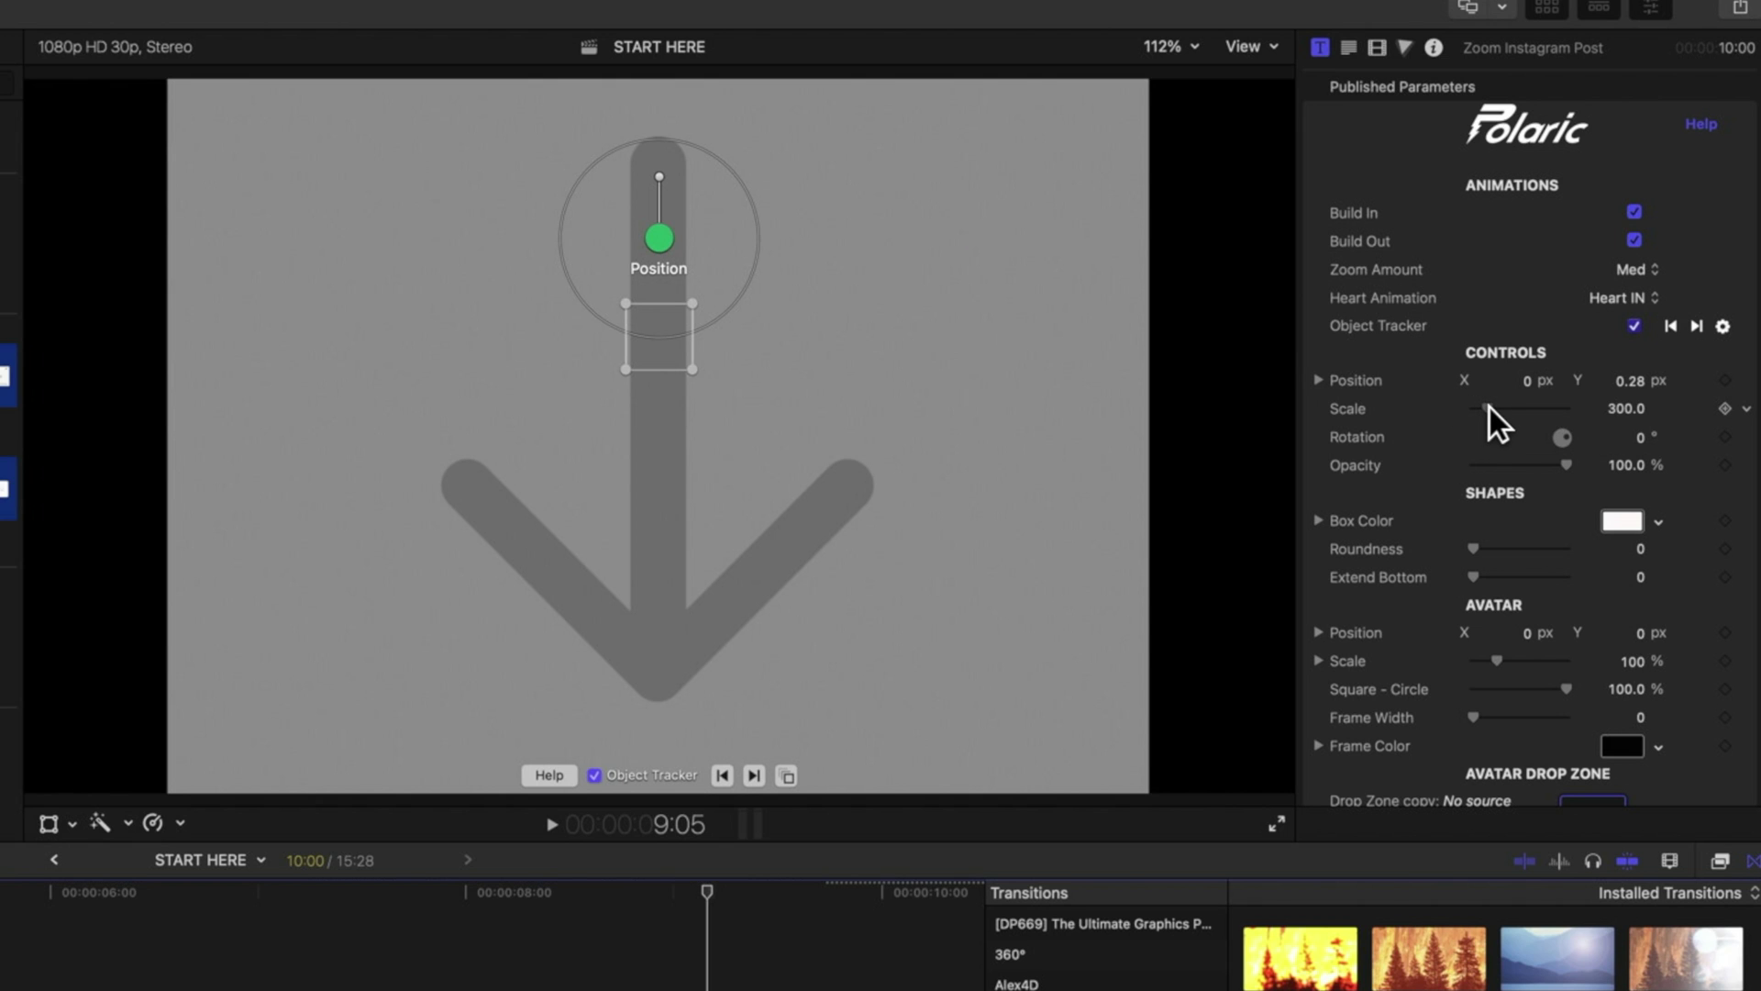
# Bring the post's scale down to 137, nudge its position, and scrub back to an earlier frame
pyautogui.moveTo(1490, 408); pyautogui.dragTo(1481, 411)
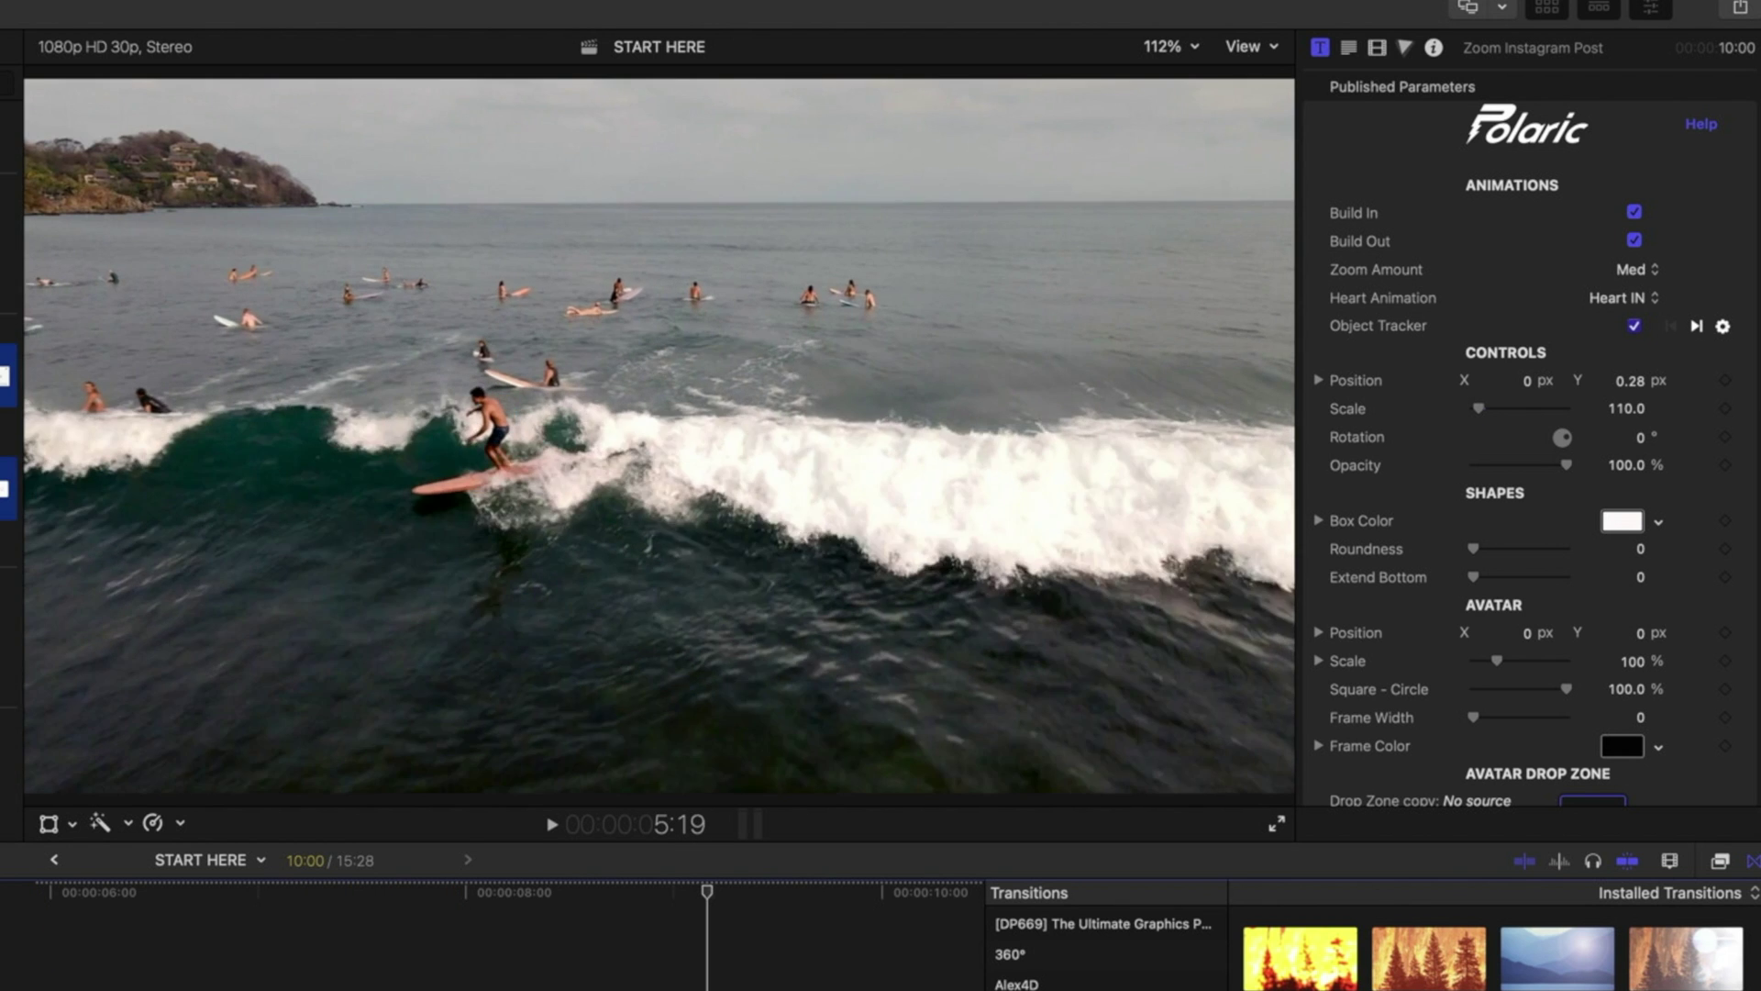
pyautogui.press('space')
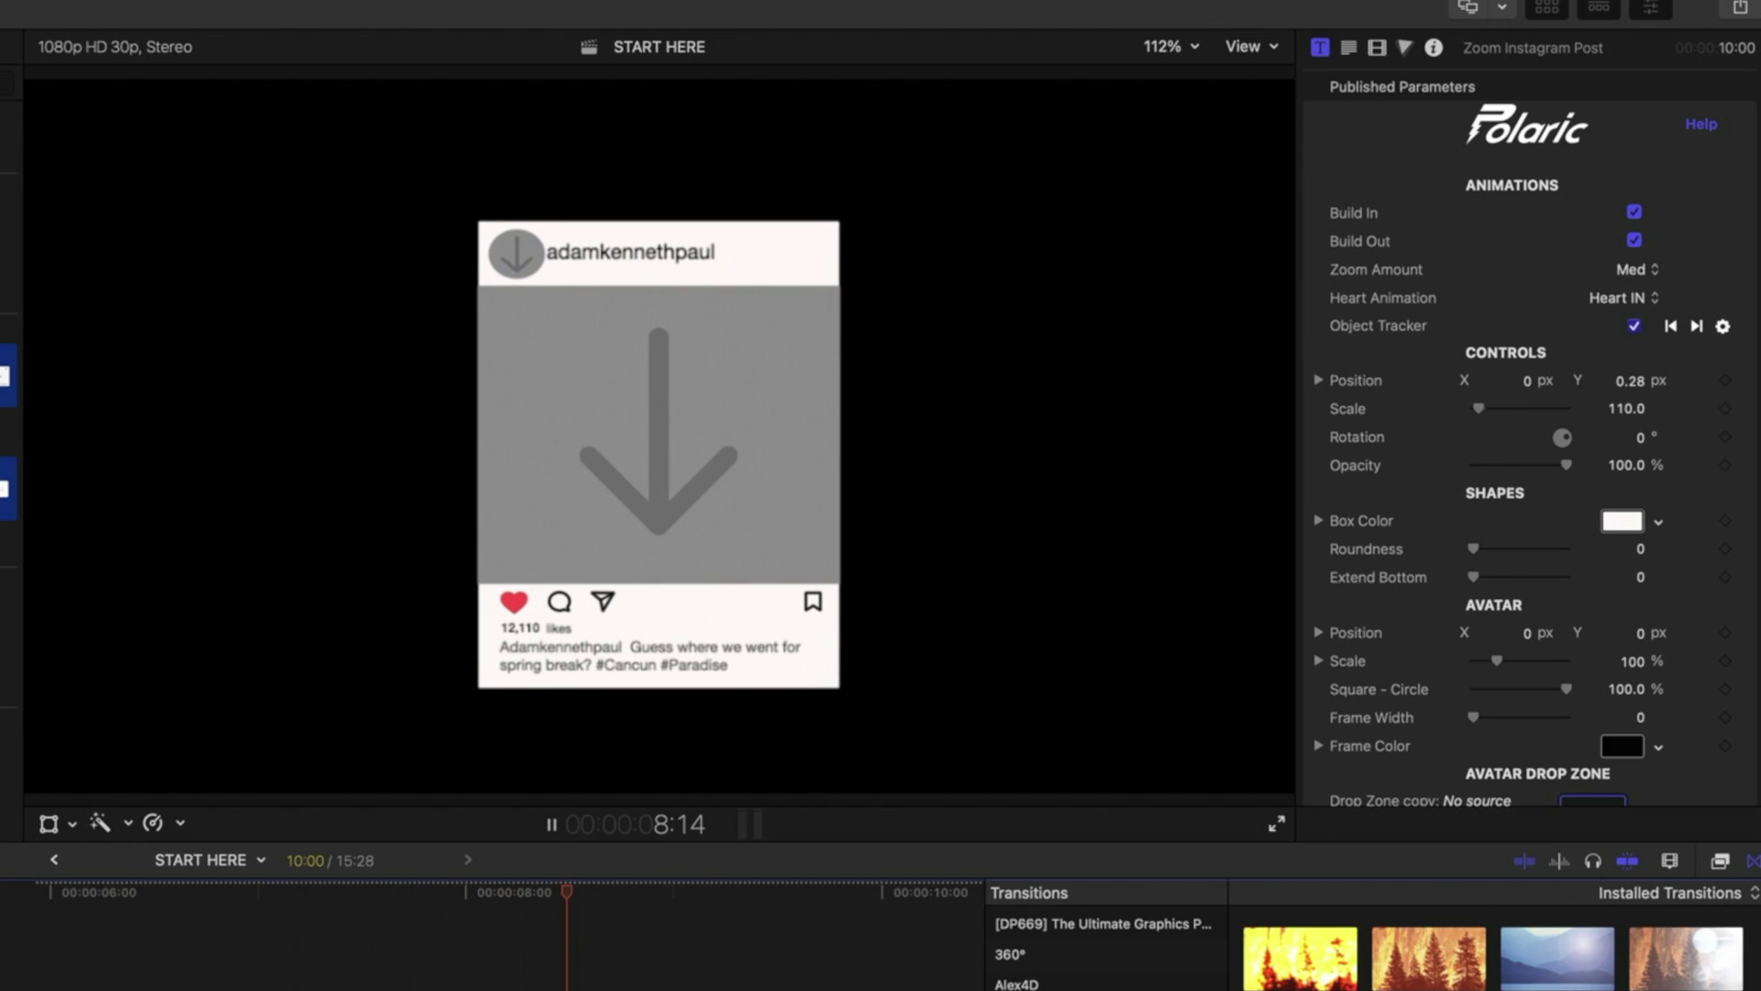
pyautogui.press('space')
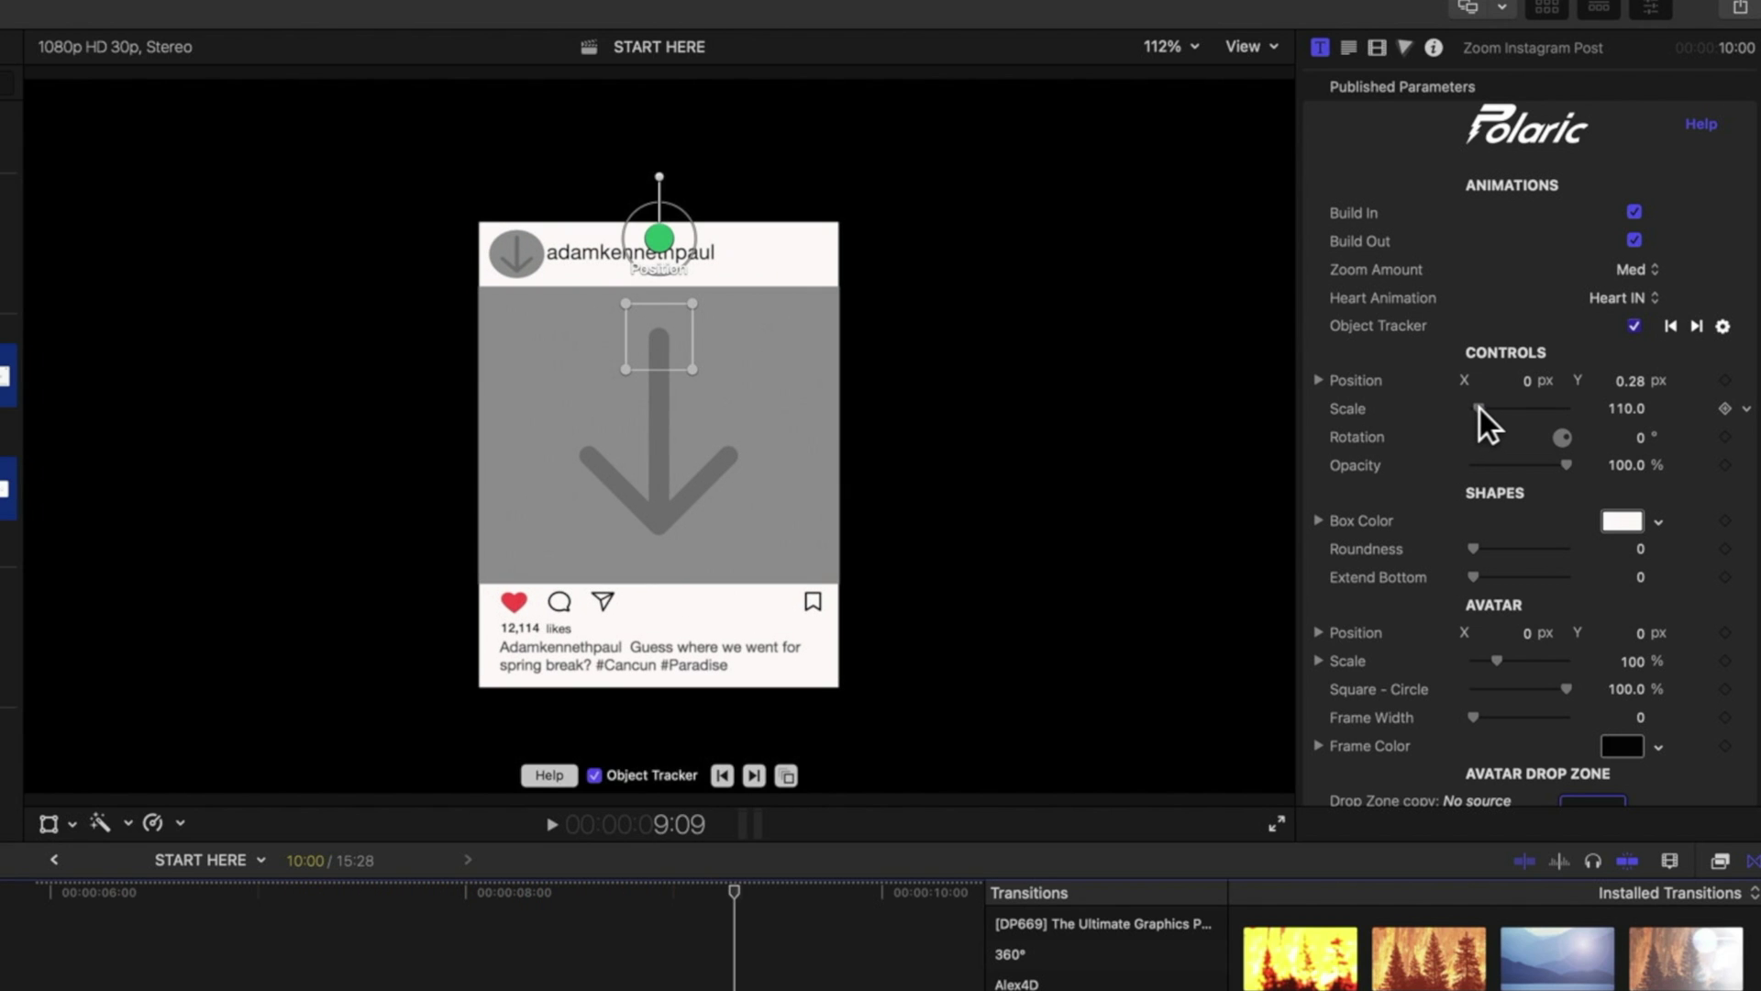
pyautogui.moveTo(1479, 410); pyautogui.dragTo(1479, 409)
pyautogui.moveTo(664, 249); pyautogui.dragTo(669, 210)
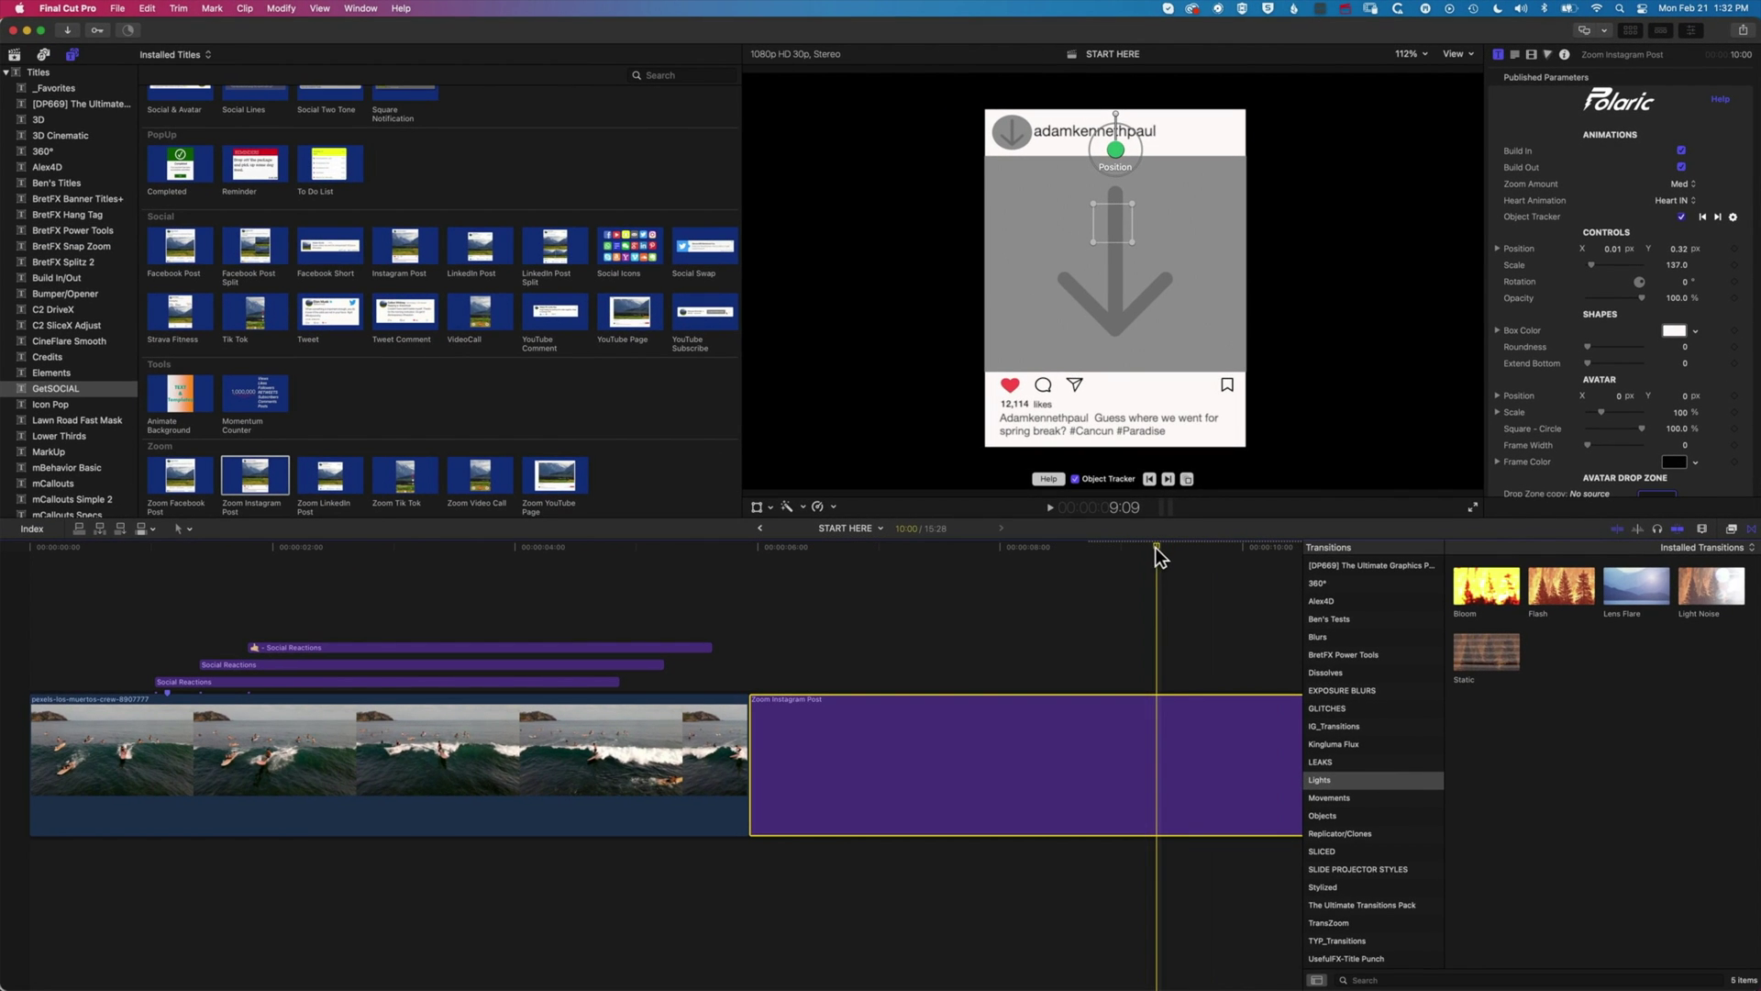
pyautogui.moveTo(1060, 622); pyautogui.dragTo(621, 613)
pyautogui.moveTo(775, 539); pyautogui.dragTo(751, 541)
pyautogui.scroll(-4, 1661, 408)
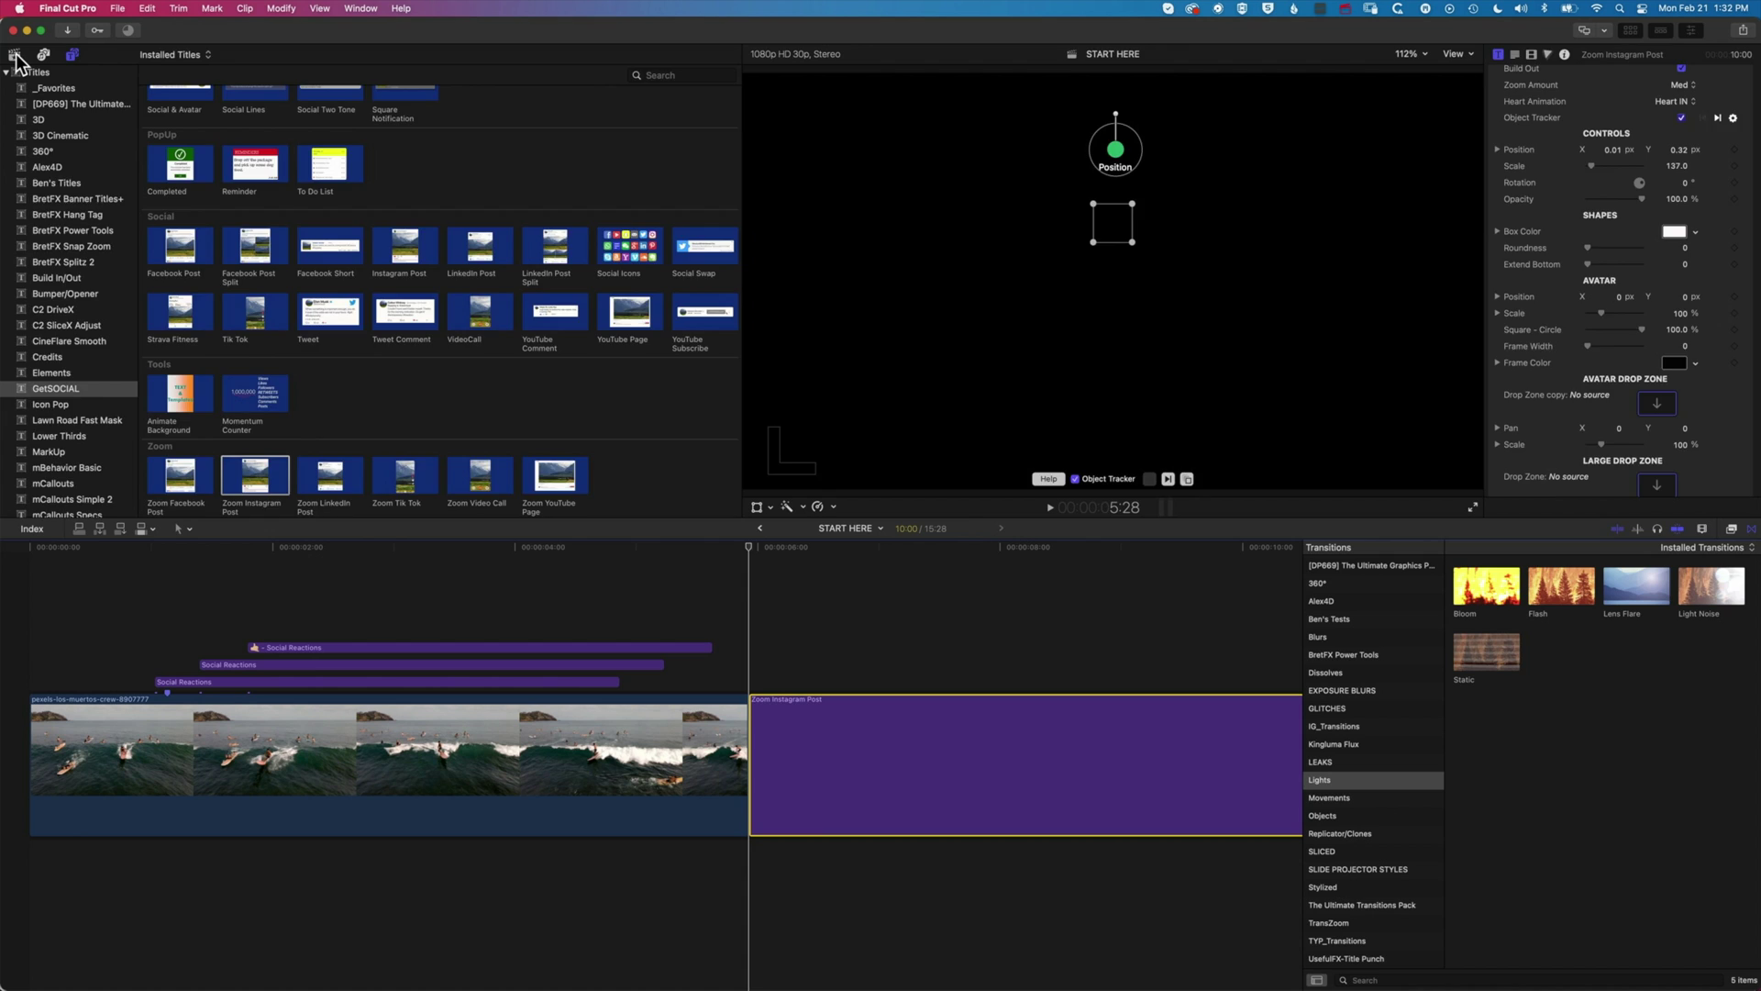
# Apply the portrait photo clip from the Graphics event to the post's Avatar Drop Zone
pyautogui.click(15, 55)
pyautogui.click(183, 109)
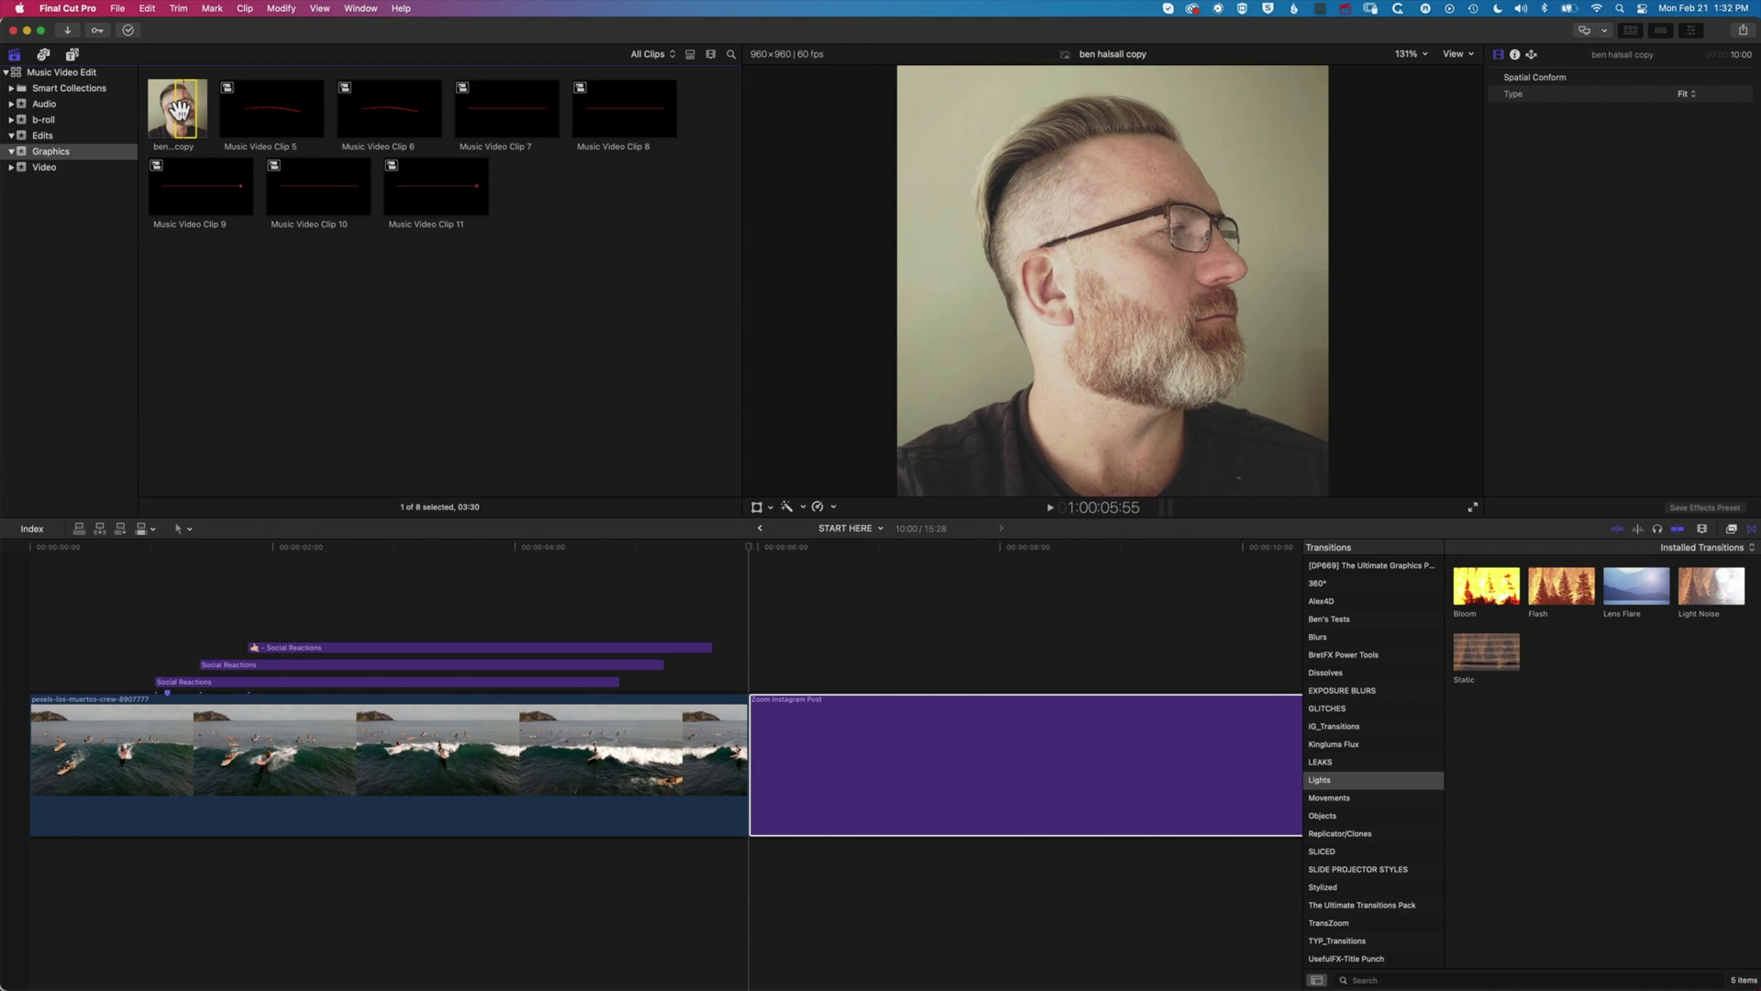
pyautogui.click(781, 725)
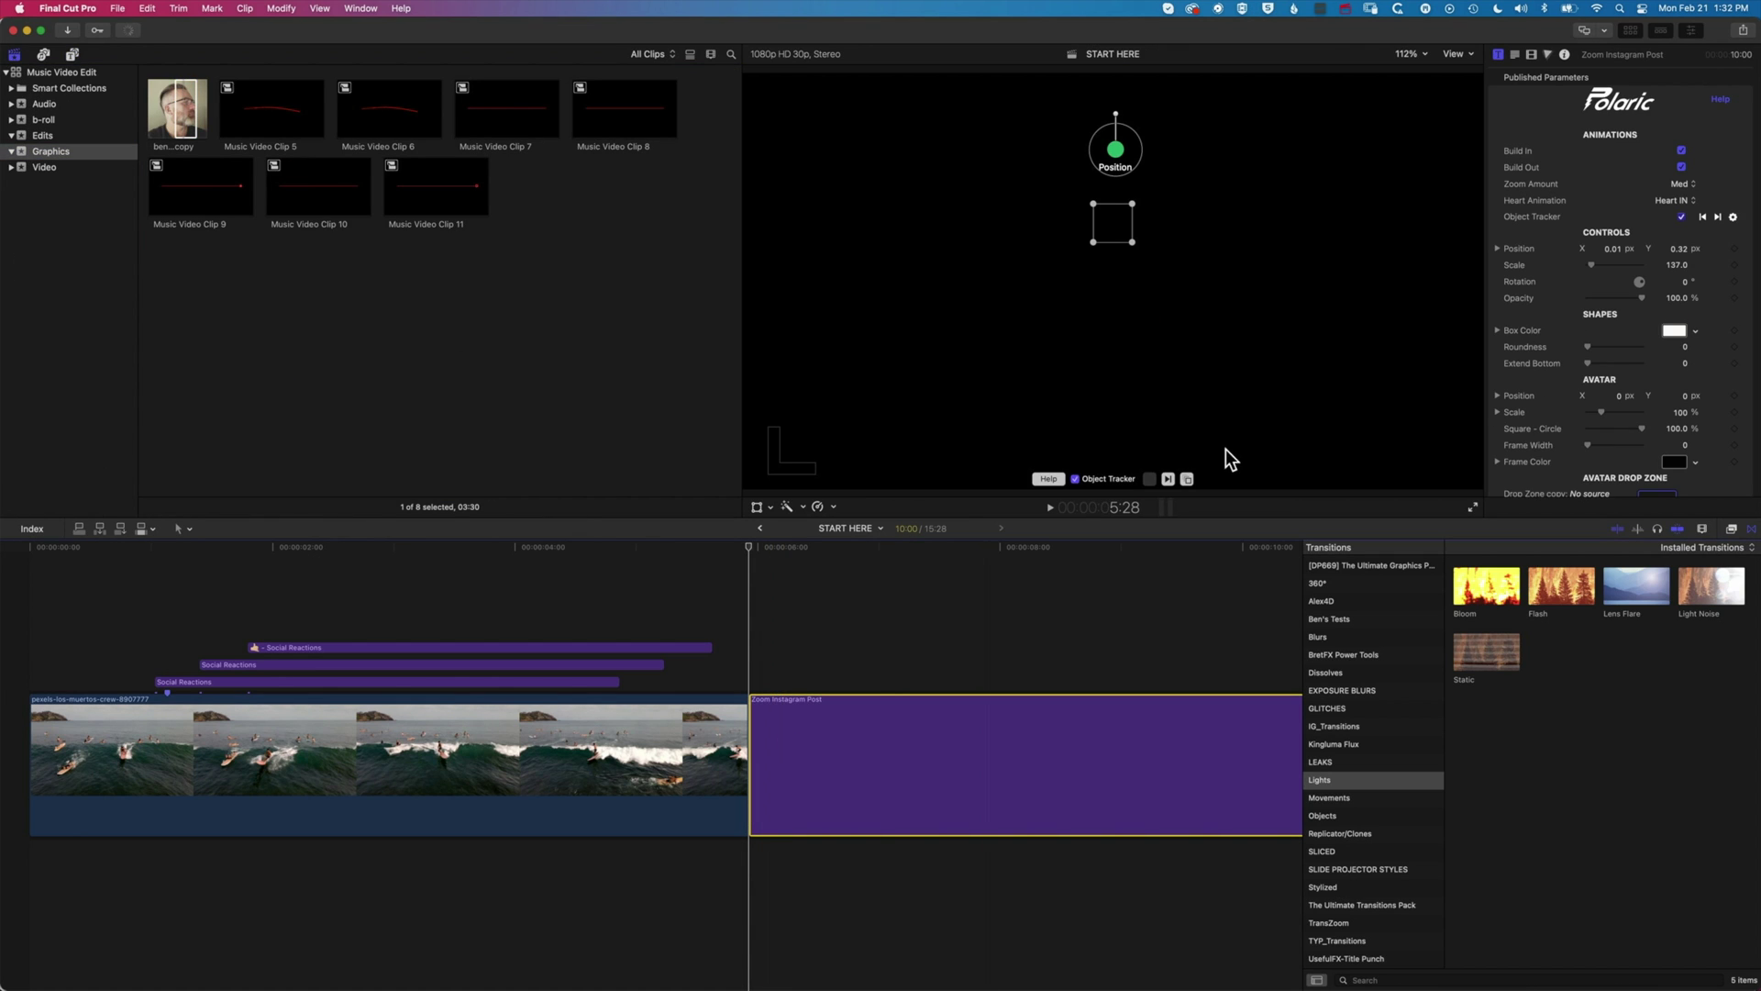
pyautogui.scroll(-5, 1577, 398)
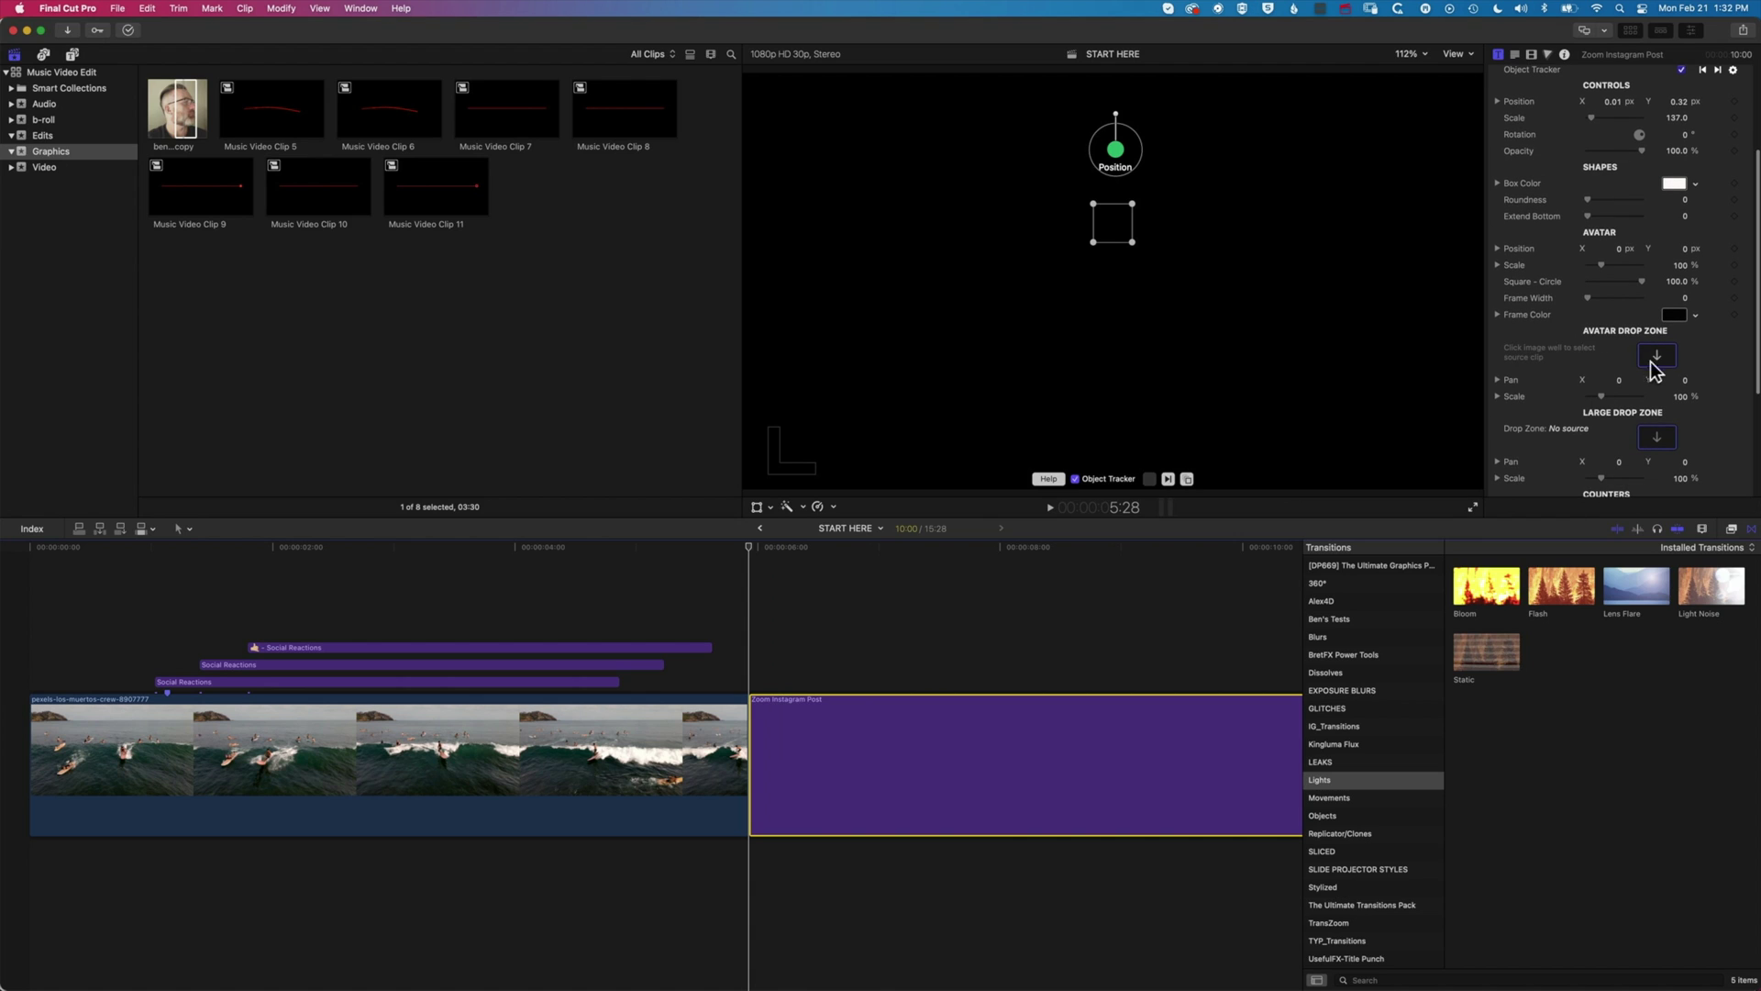
pyautogui.click(1663, 353)
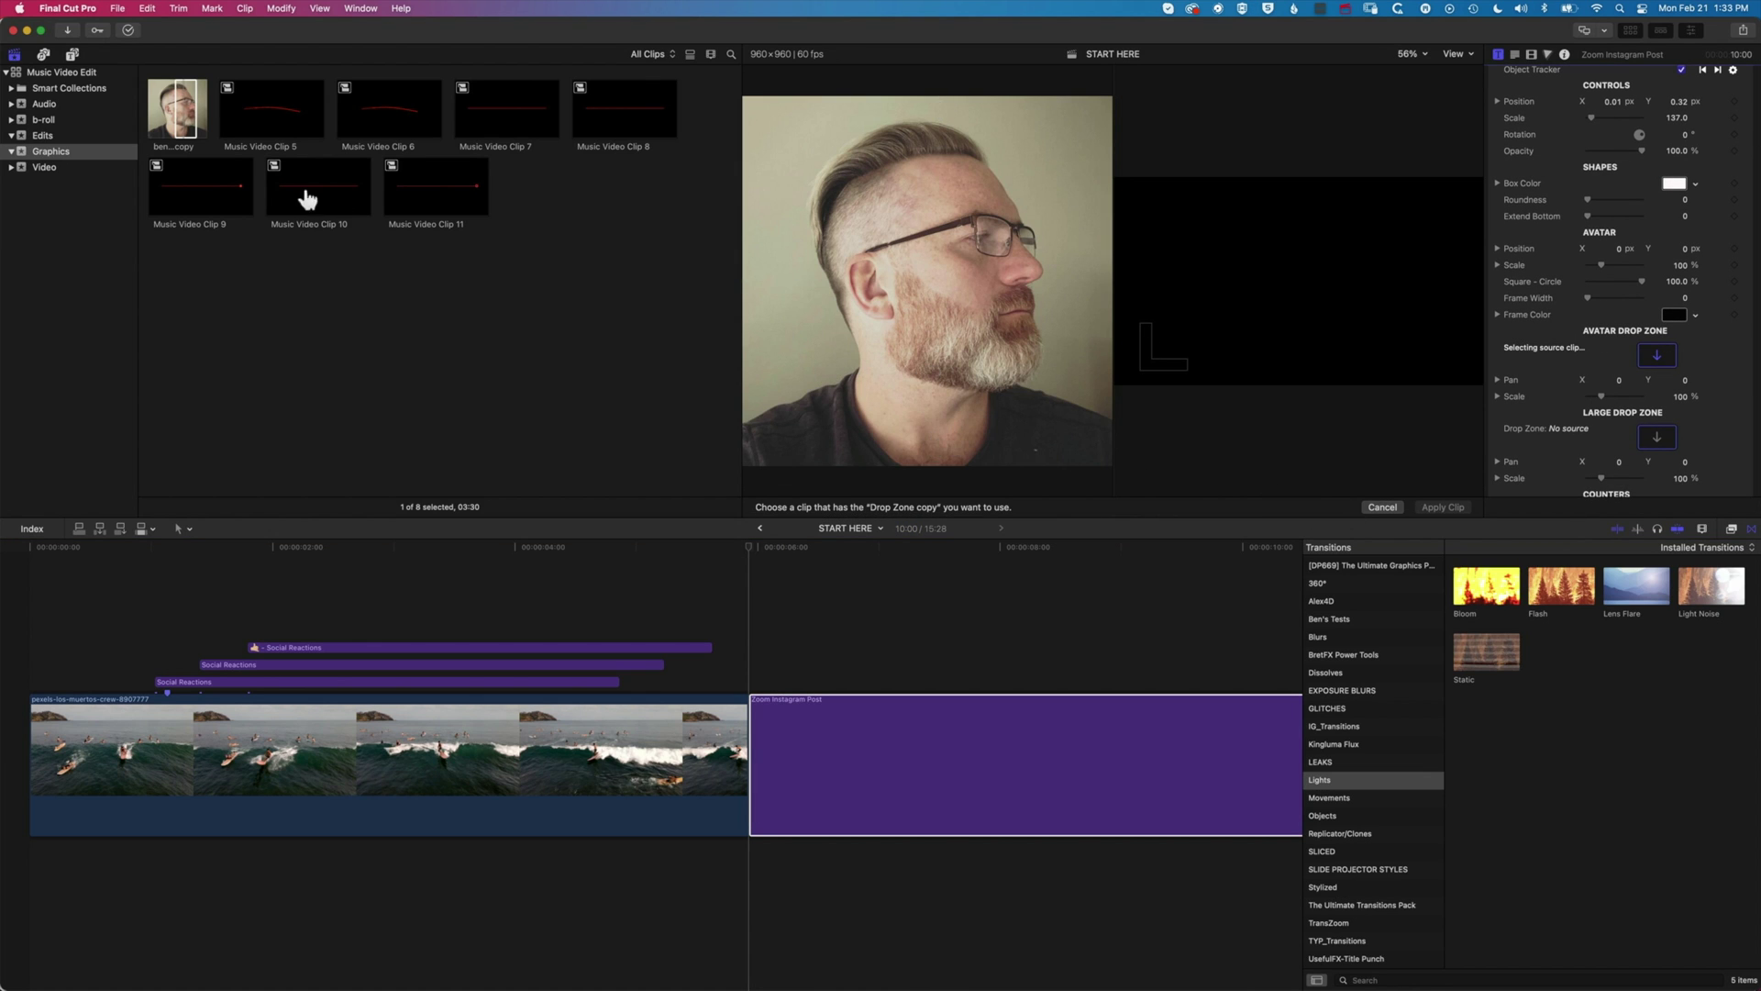
pyautogui.click(184, 104)
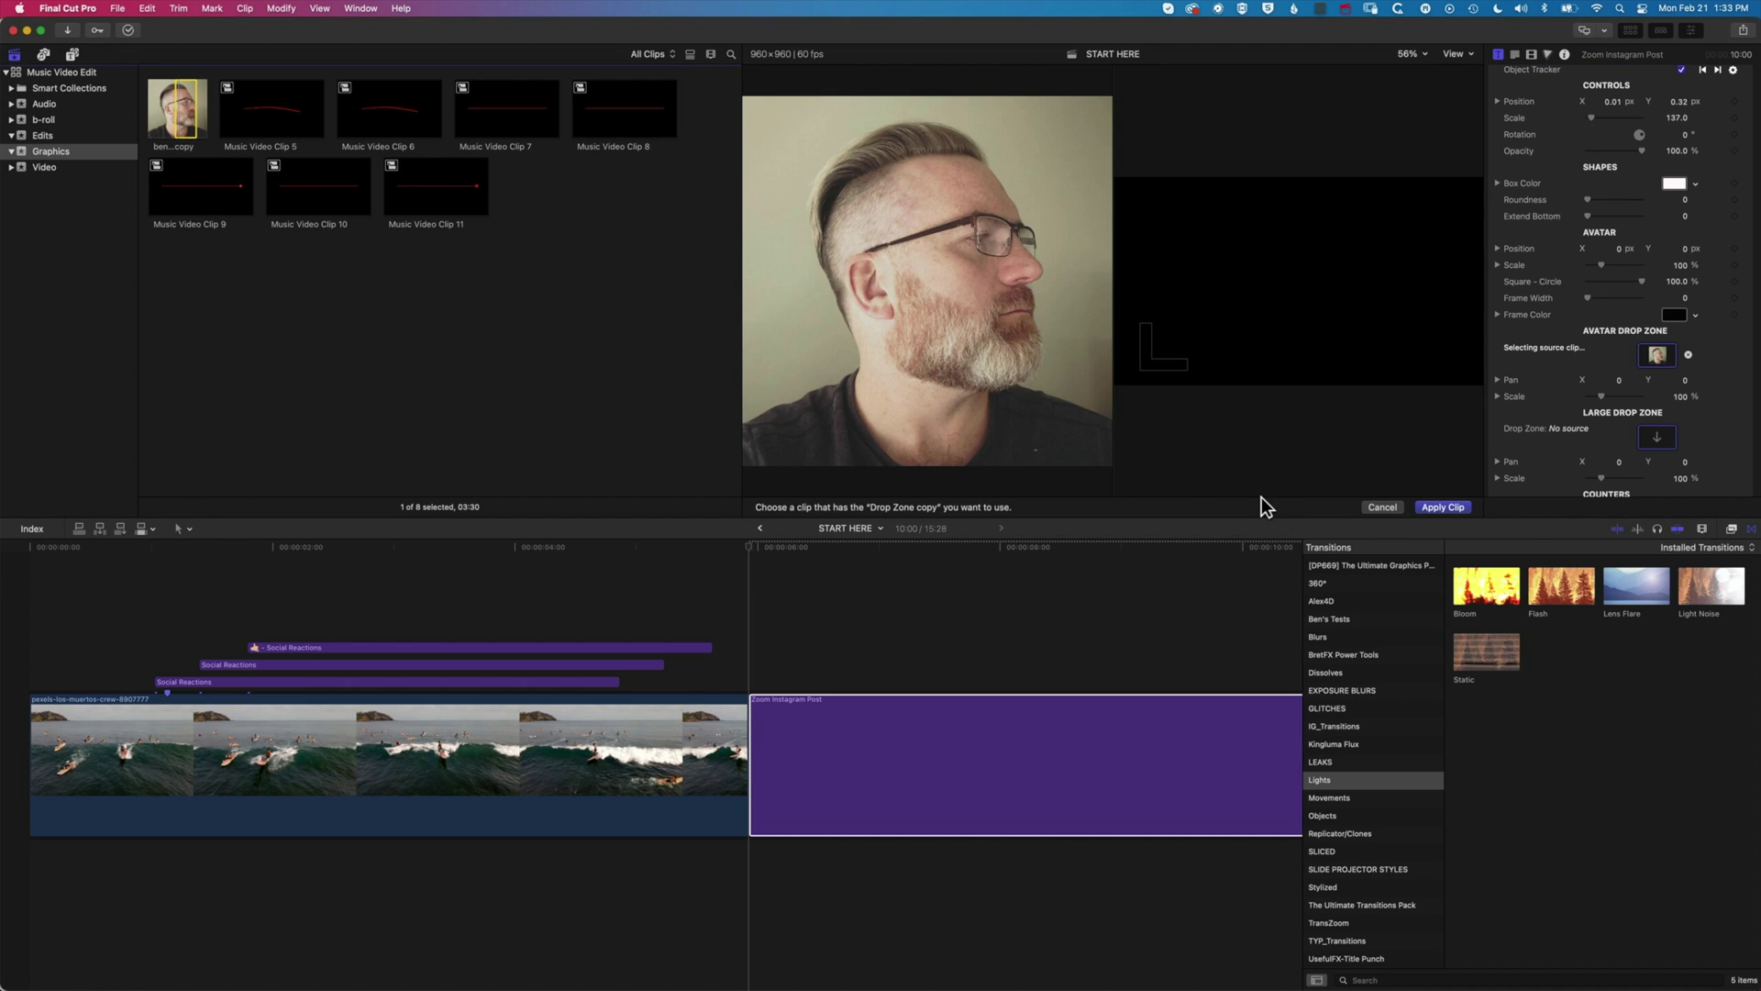
pyautogui.click(1444, 507)
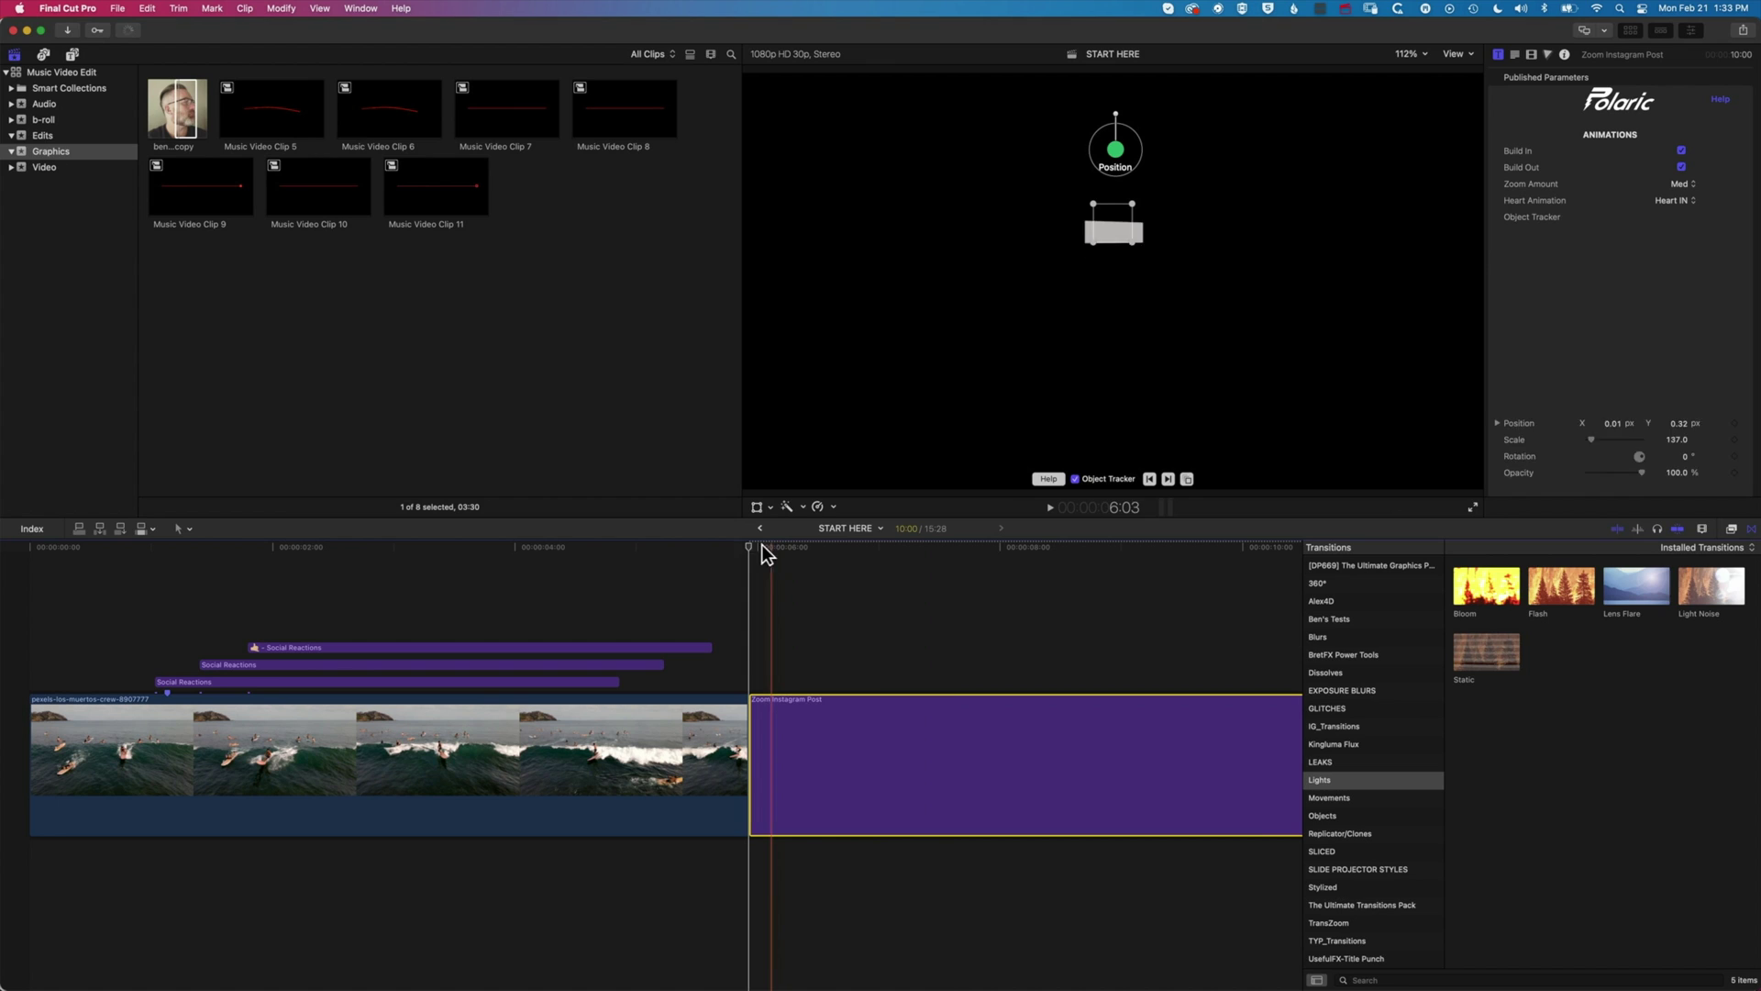
pyautogui.moveTo(763, 545); pyautogui.dragTo(1109, 557)
# Scale the avatar photo to 54% and apply the surf clip to the post's Large Drop Zone
pyautogui.scroll(-5, 1640, 359)
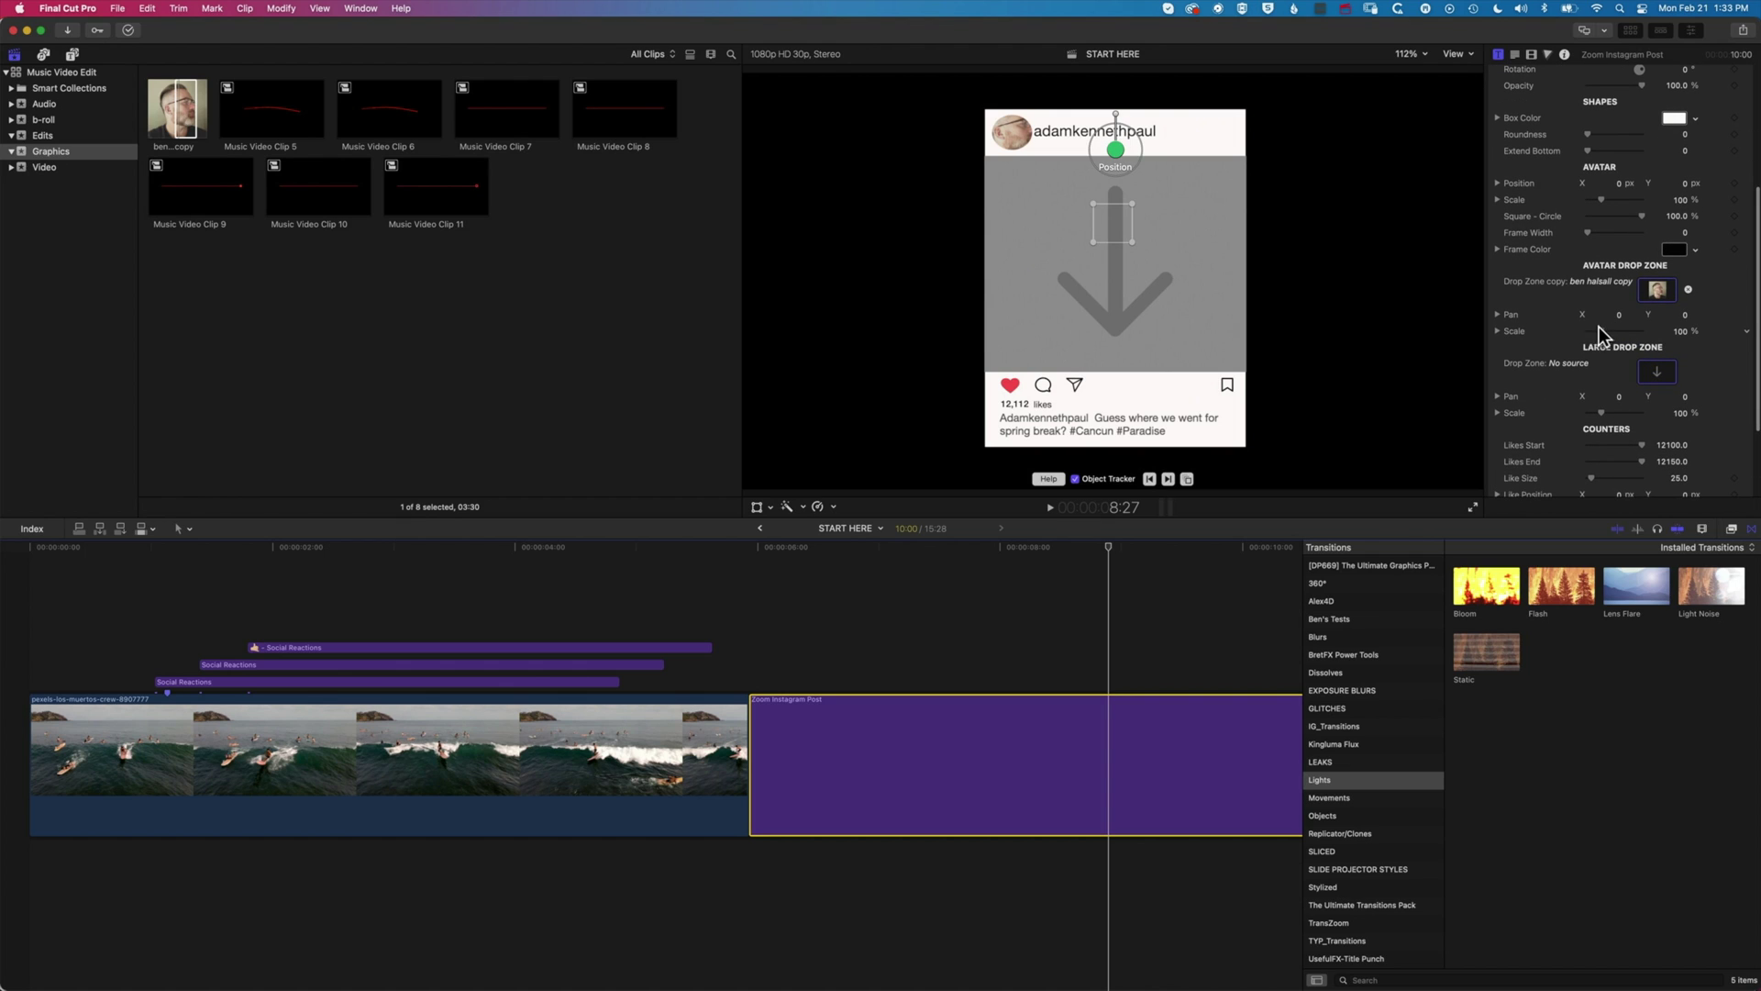
pyautogui.moveTo(1600, 328); pyautogui.dragTo(1592, 330)
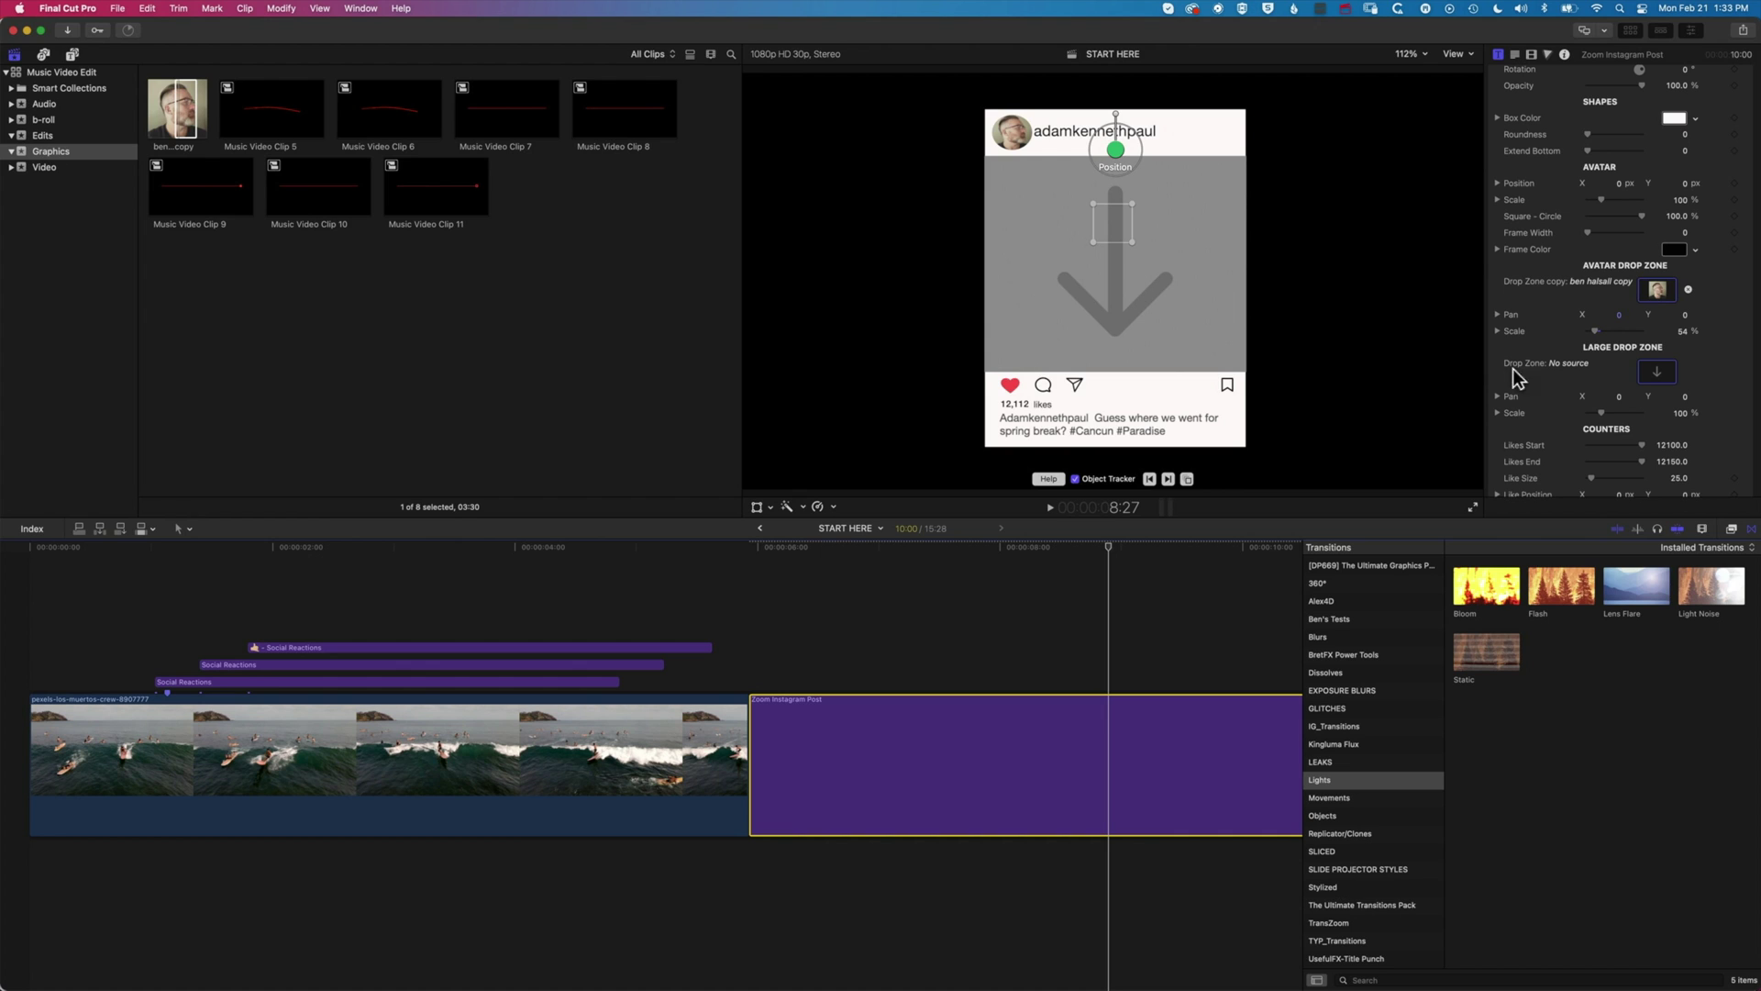
pyautogui.click(1657, 376)
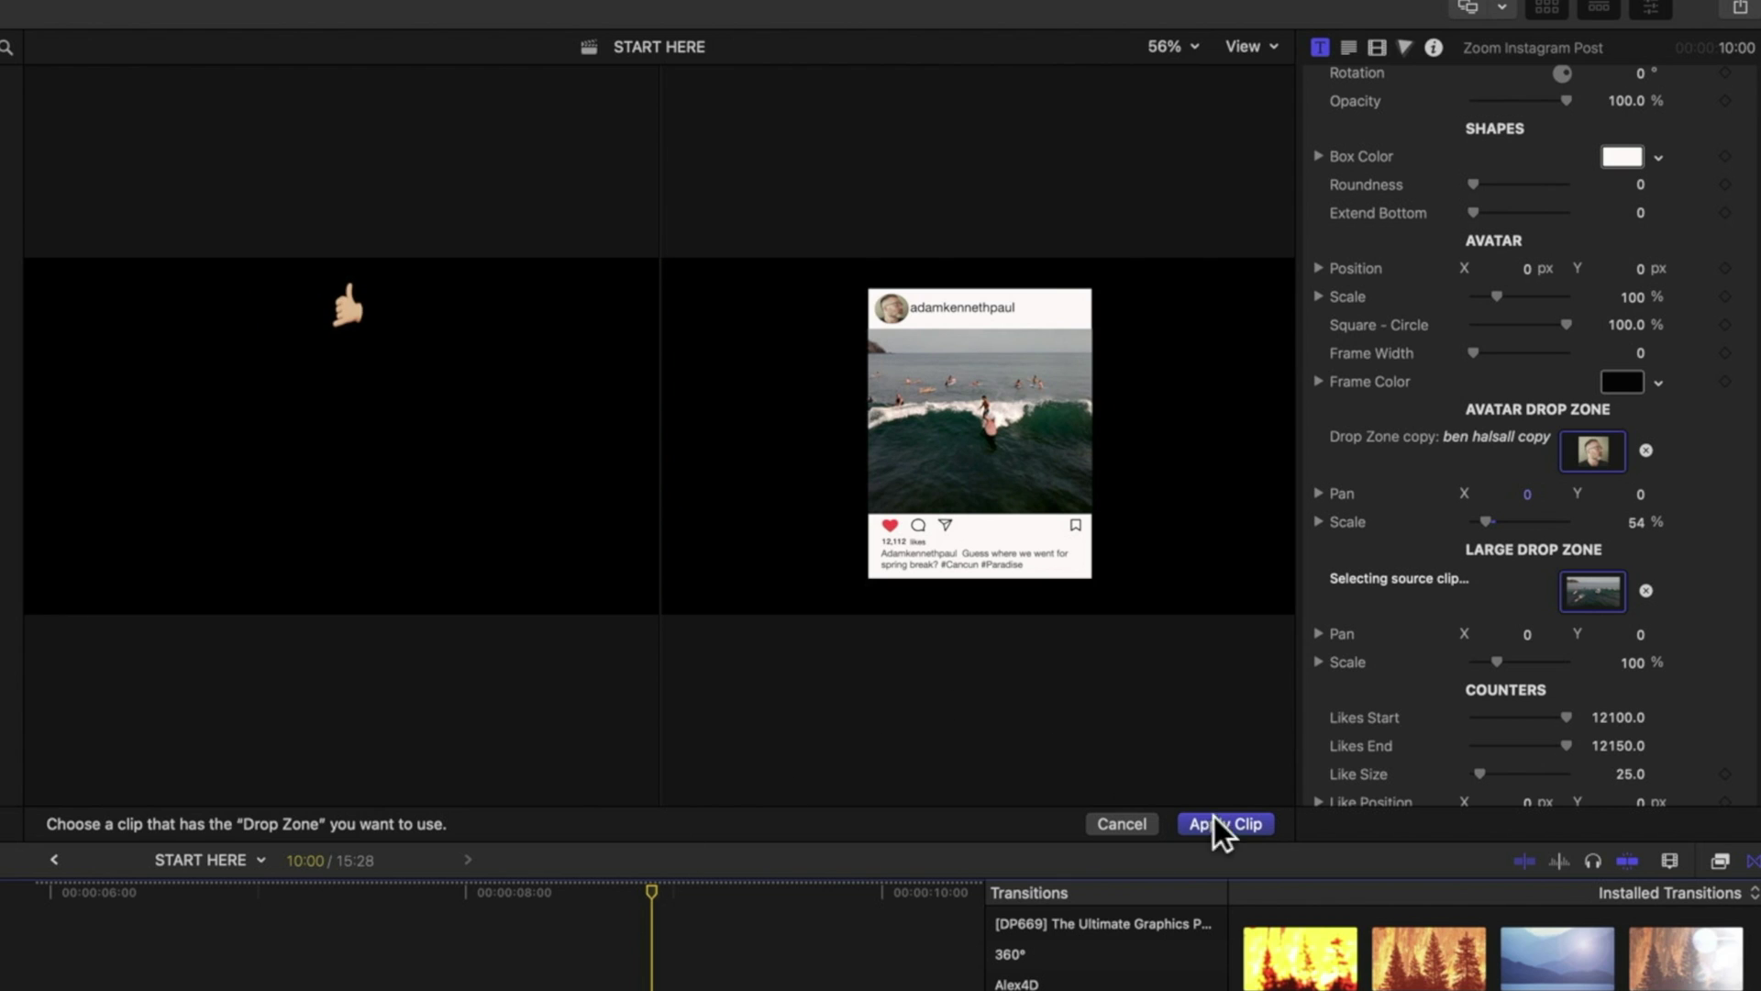
pyautogui.click(1226, 823)
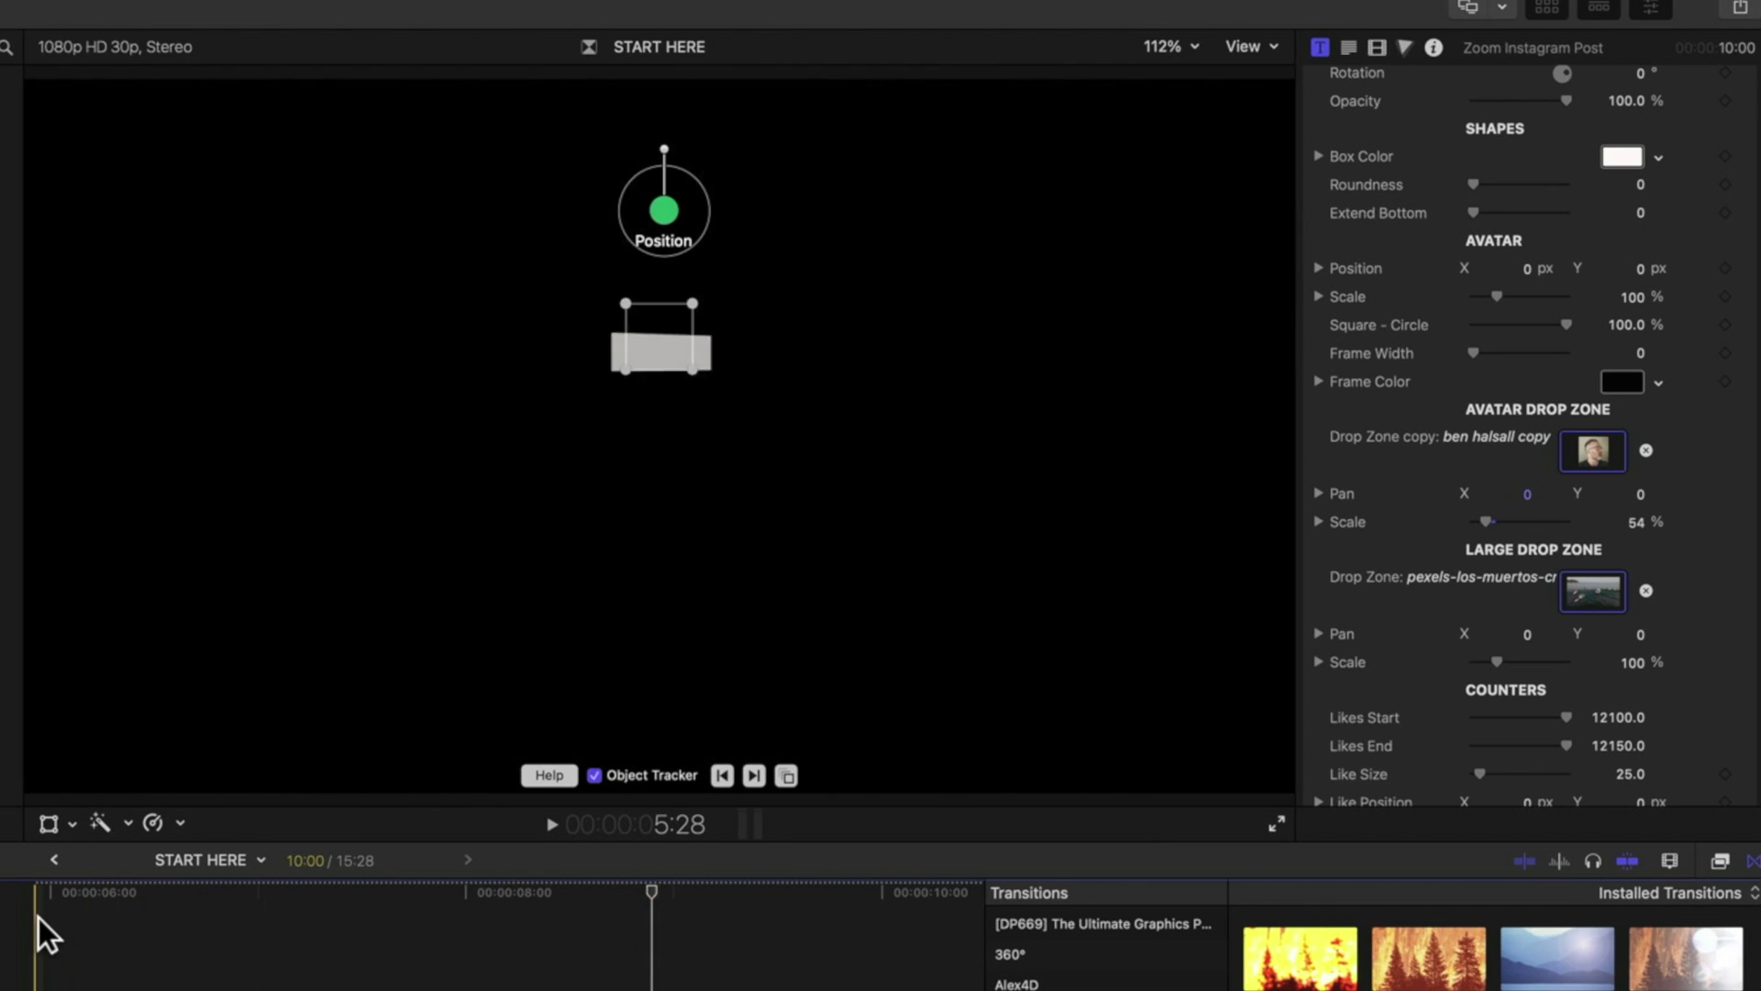
# Trim 3:10 off the Zoom Instagram Post's end, leaving it 6:20, then replay from the surf clip
pyautogui.press('space')
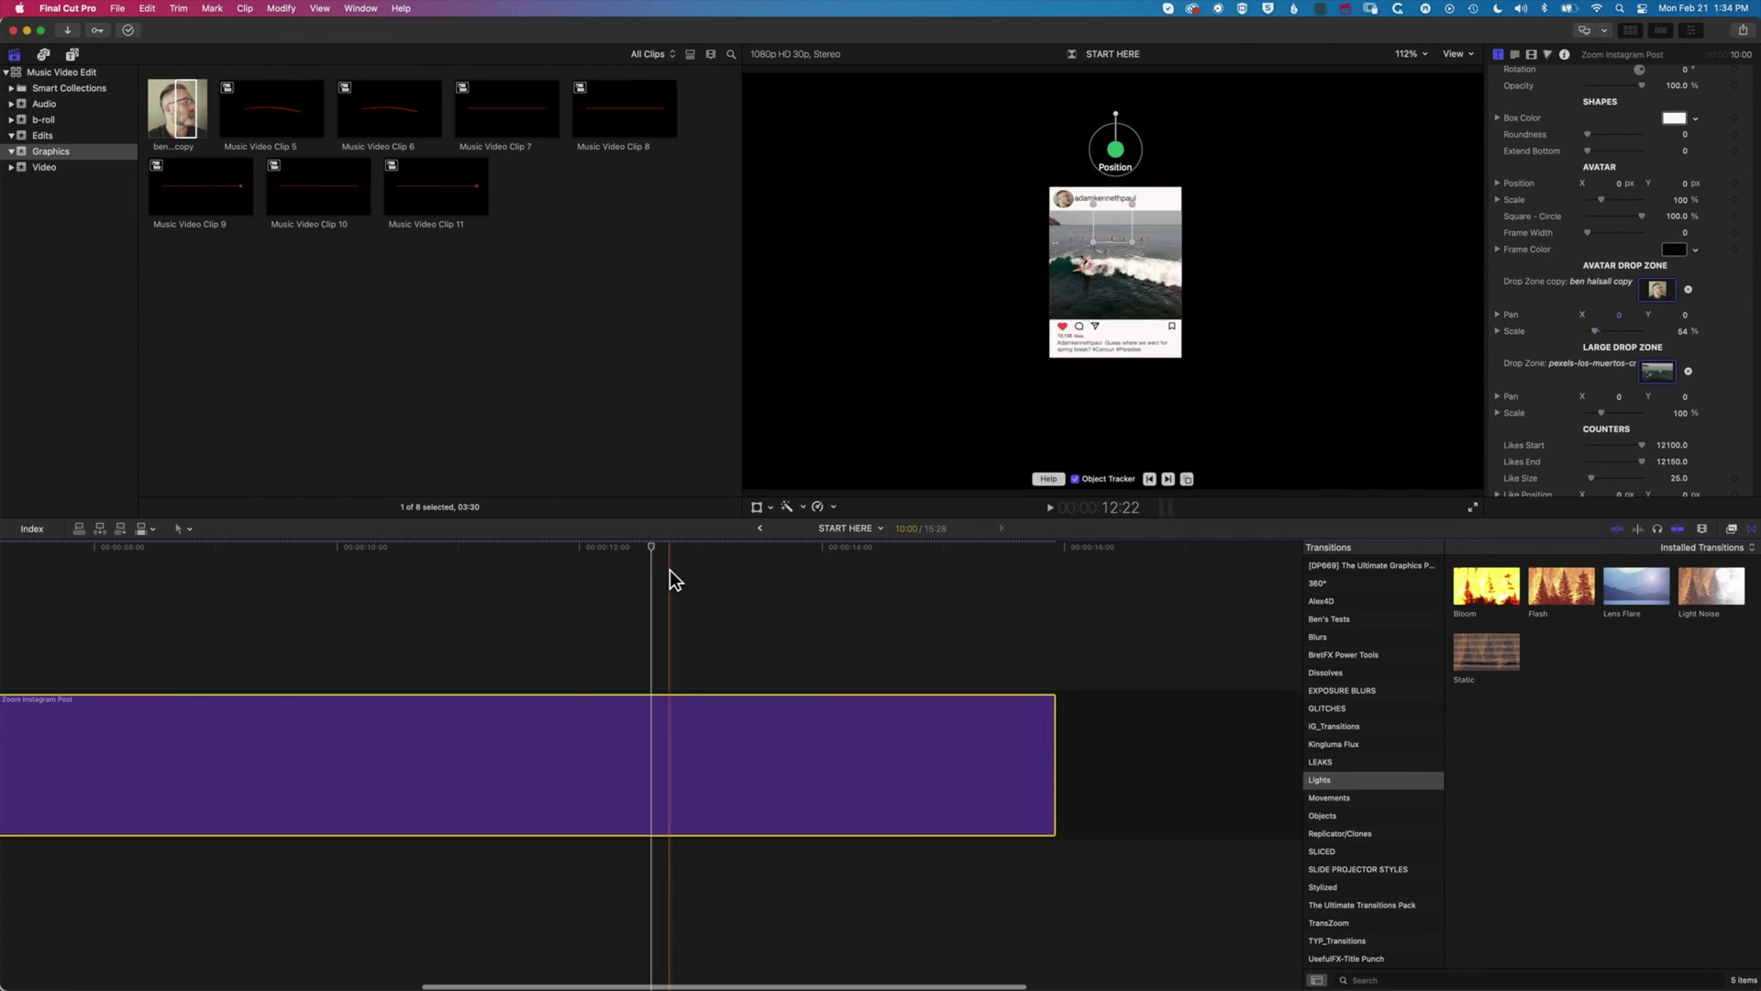
pyautogui.moveTo(1053, 740); pyautogui.dragTo(649, 703)
pyautogui.hscroll(-6, 346, 711)
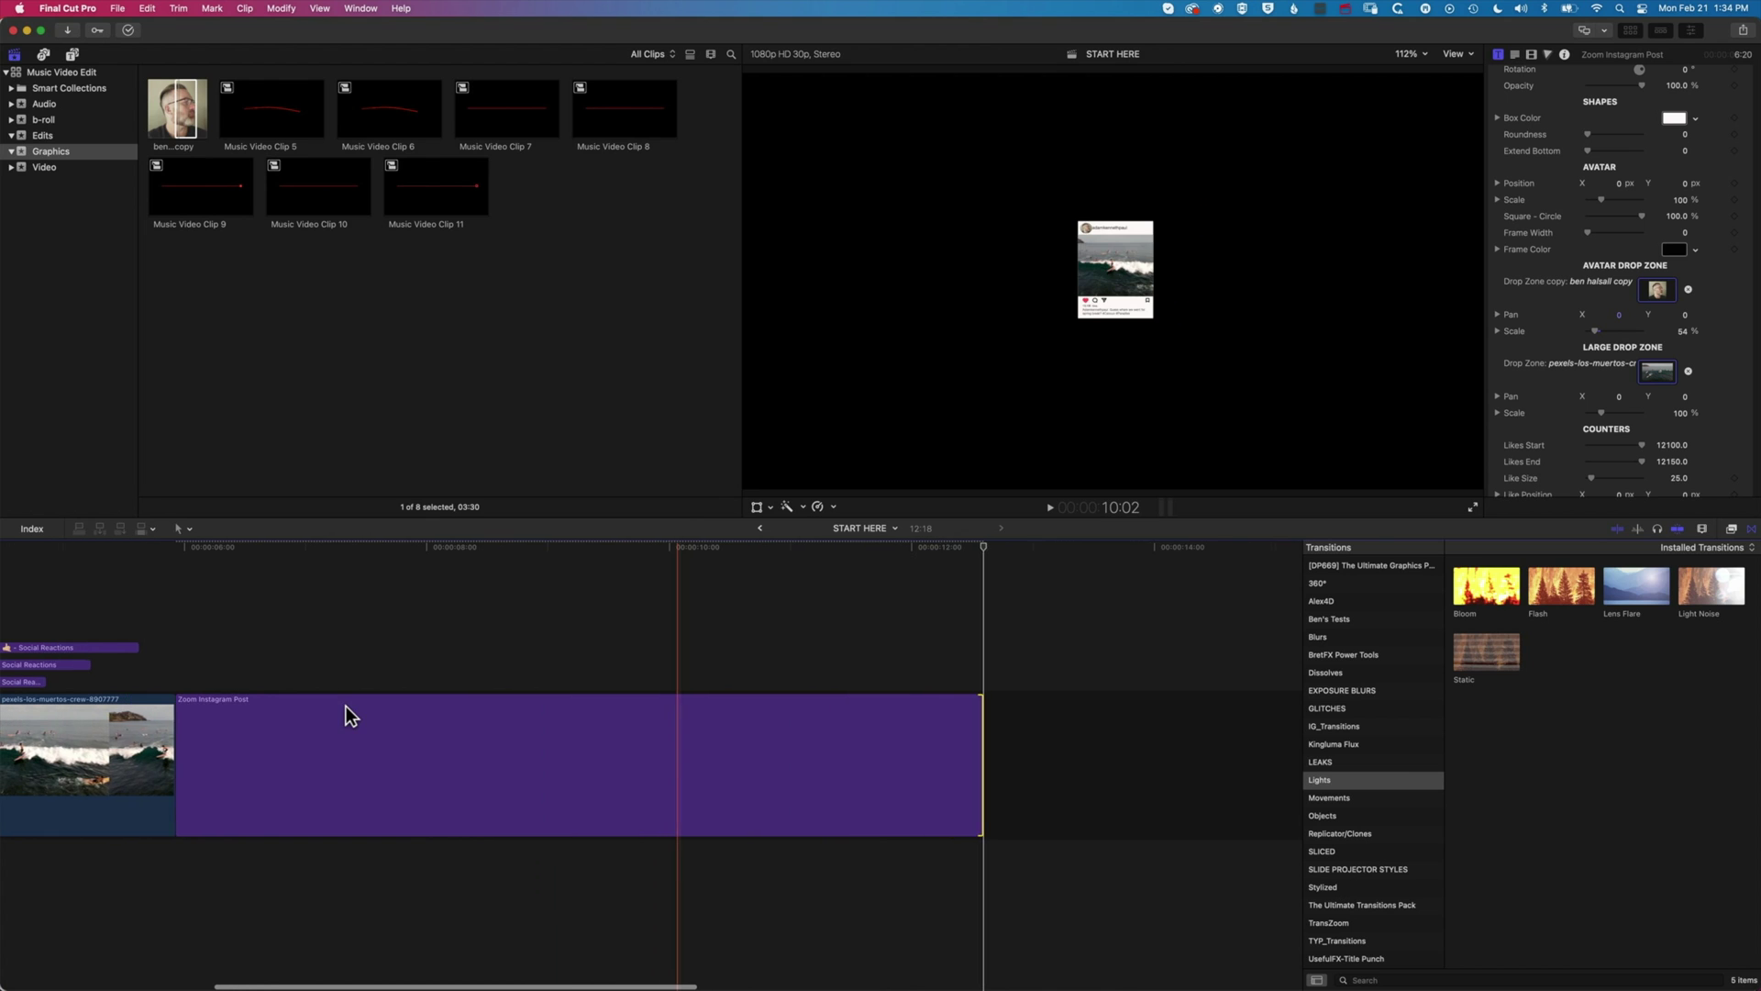
pyautogui.click(151, 575)
pyautogui.press('space')
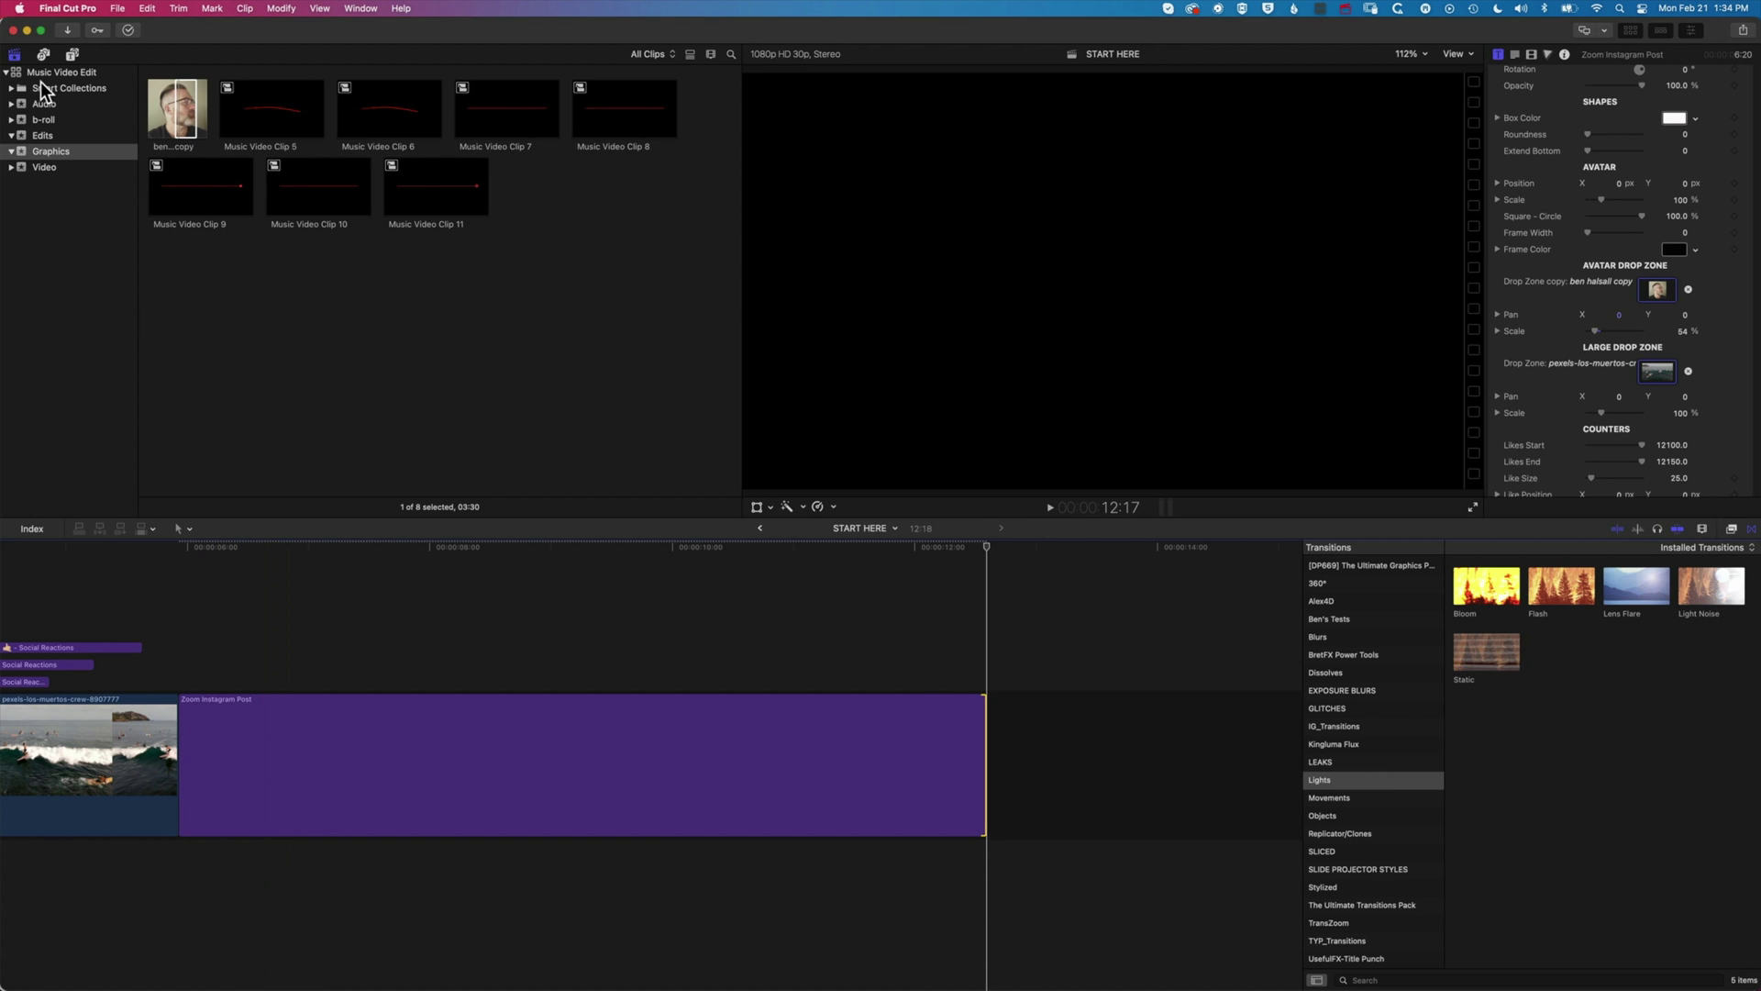
# Add a Custom solid from Generators > Solids to the storyline right after the surf clip
pyautogui.click(73, 53)
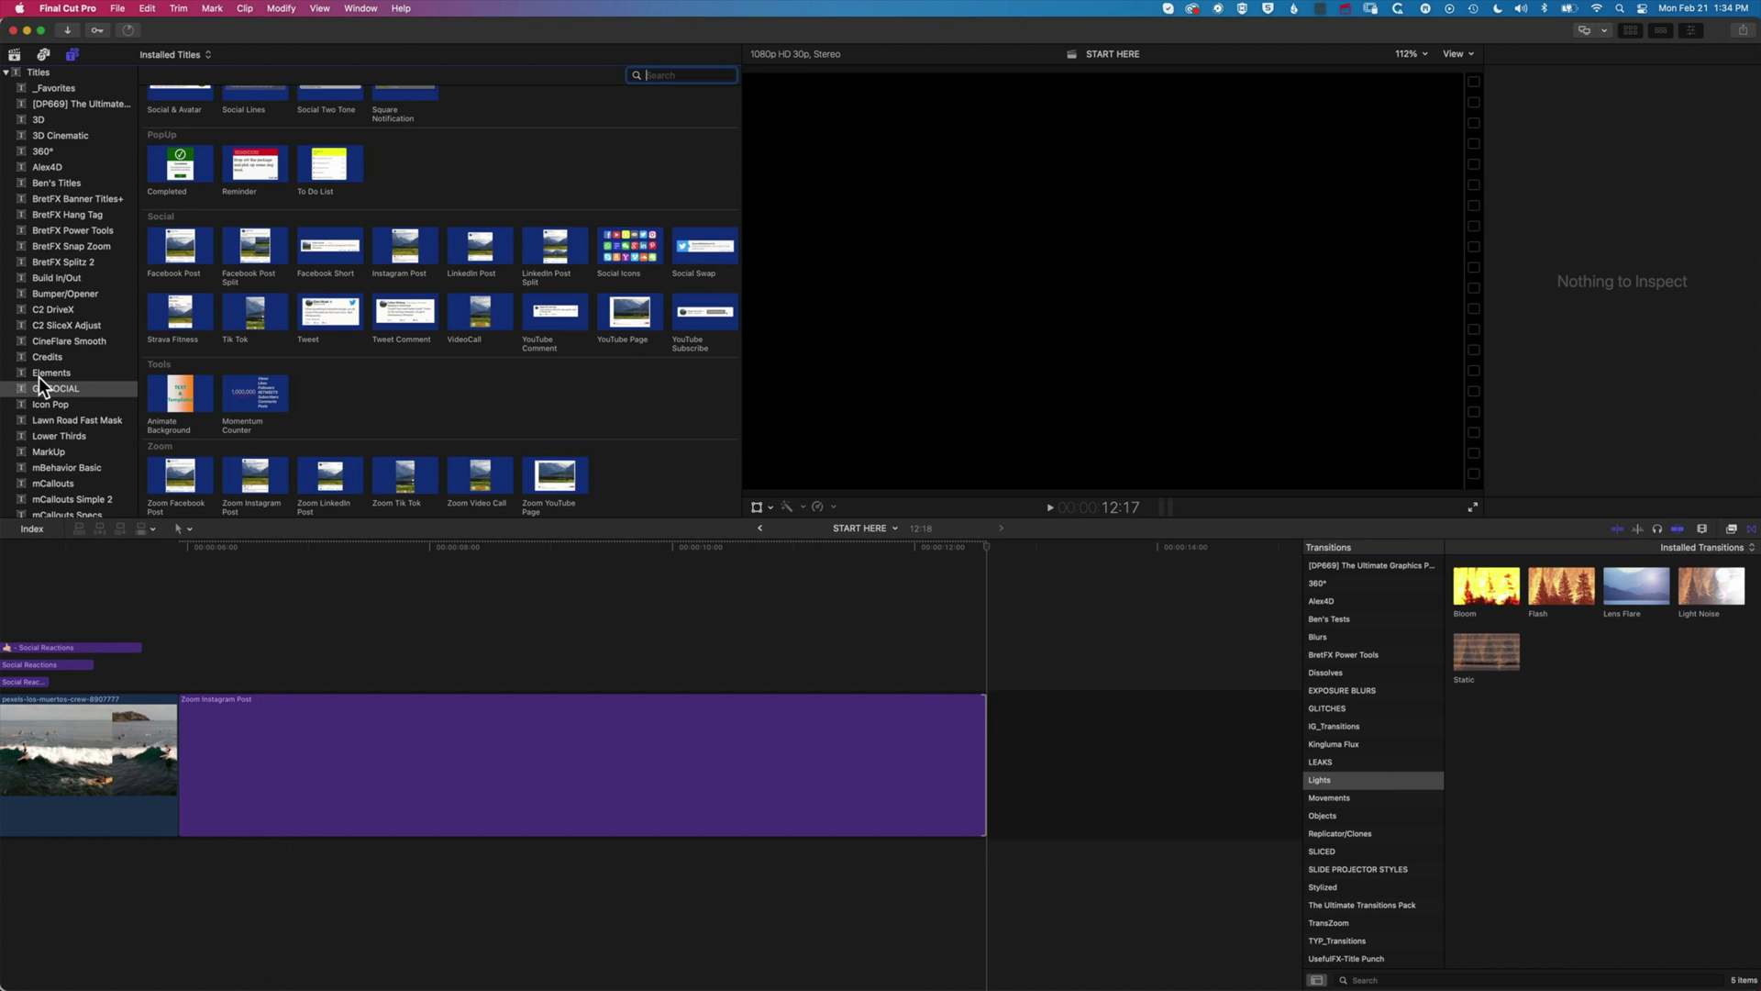
pyautogui.scroll(-5, 38, 376)
pyautogui.scroll(-5, 39, 377)
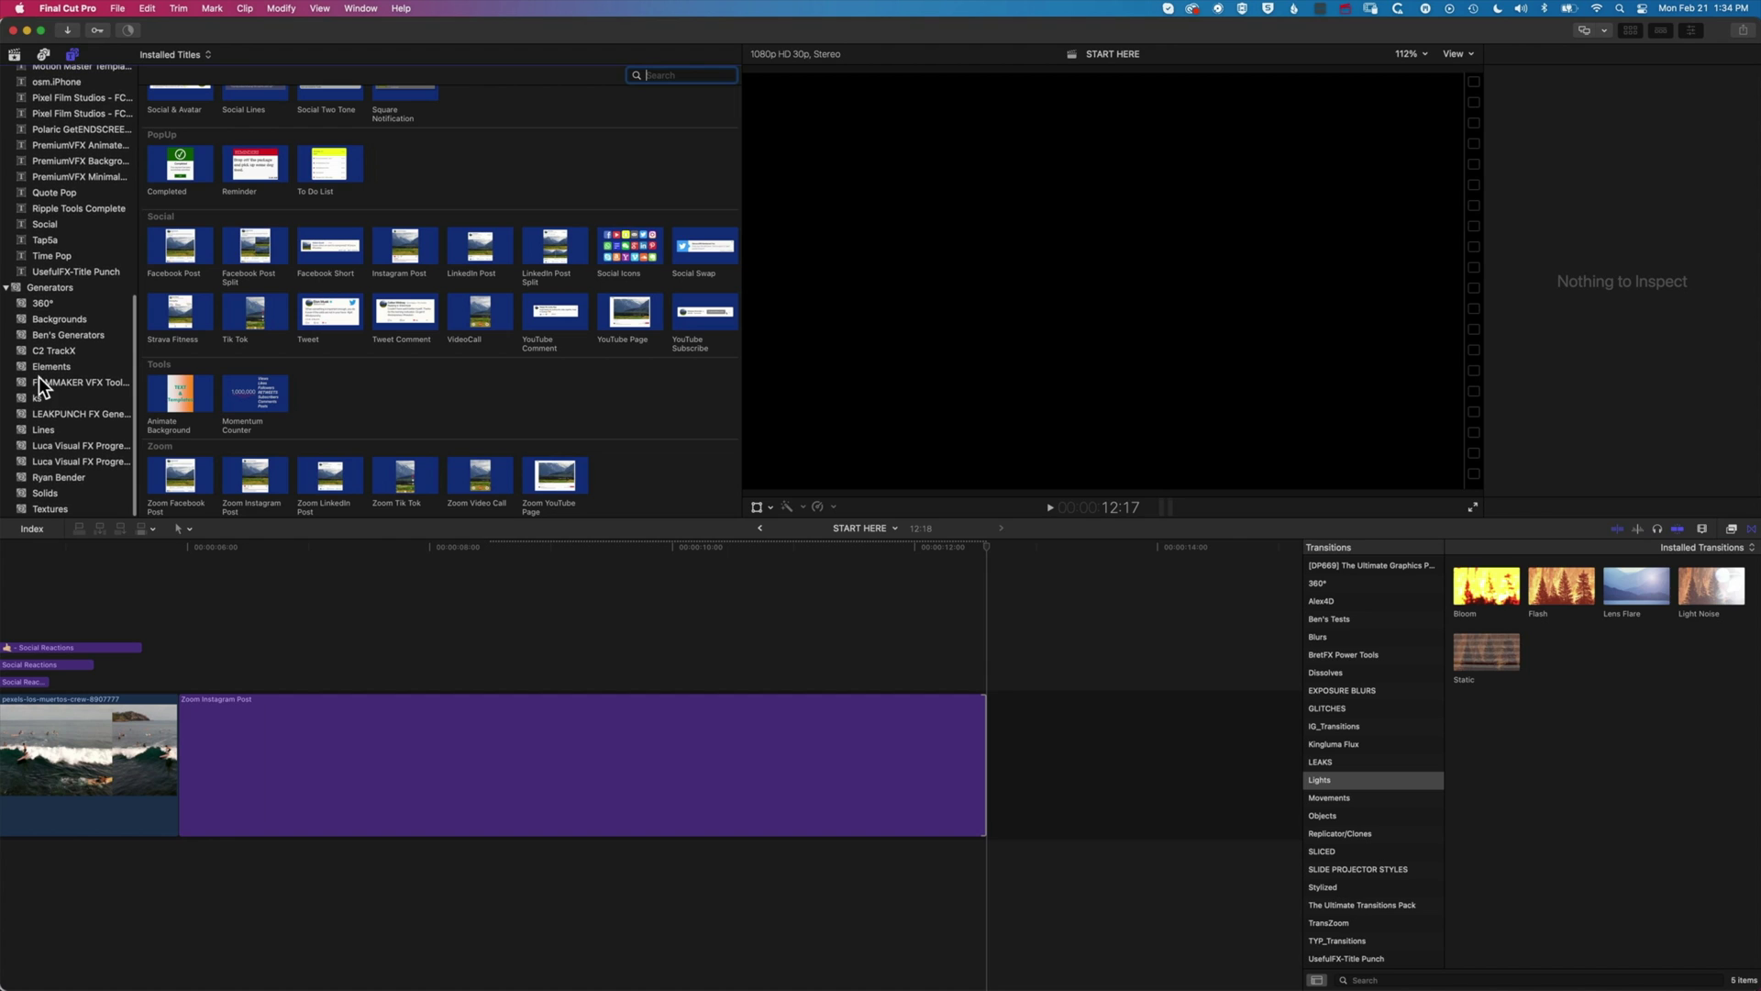
pyautogui.click(49, 493)
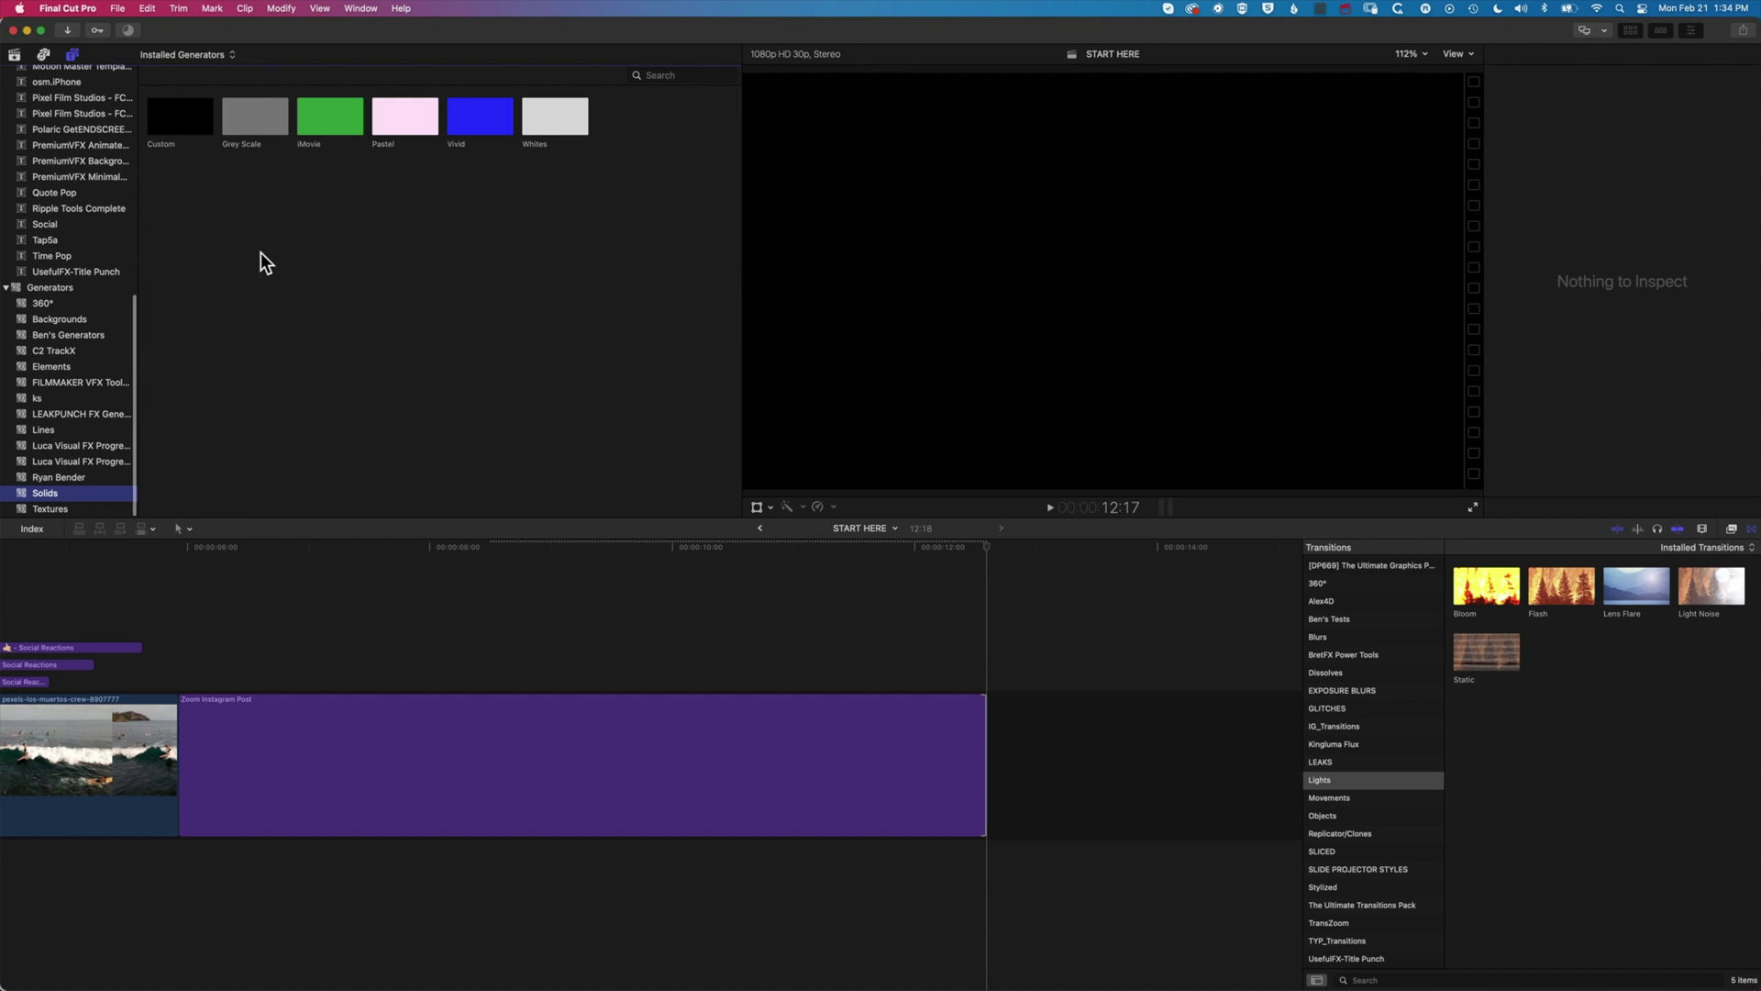
pyautogui.click(178, 119)
pyautogui.moveTo(178, 120); pyautogui.dragTo(174, 741)
pyautogui.moveTo(174, 743); pyautogui.dragTo(173, 741)
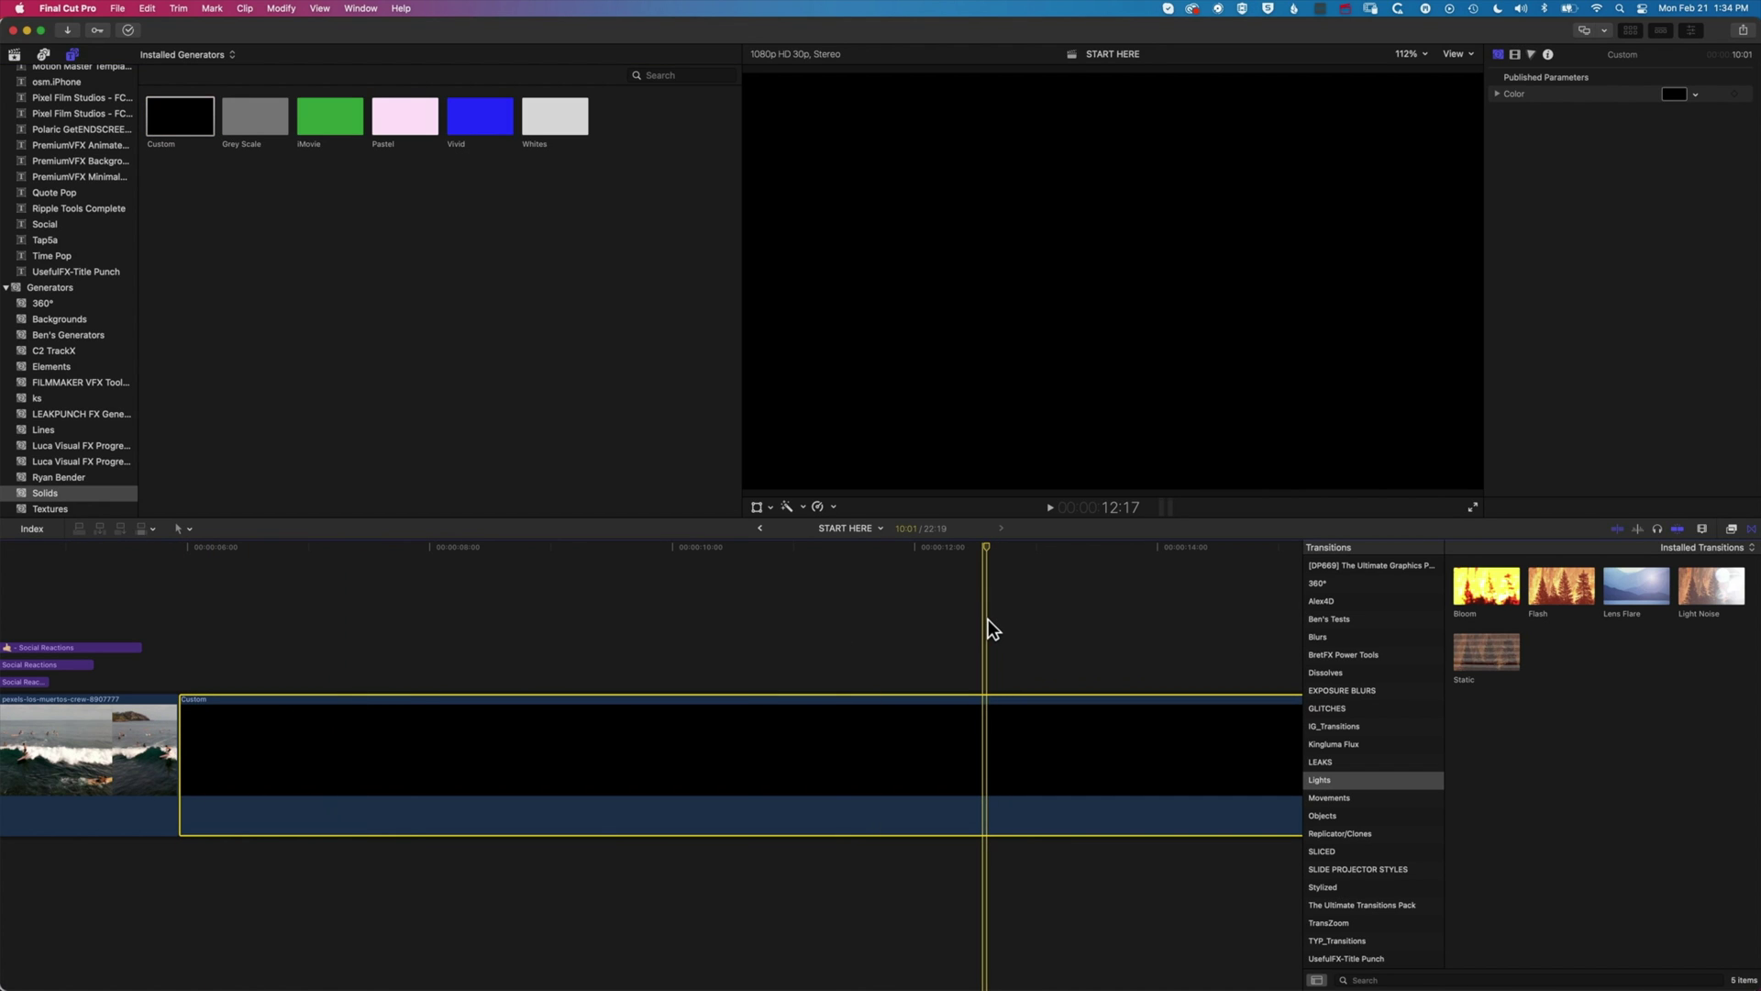
pyautogui.press('super+v')
# Move the Zoom Instagram Post into a connected lane above the Custom solid
pyautogui.click(1052, 746)
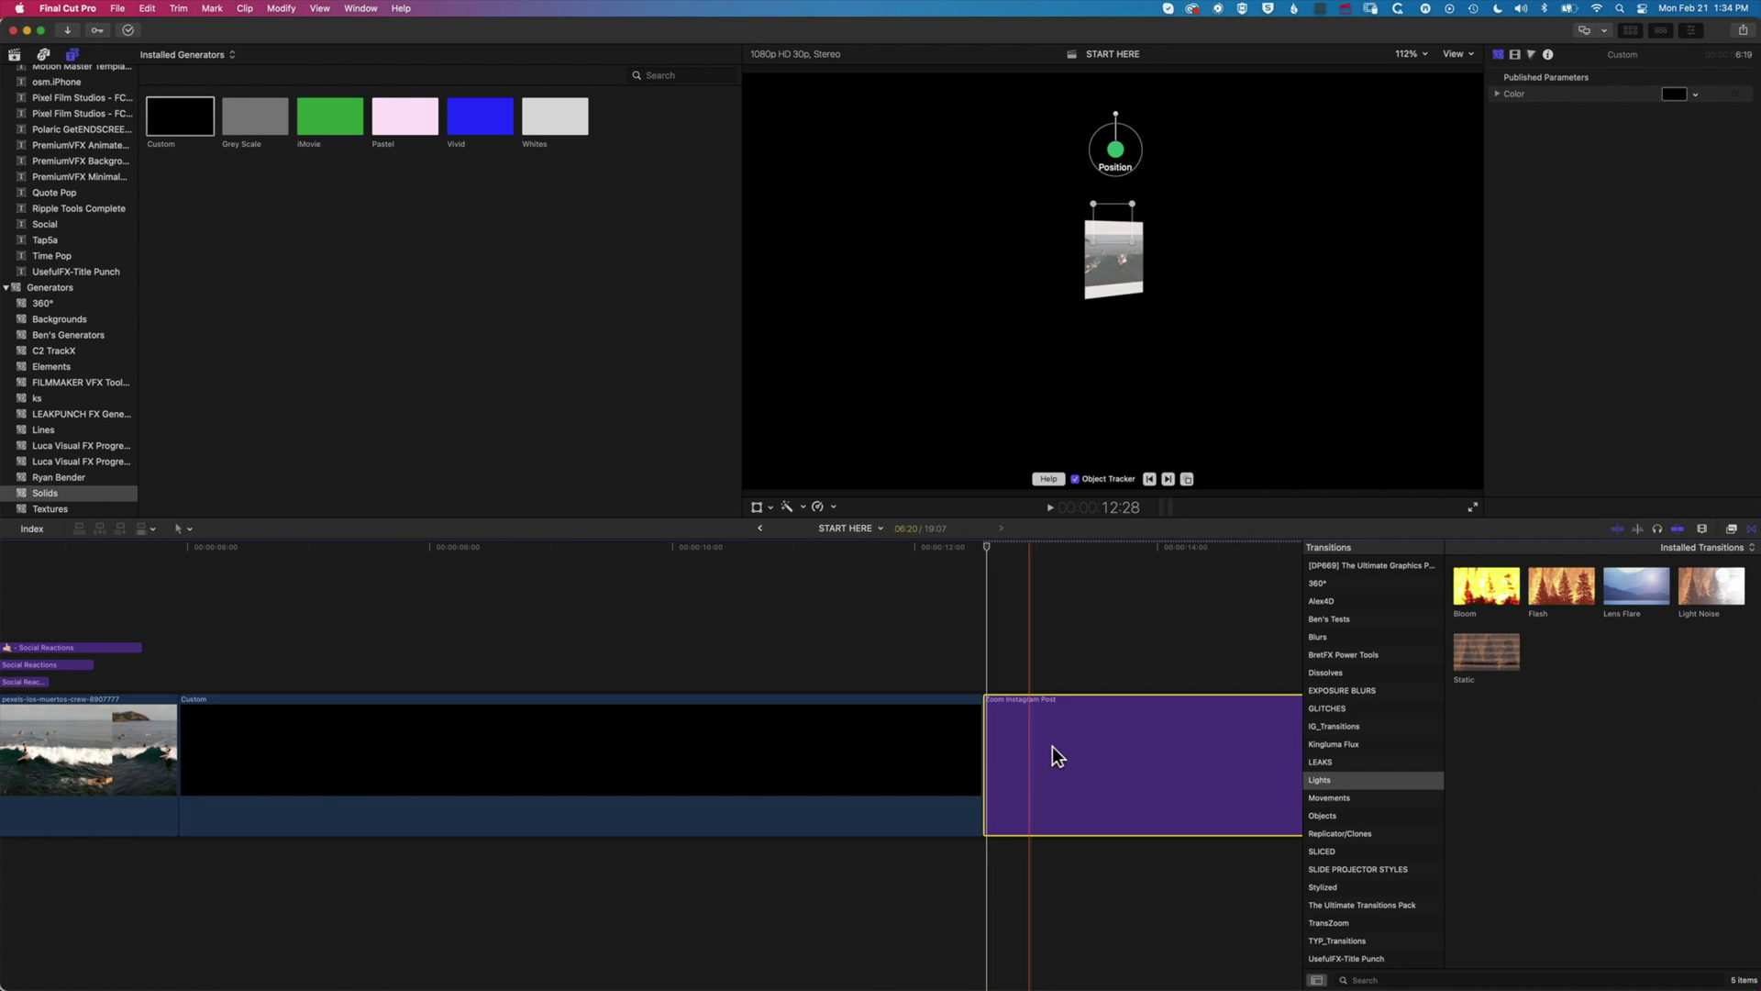
pyautogui.moveTo(1054, 746); pyautogui.dragTo(265, 625)
pyautogui.moveTo(979, 732); pyautogui.dragTo(979, 732)
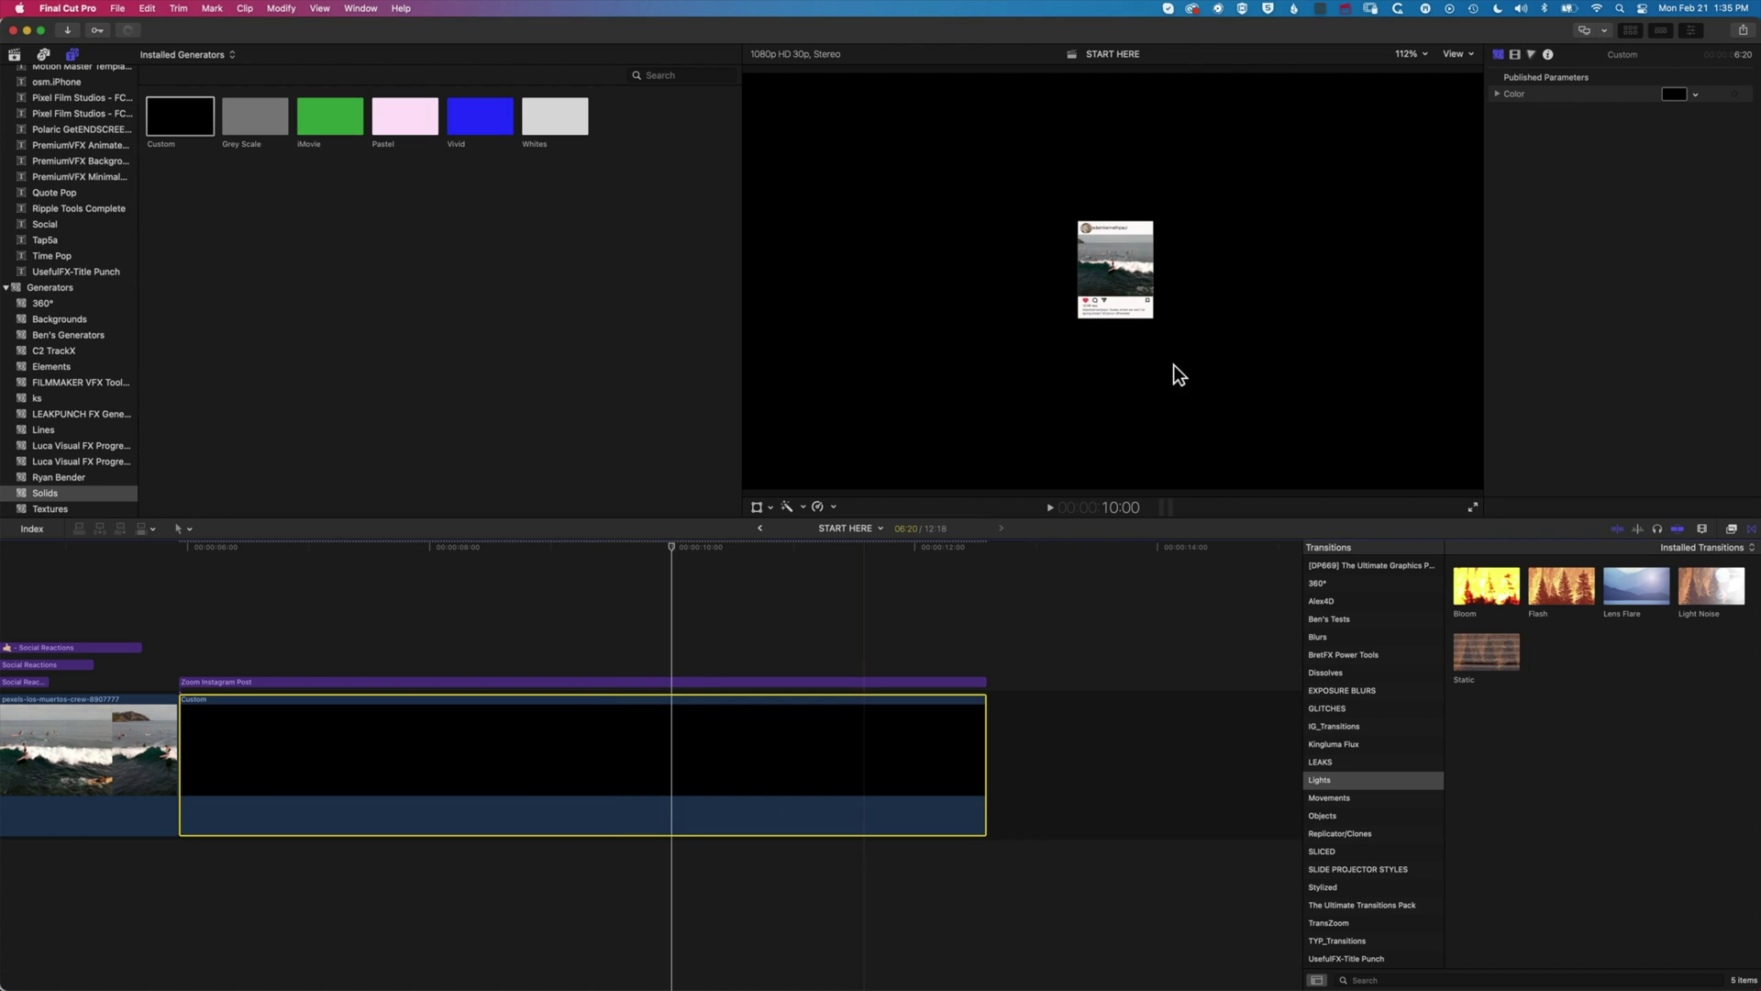
# Change the Custom solid's colour from black to orange and play back the edit
pyautogui.click(1671, 95)
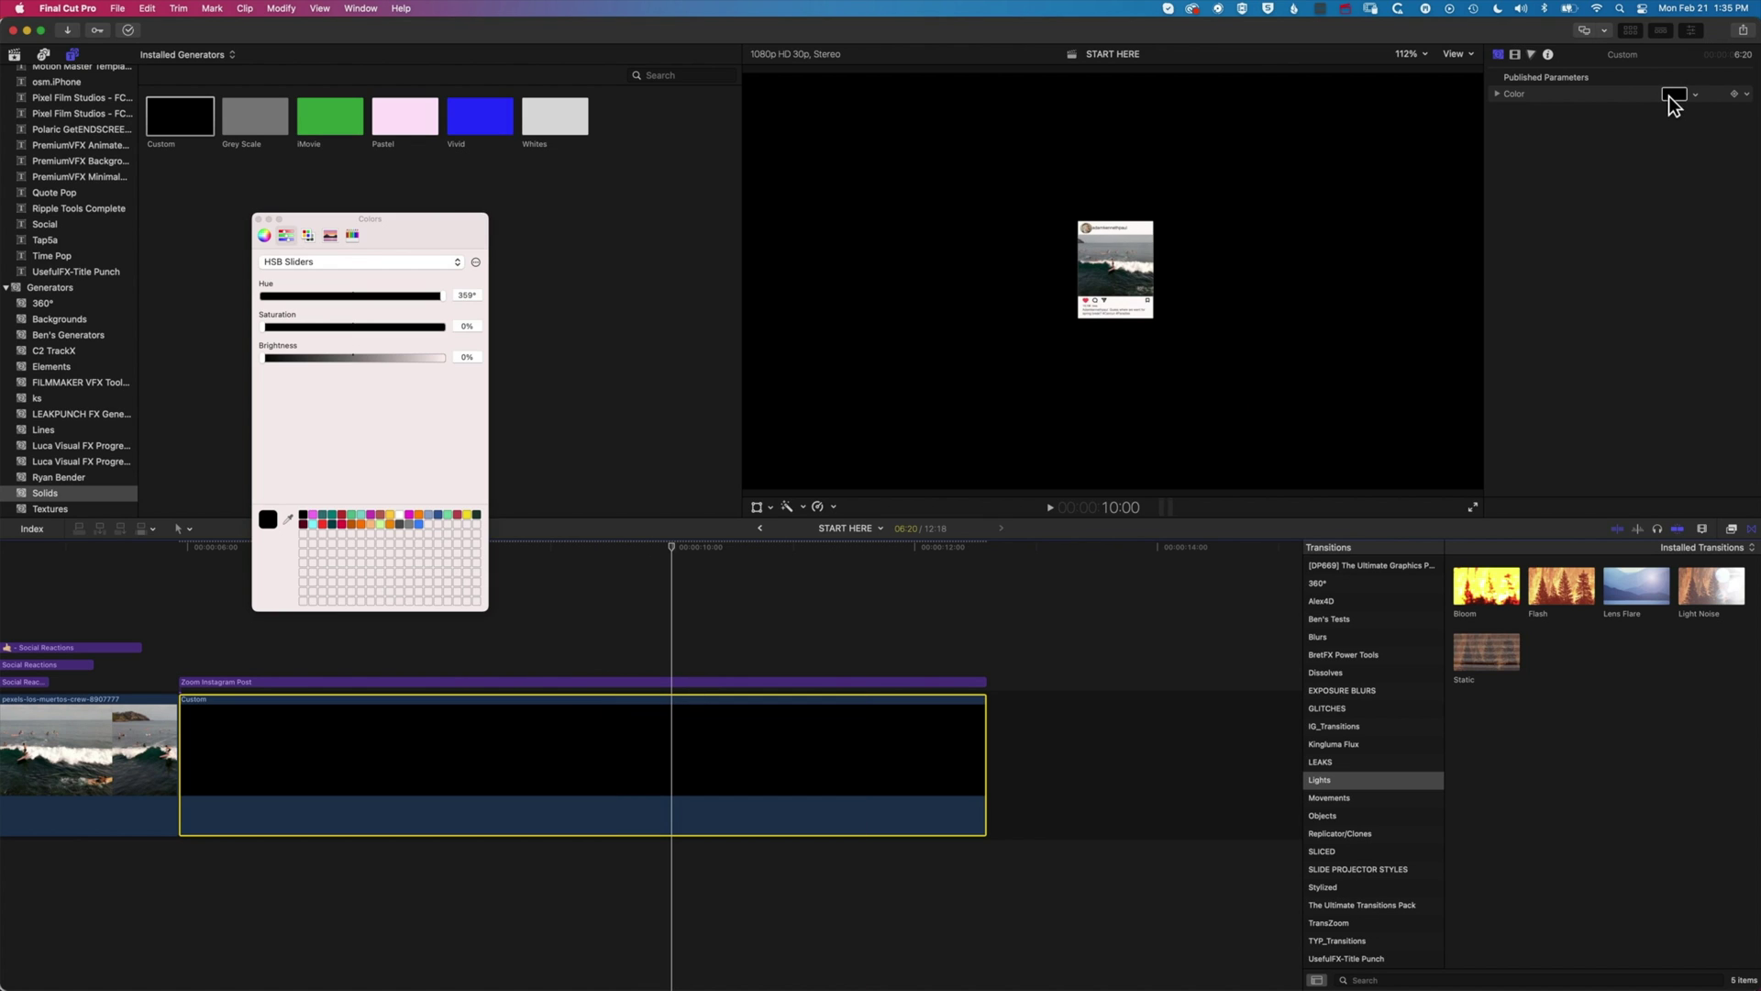
pyautogui.click(360, 524)
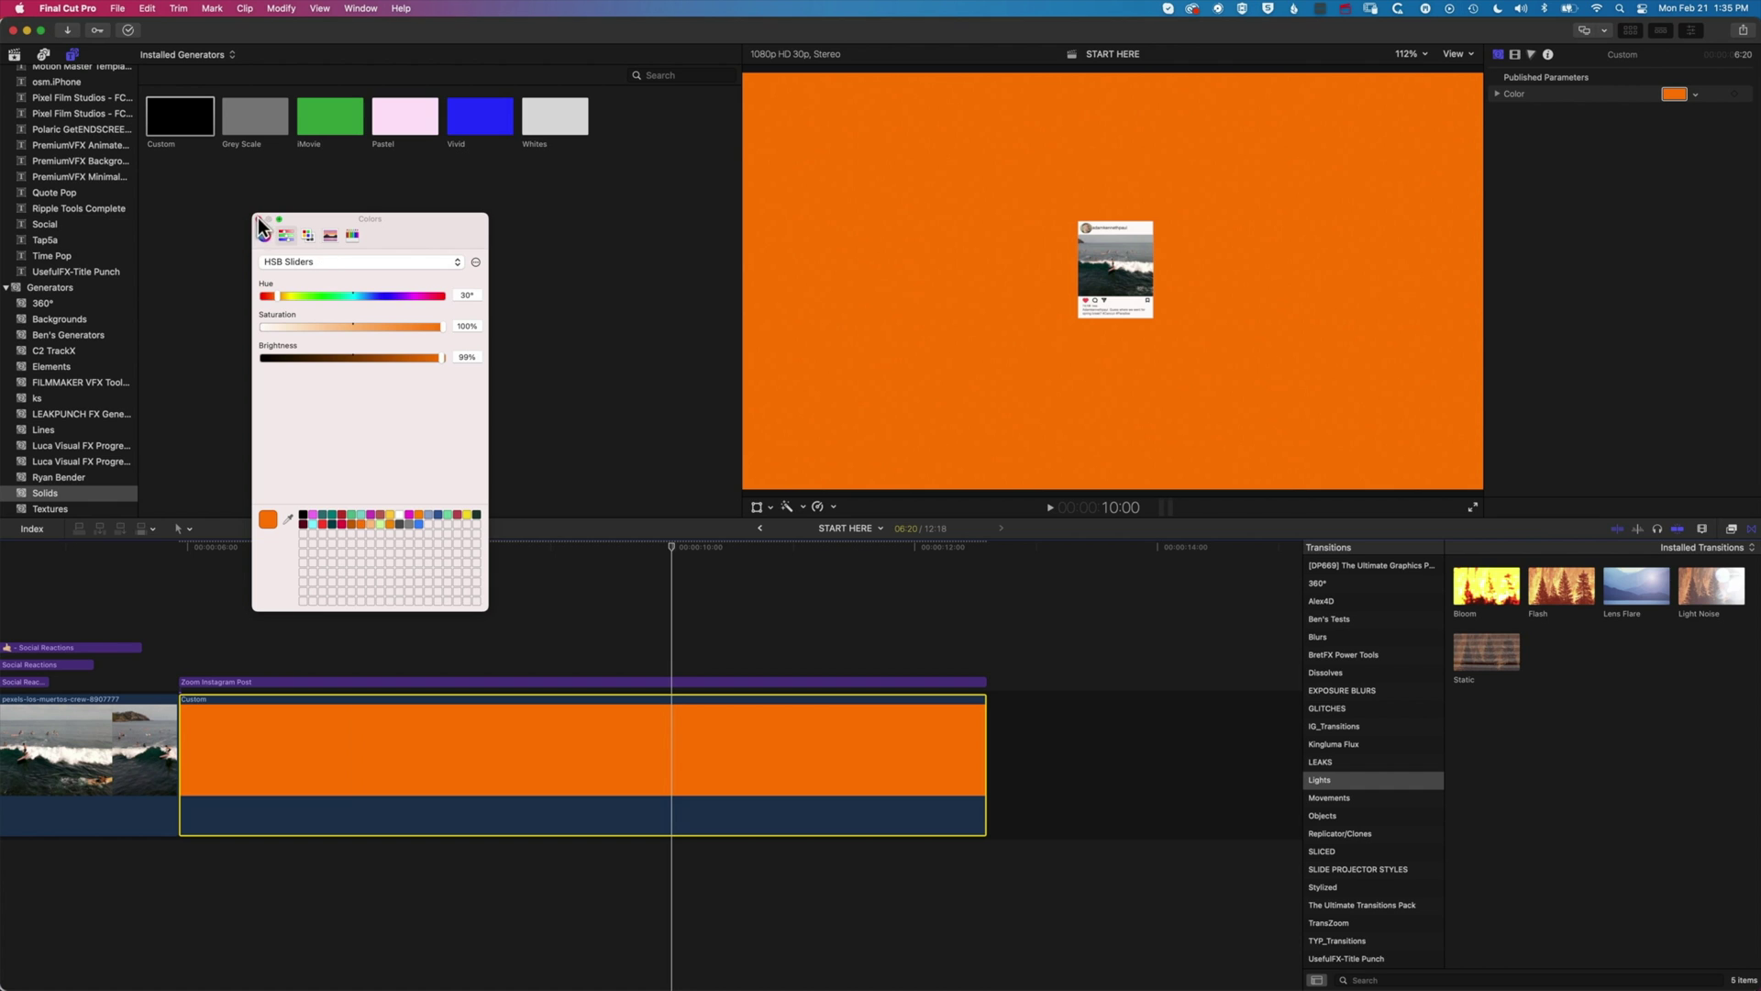
pyautogui.click(88, 556)
pyautogui.press('space')
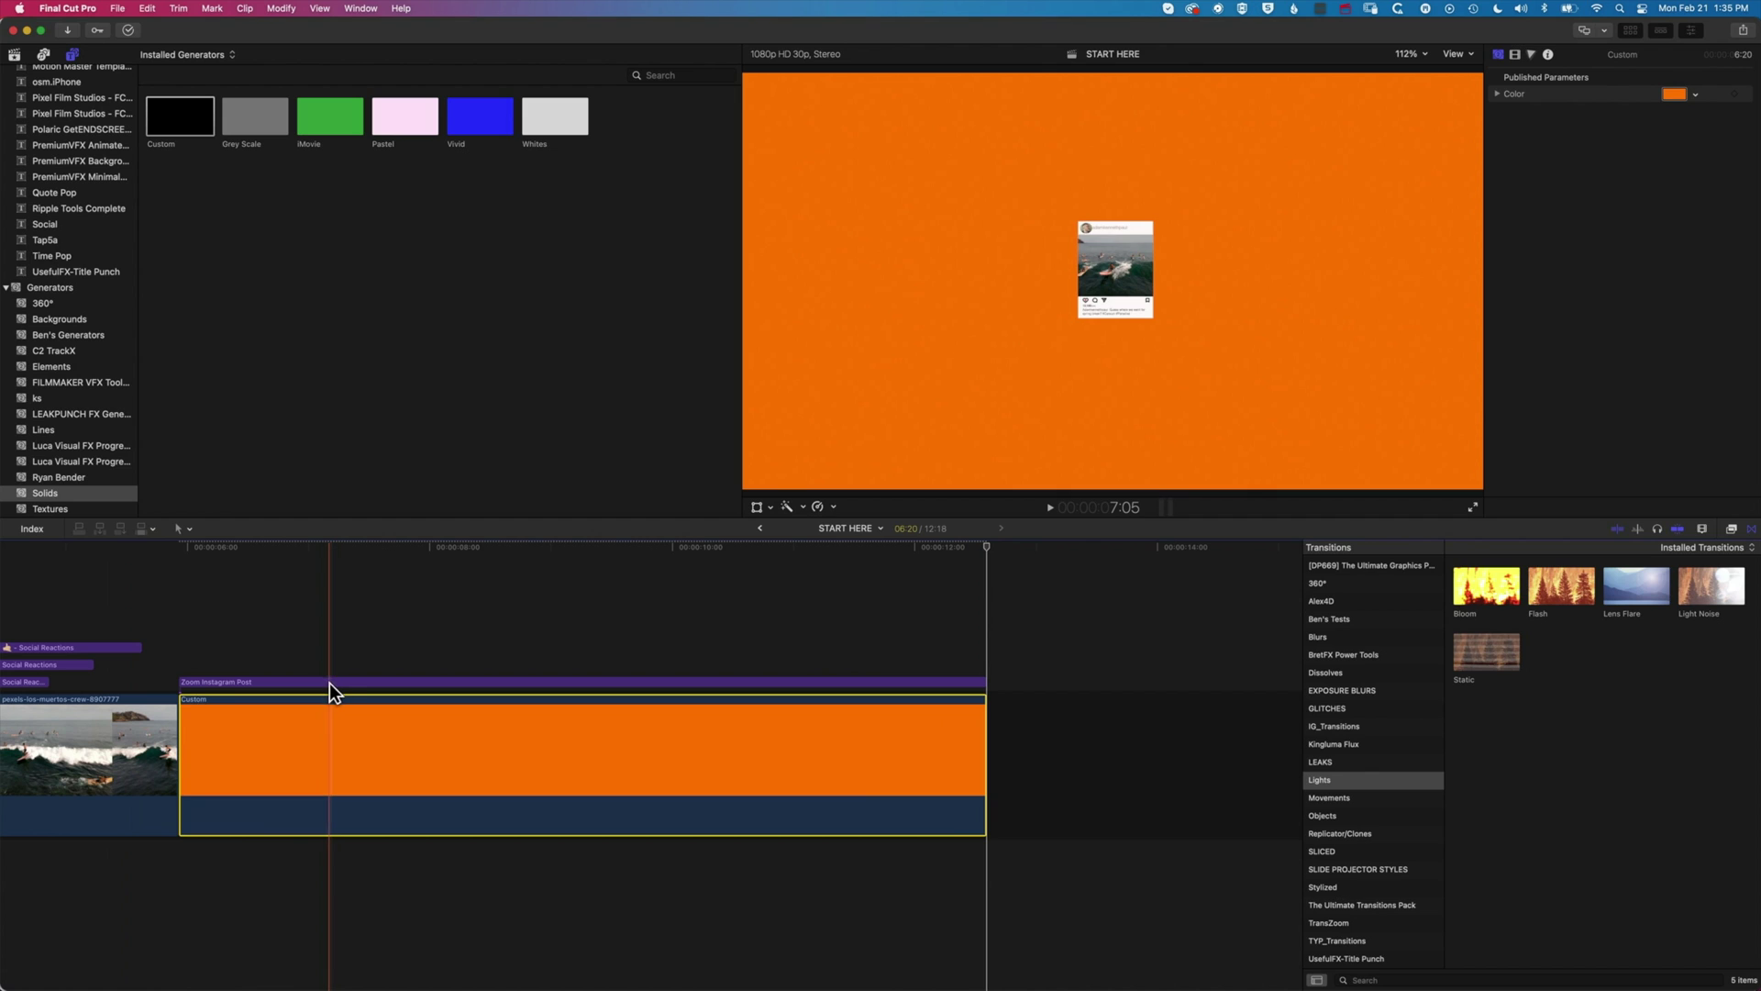
pyautogui.click(328, 683)
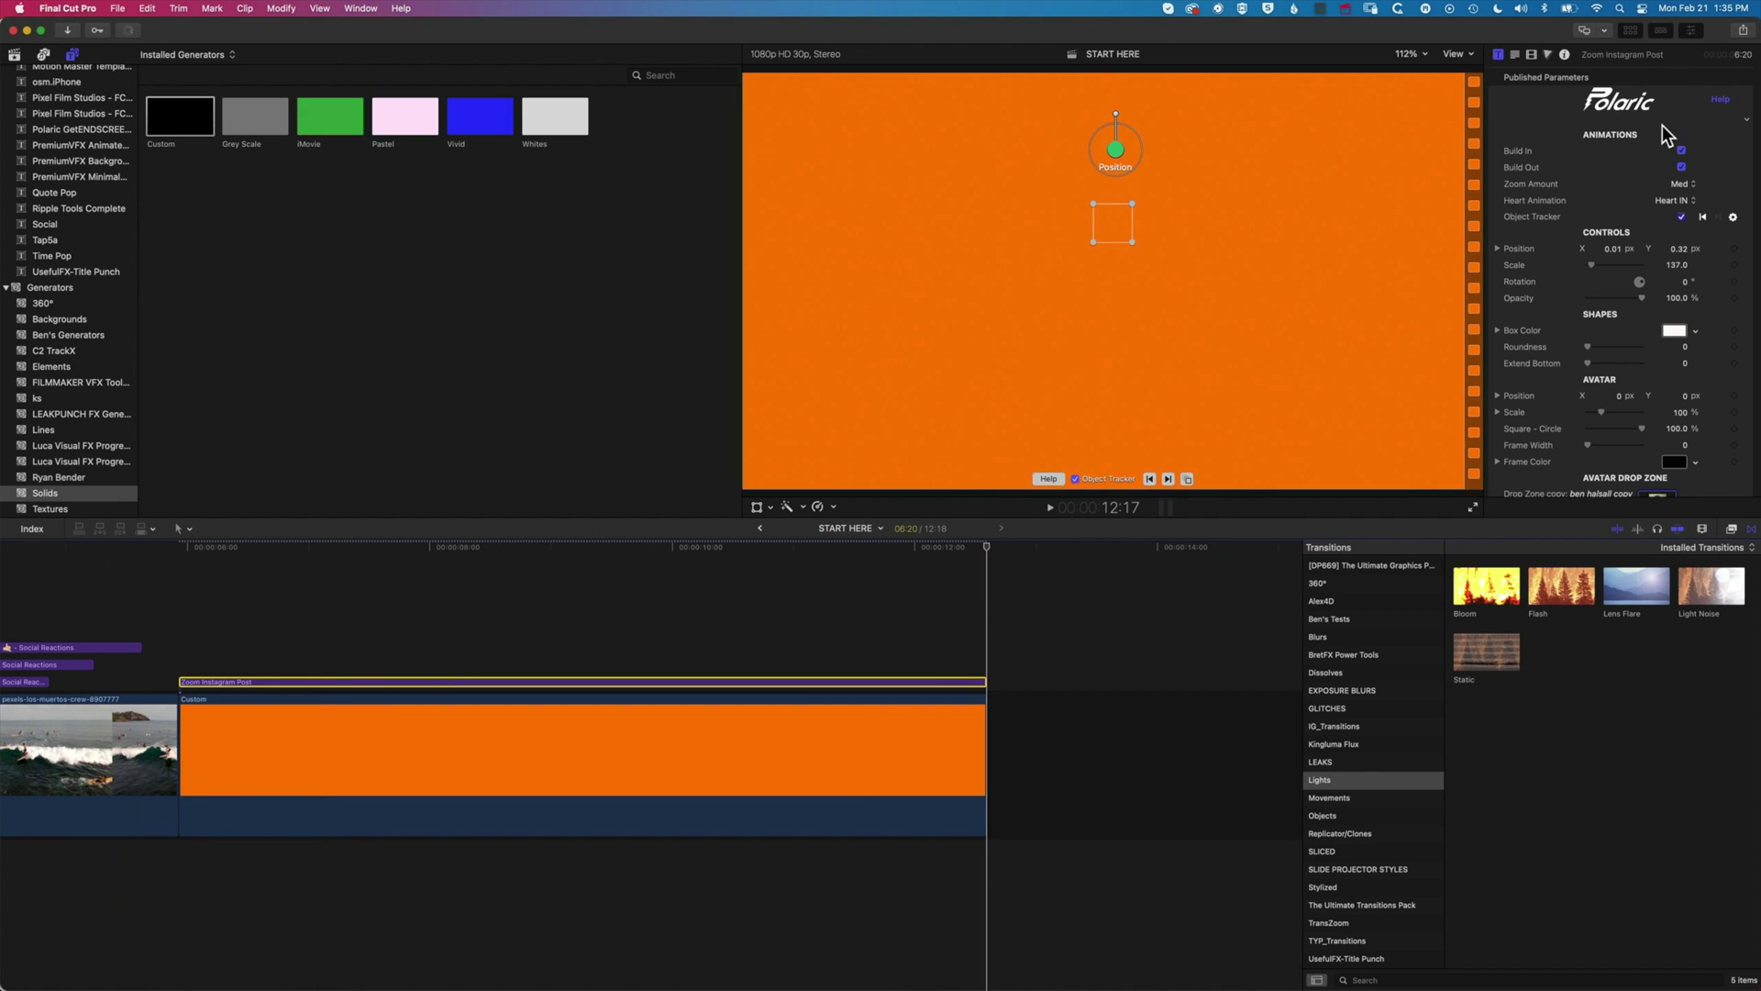
# Turn off Build Out on the Zoom Instagram Post and preview it
pyautogui.click(1683, 168)
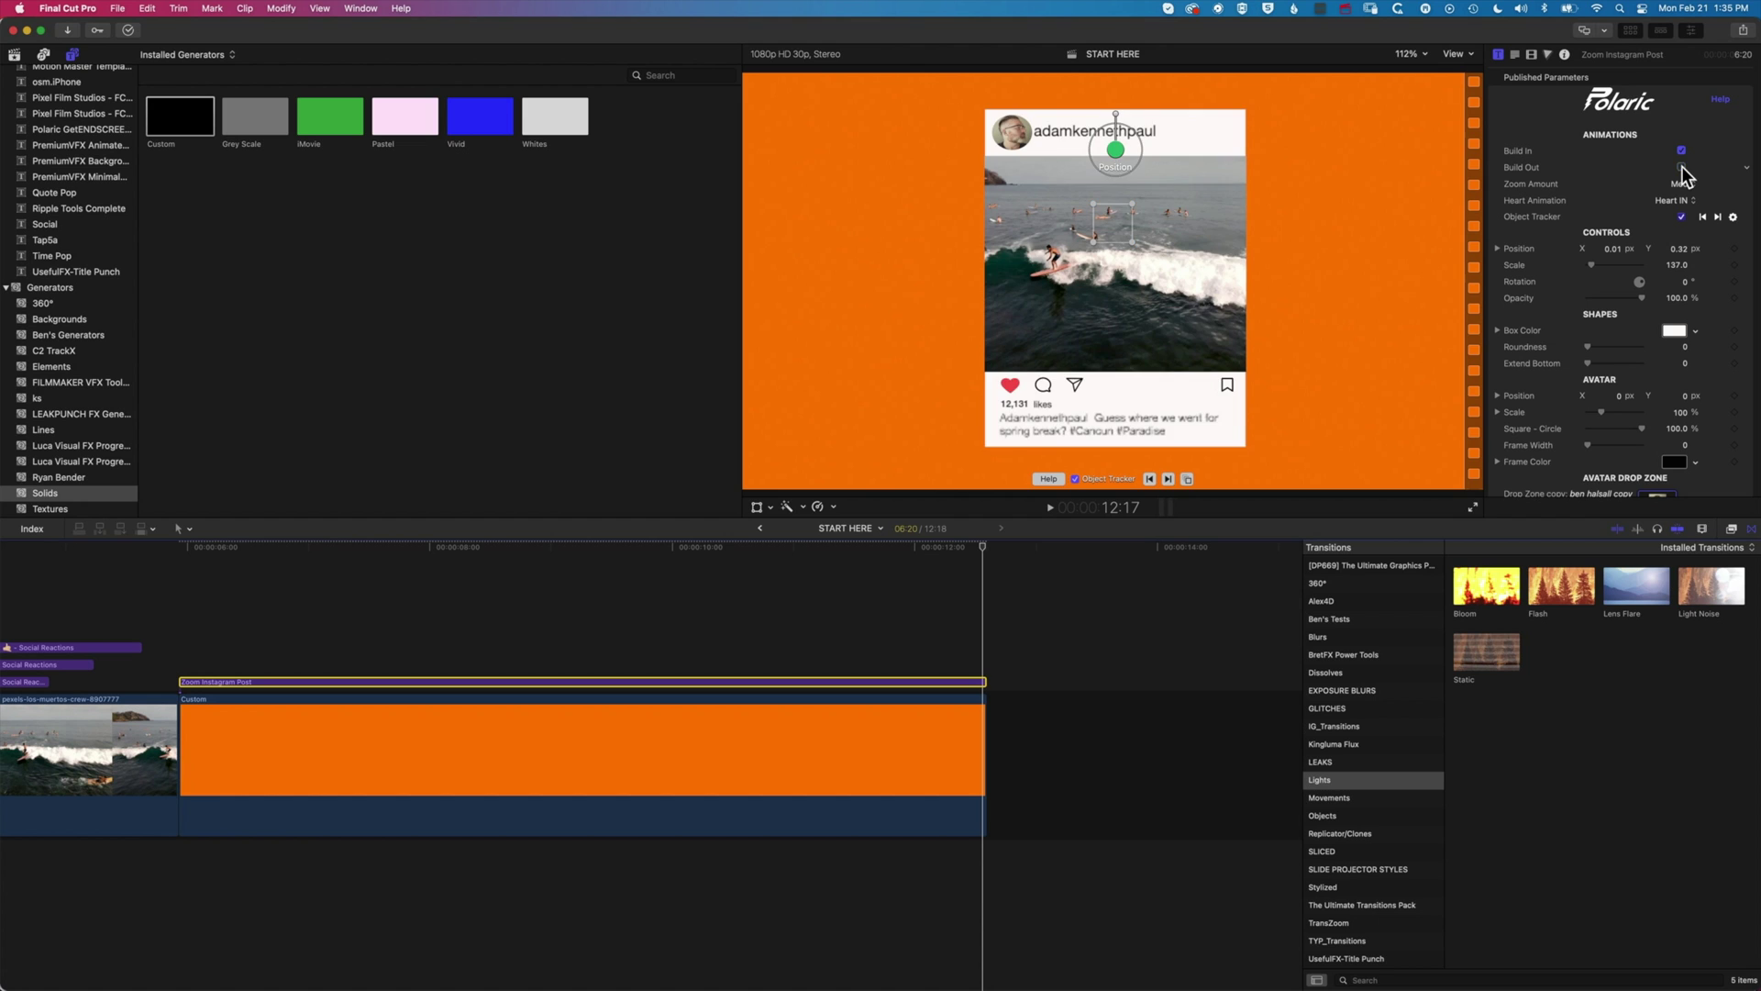
pyautogui.press('space')
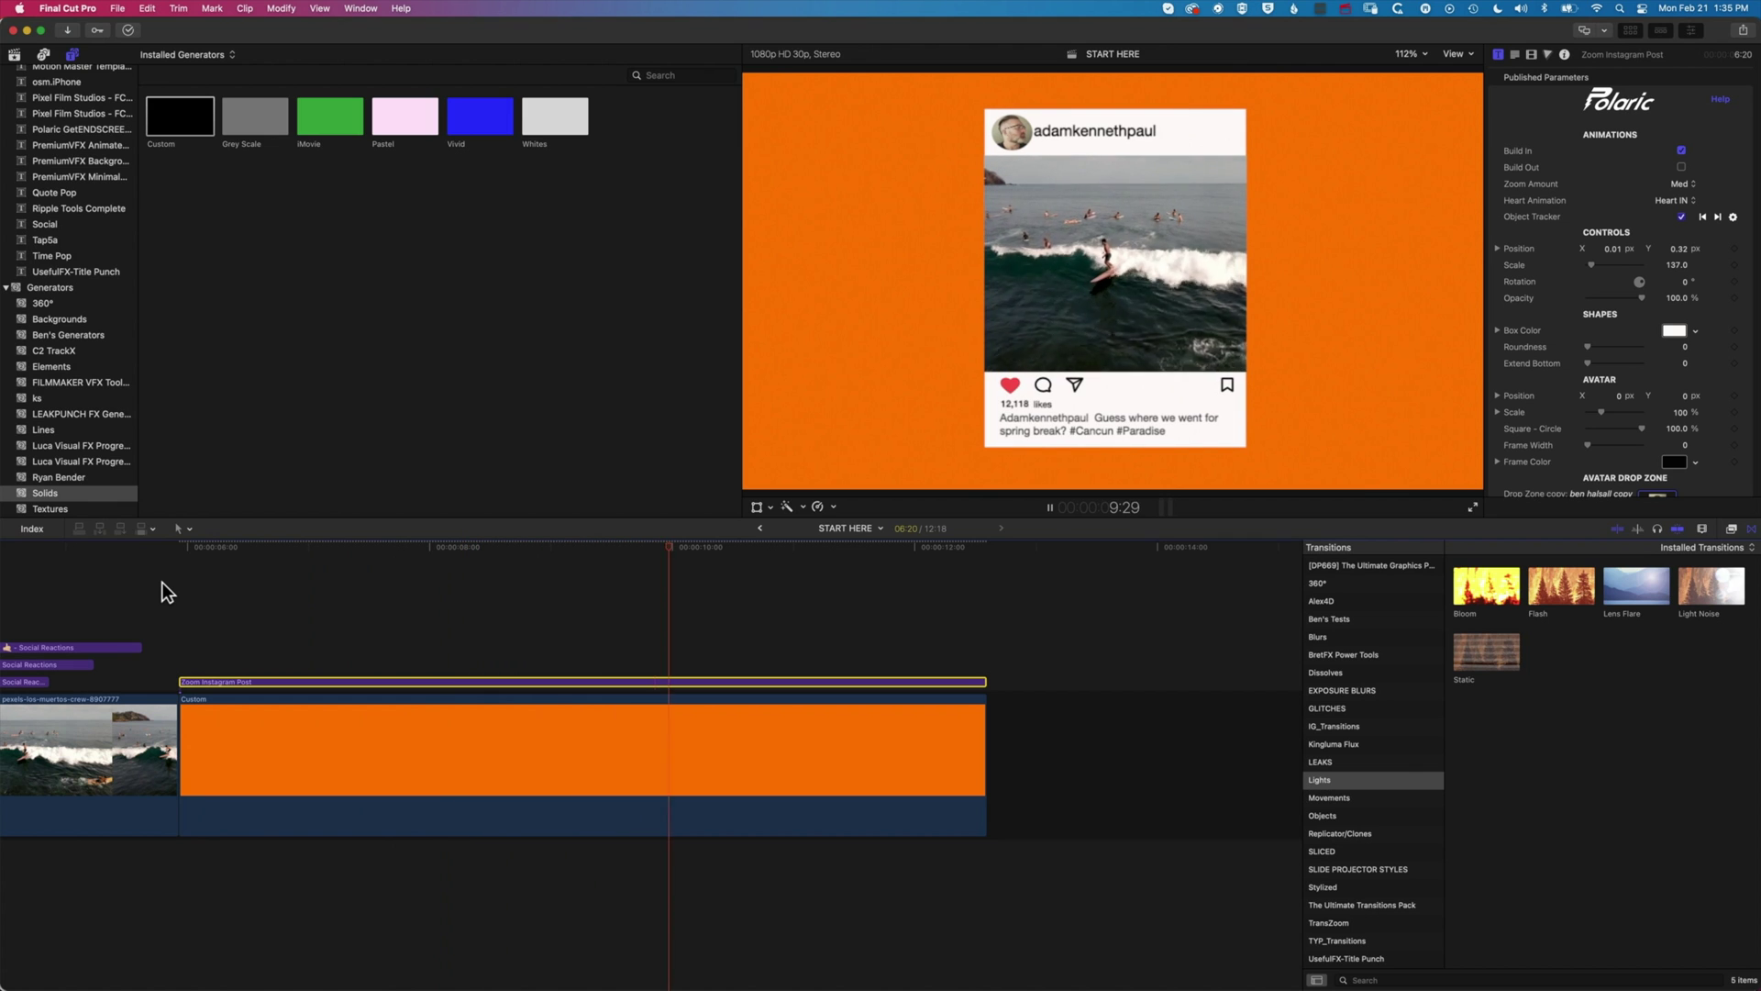
pyautogui.press('space')
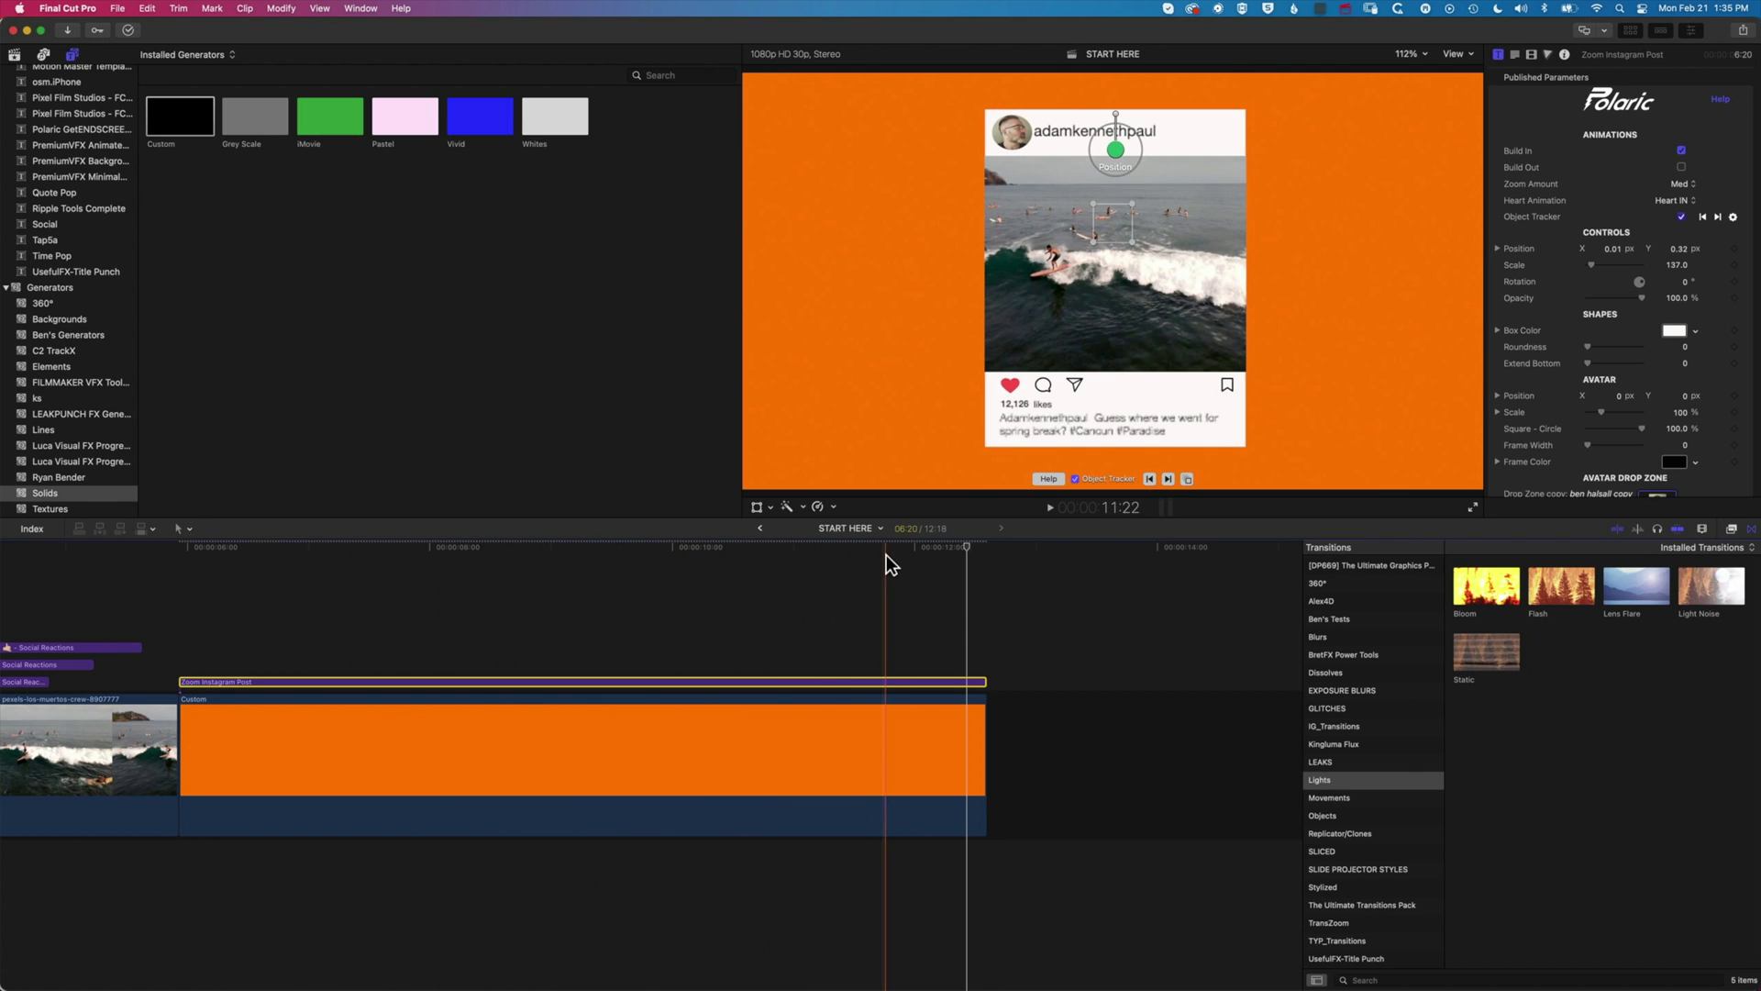
# Trim the post and the orange solid to end together at the playhead, making the project 11:11
pyautogui.click(833, 546)
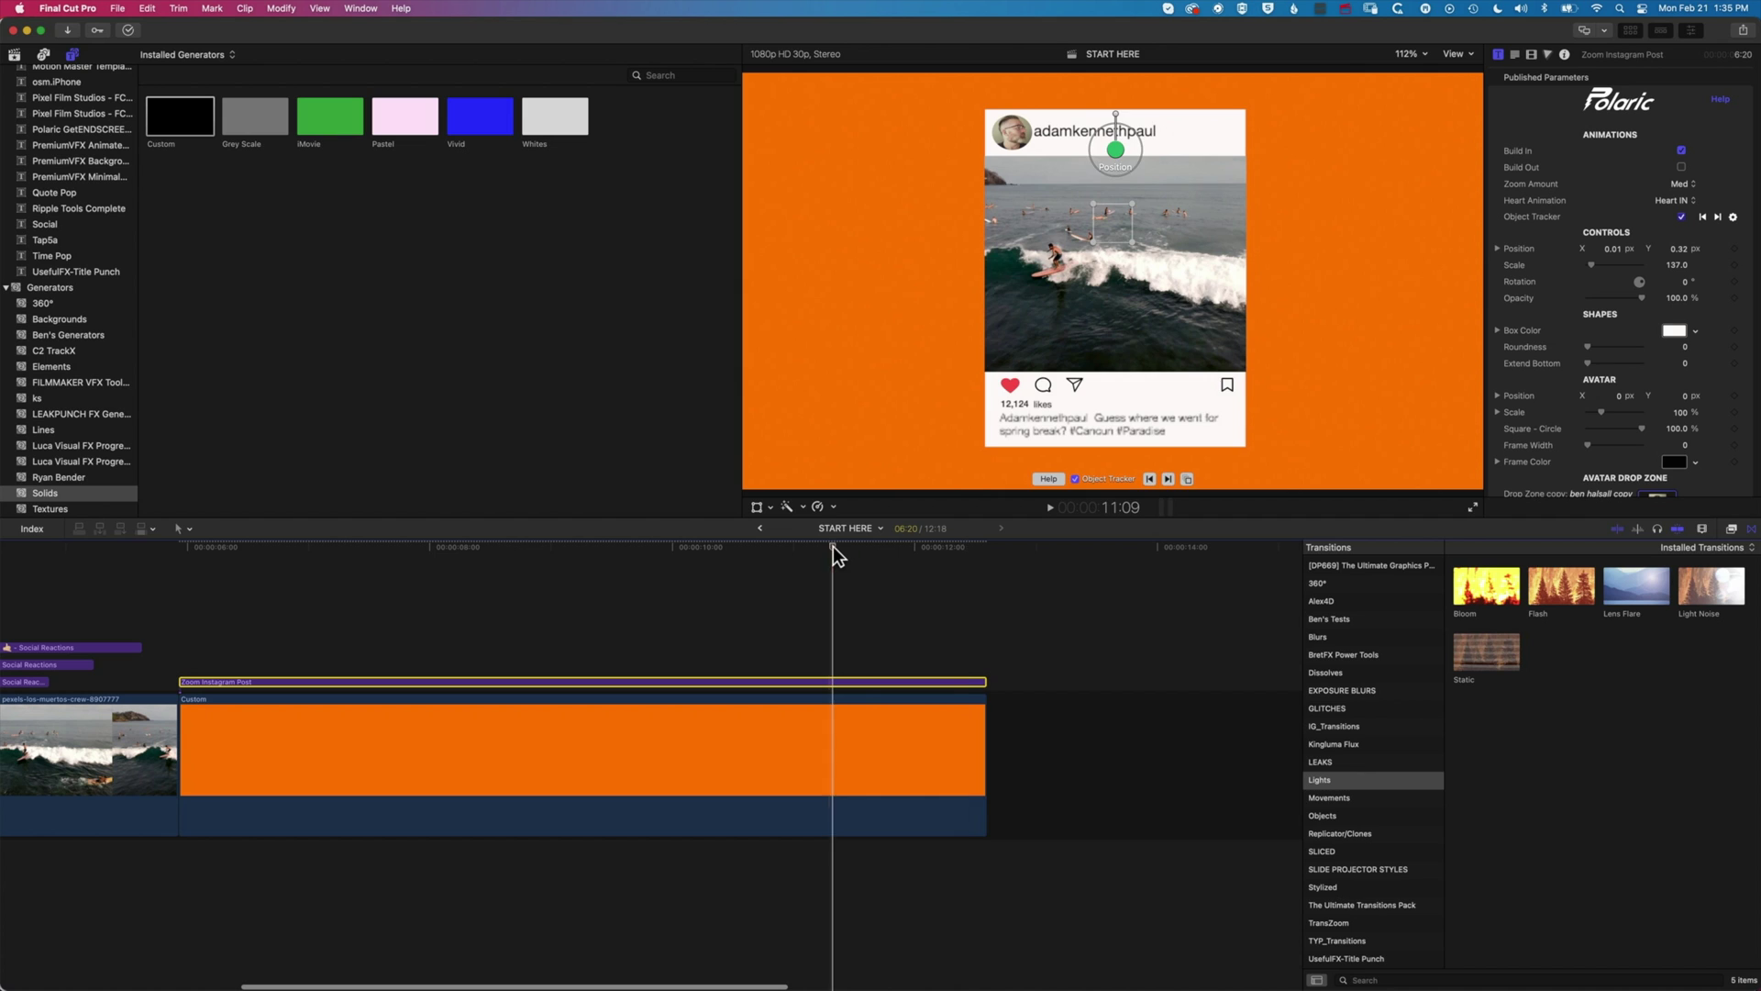
pyautogui.moveTo(985, 687); pyautogui.dragTo(833, 672)
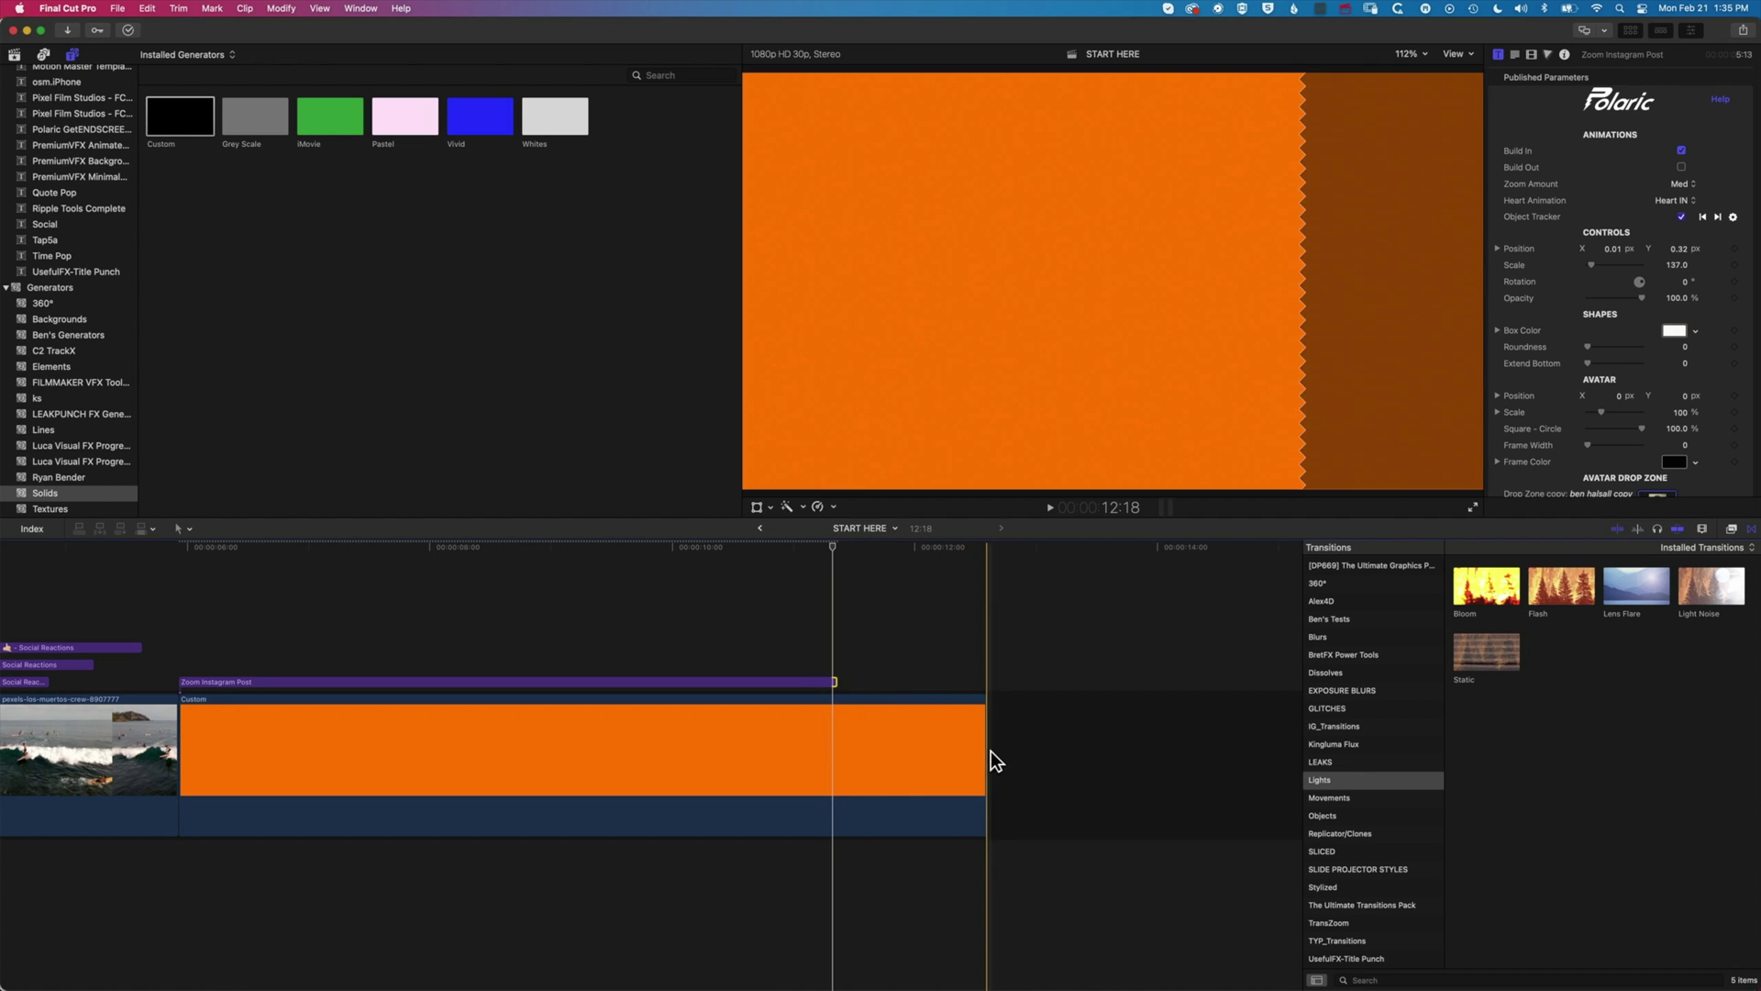
pyautogui.moveTo(986, 750); pyautogui.dragTo(830, 717)
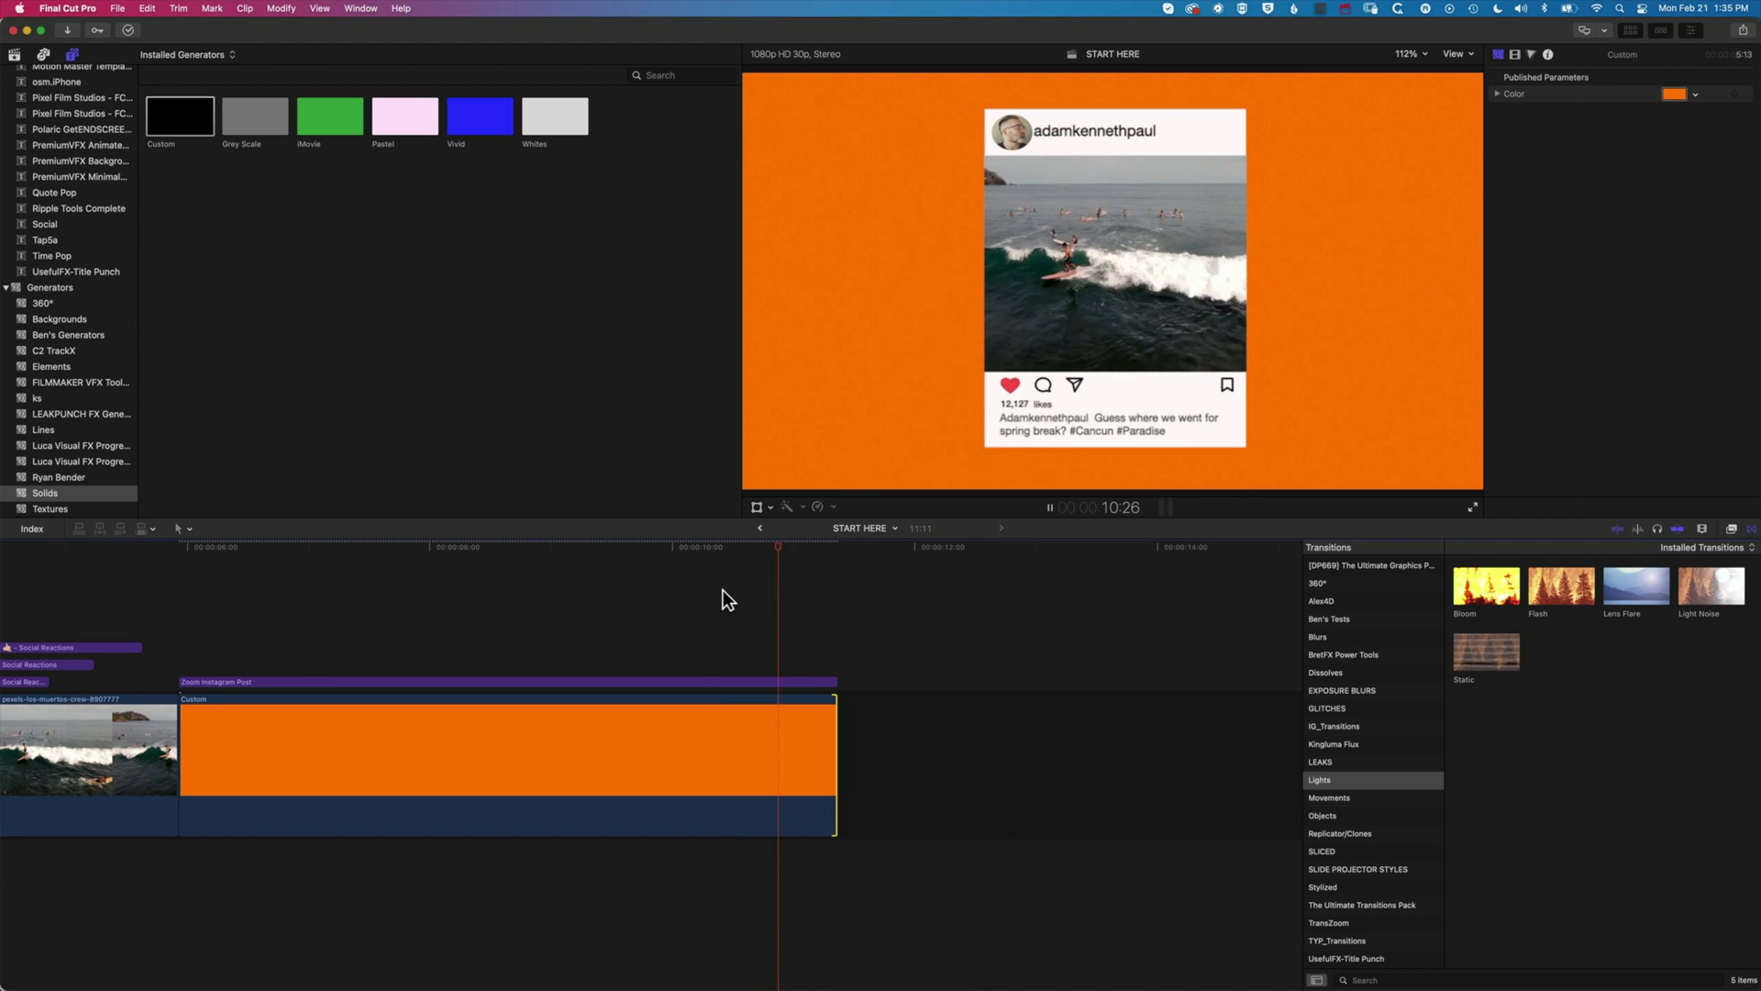
# Drop the Lights > Flash transition onto the edit between the surf clip and the orange solid
pyautogui.click(172, 731)
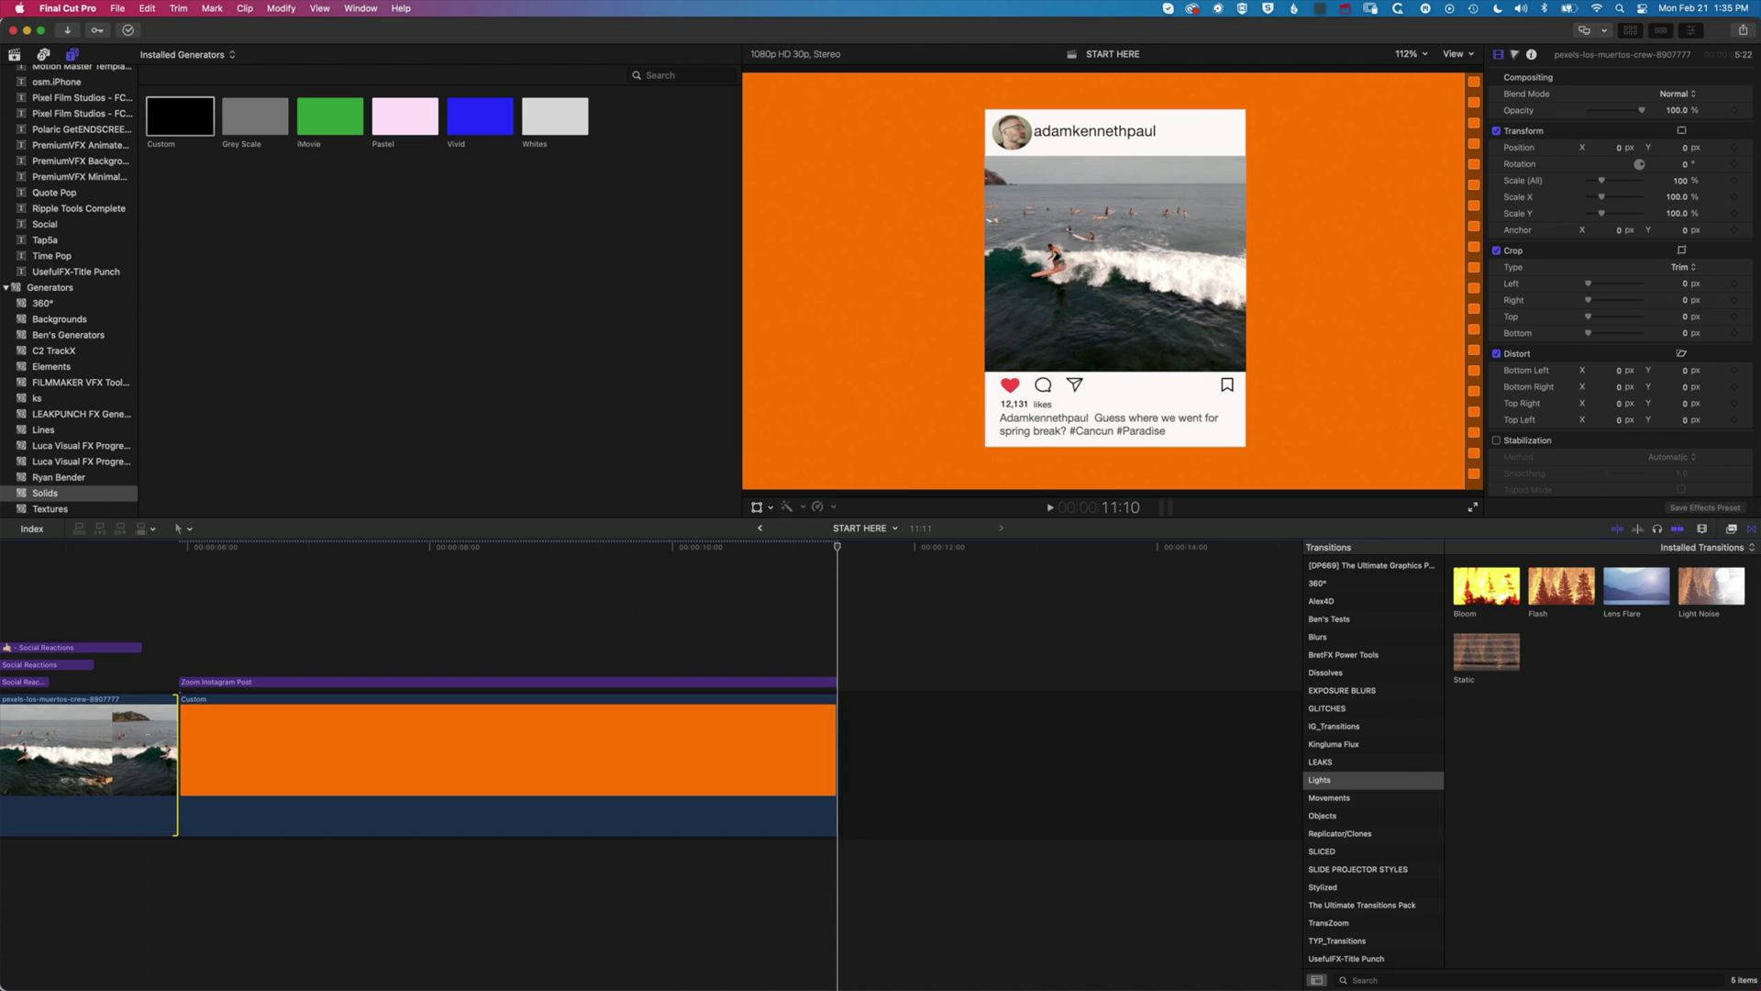
pyautogui.click(1752, 532)
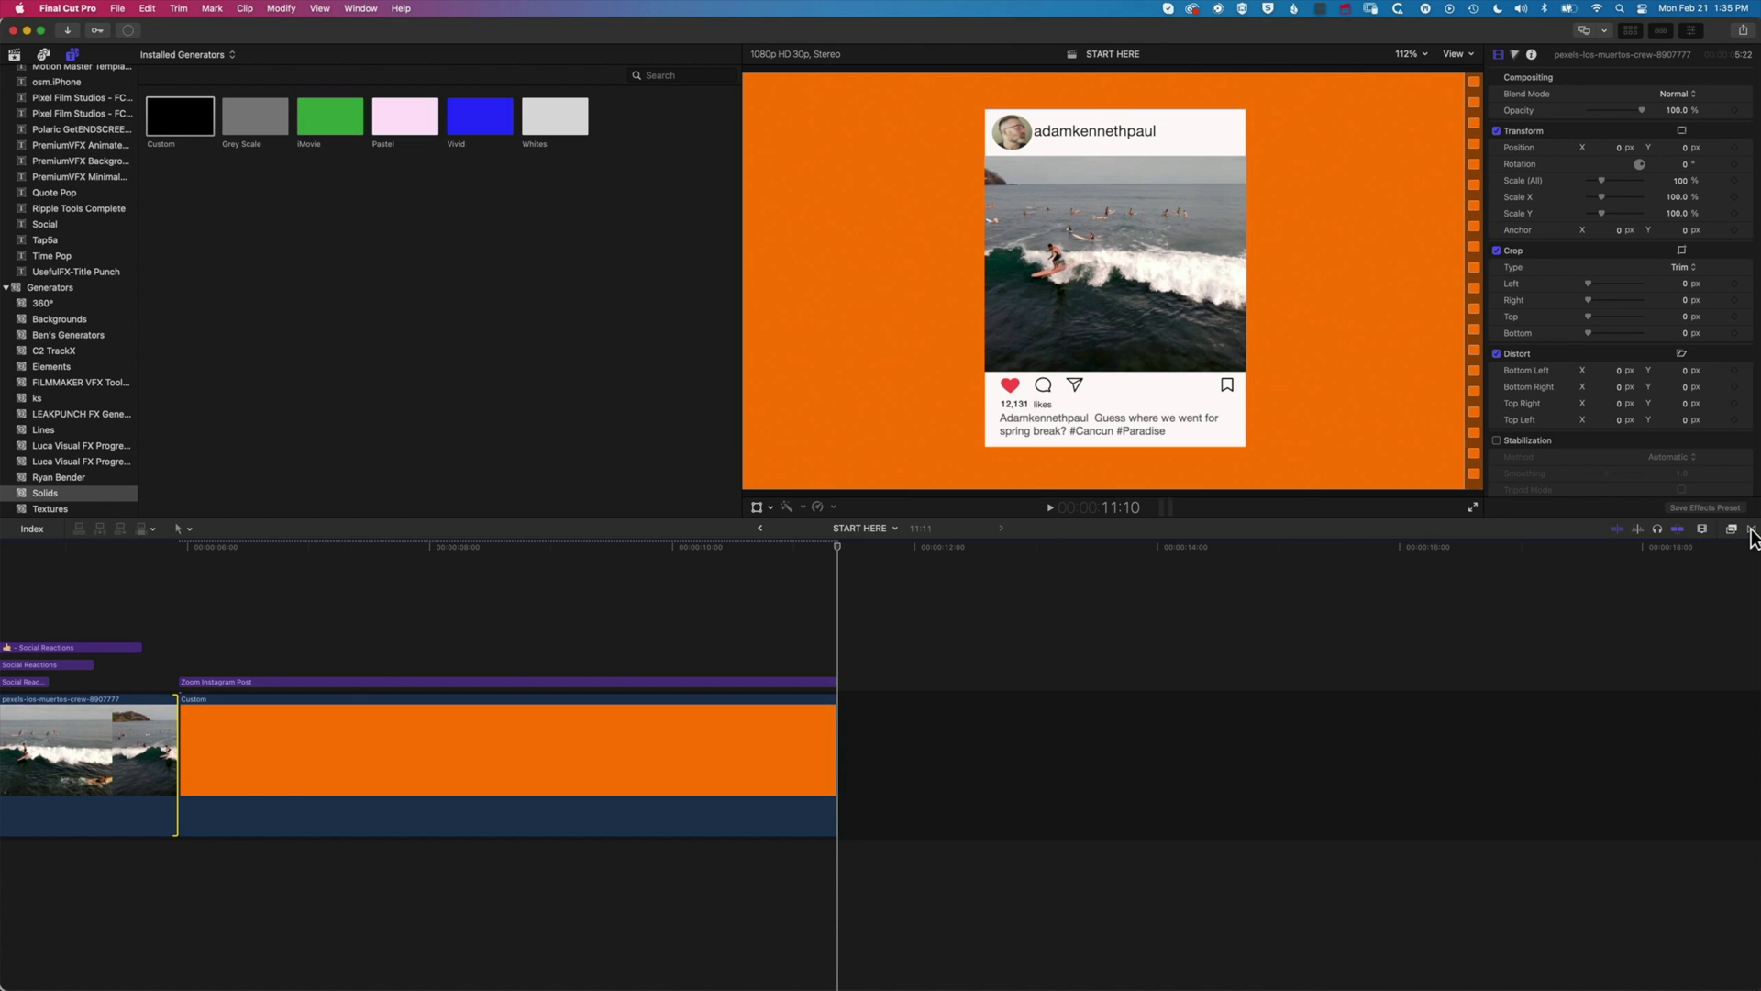
pyautogui.click(1752, 530)
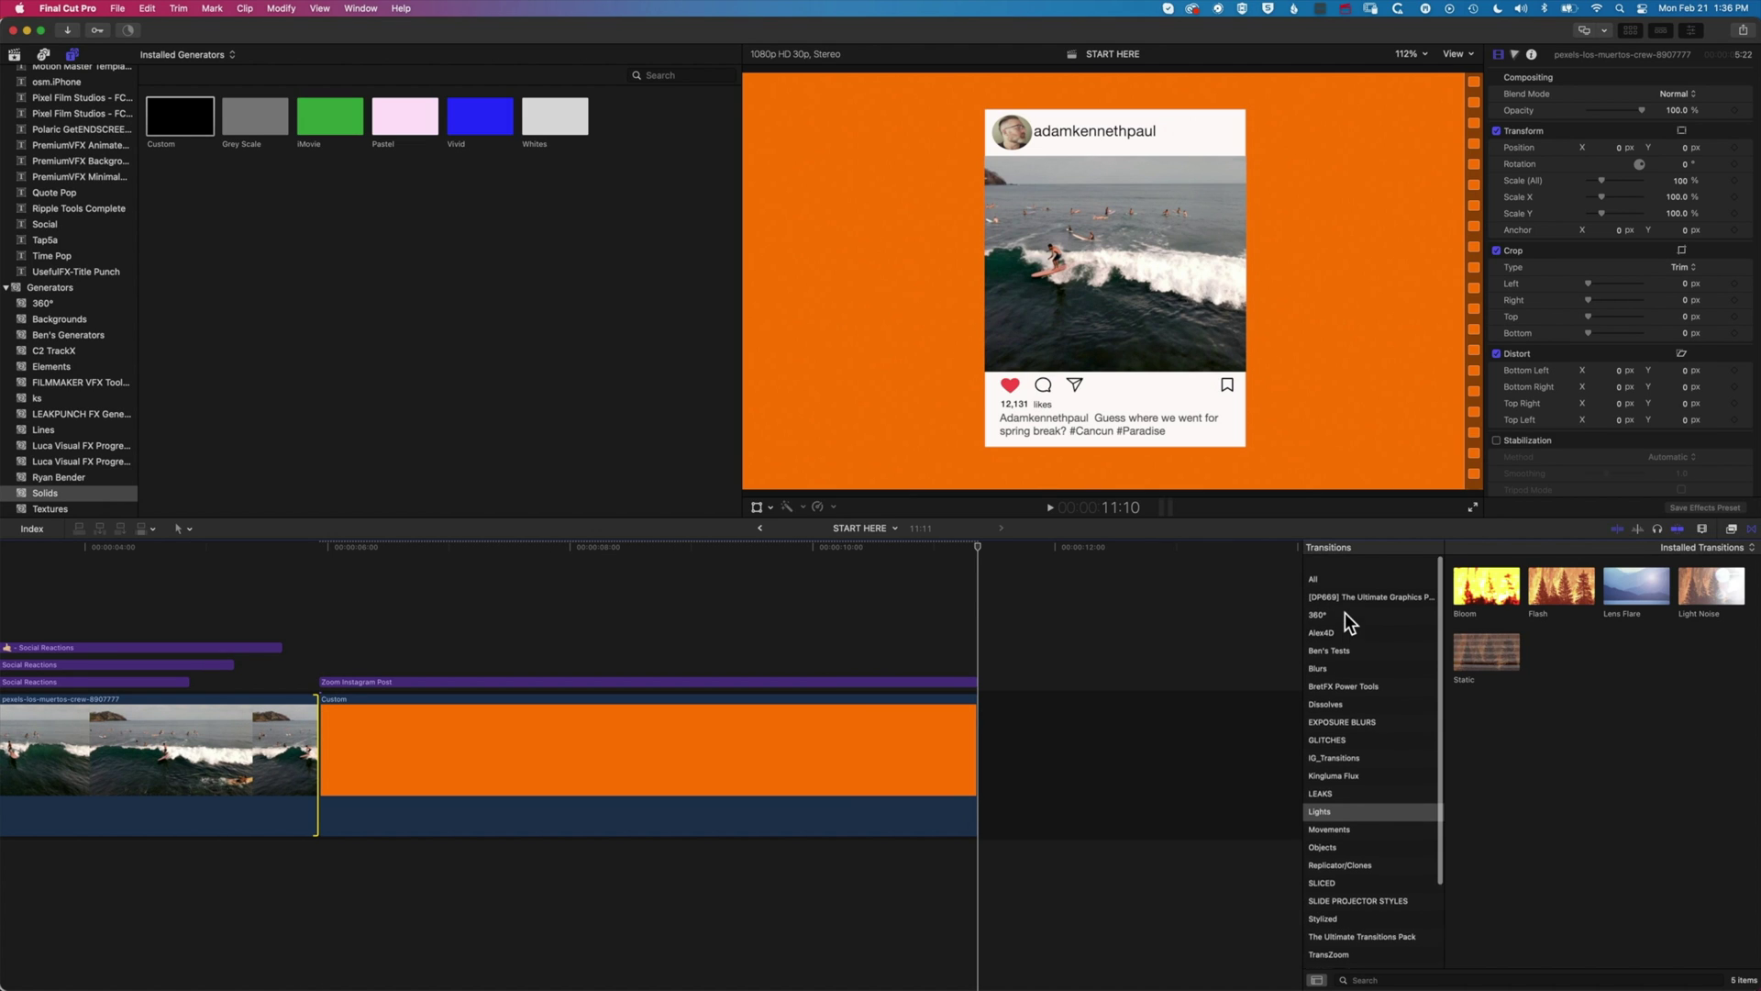
pyautogui.scroll(1, 1344, 587)
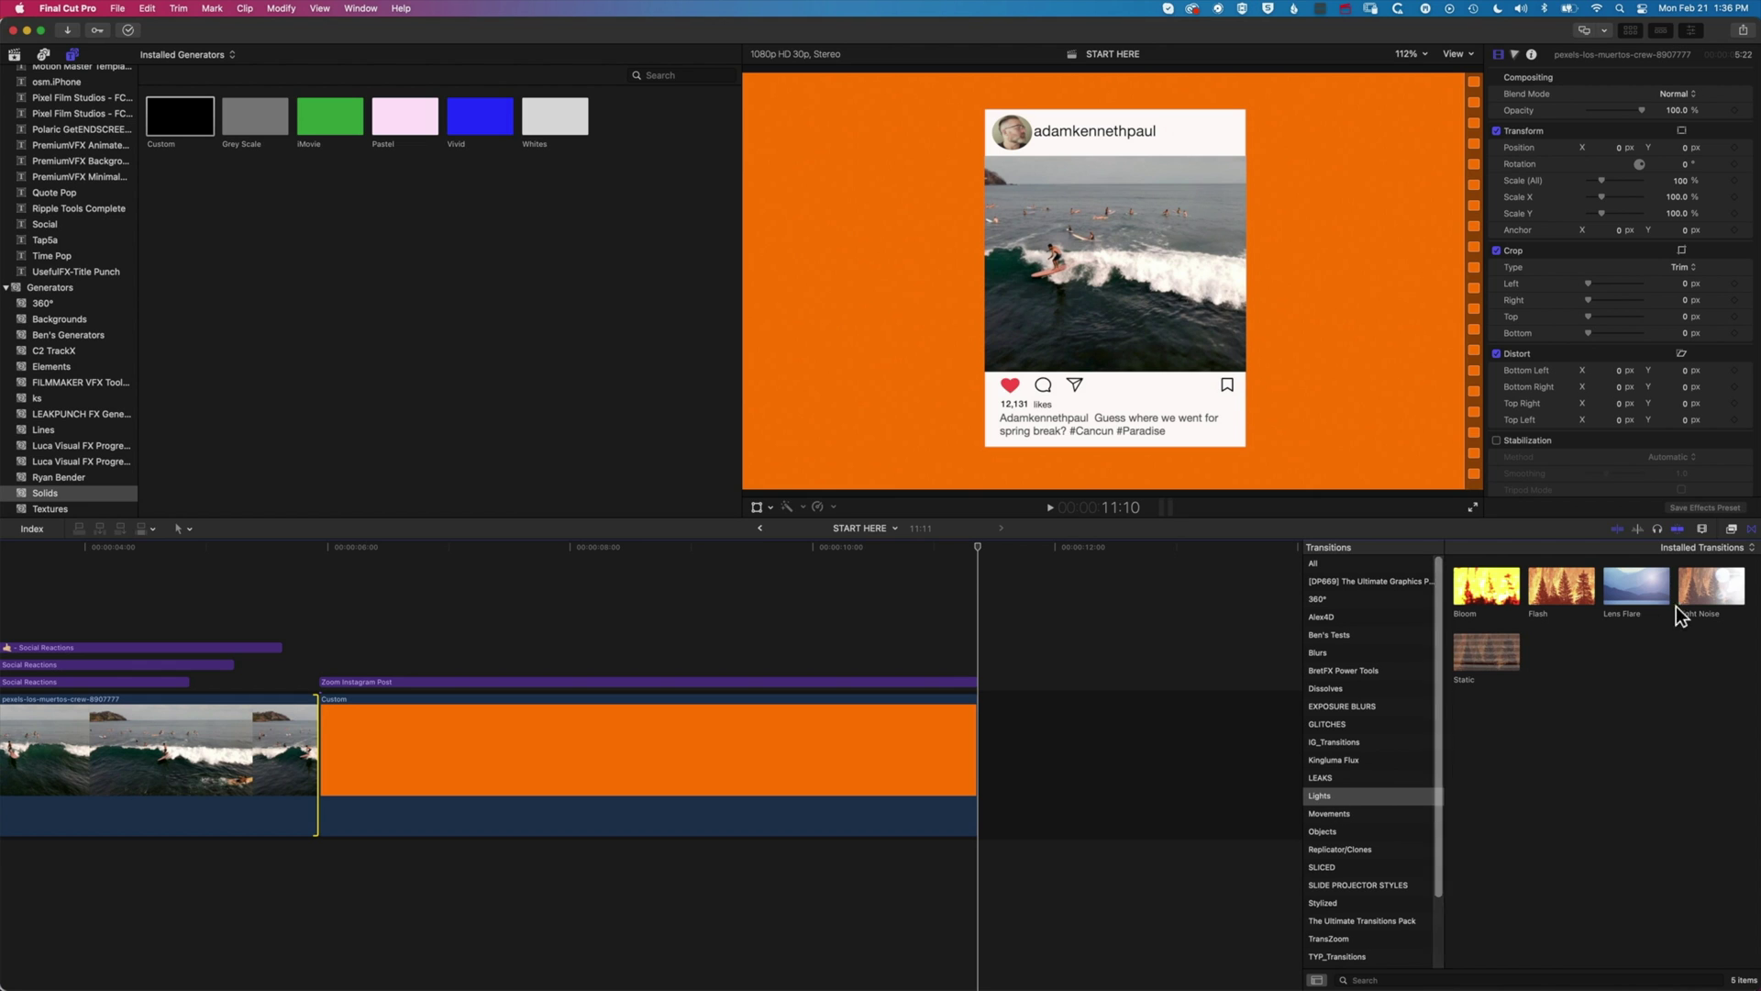
pyautogui.click(1631, 587)
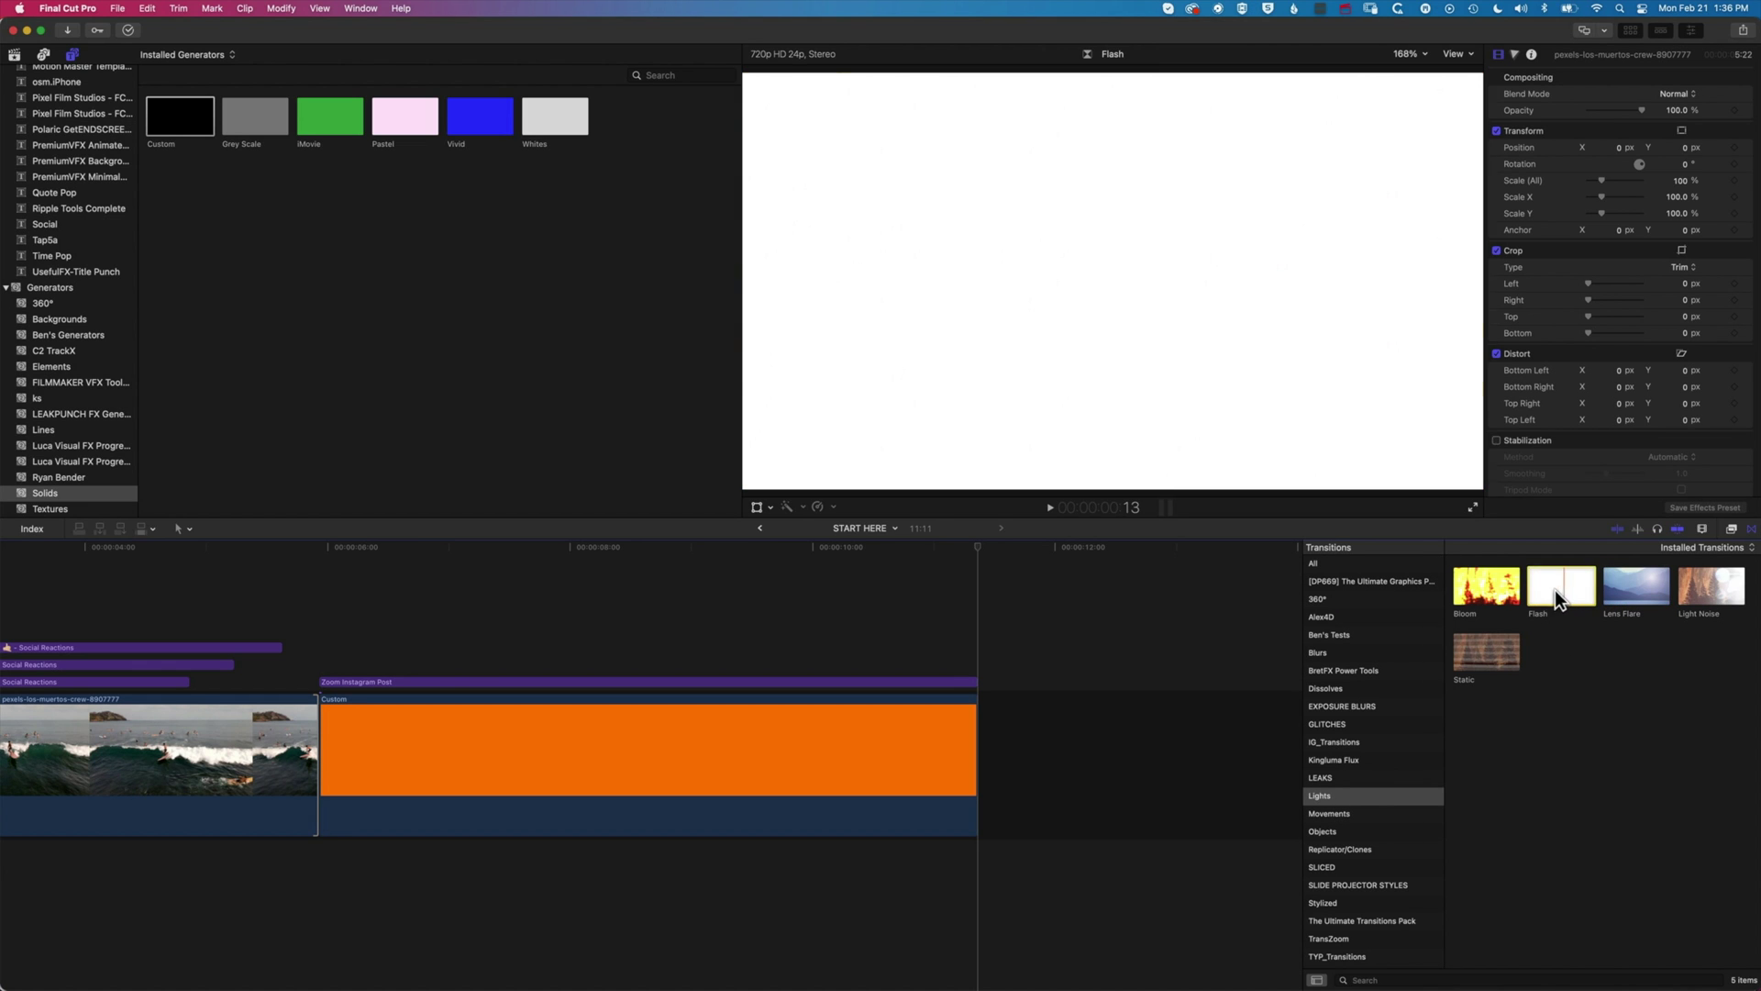
pyautogui.moveTo(1556, 587); pyautogui.dragTo(303, 767)
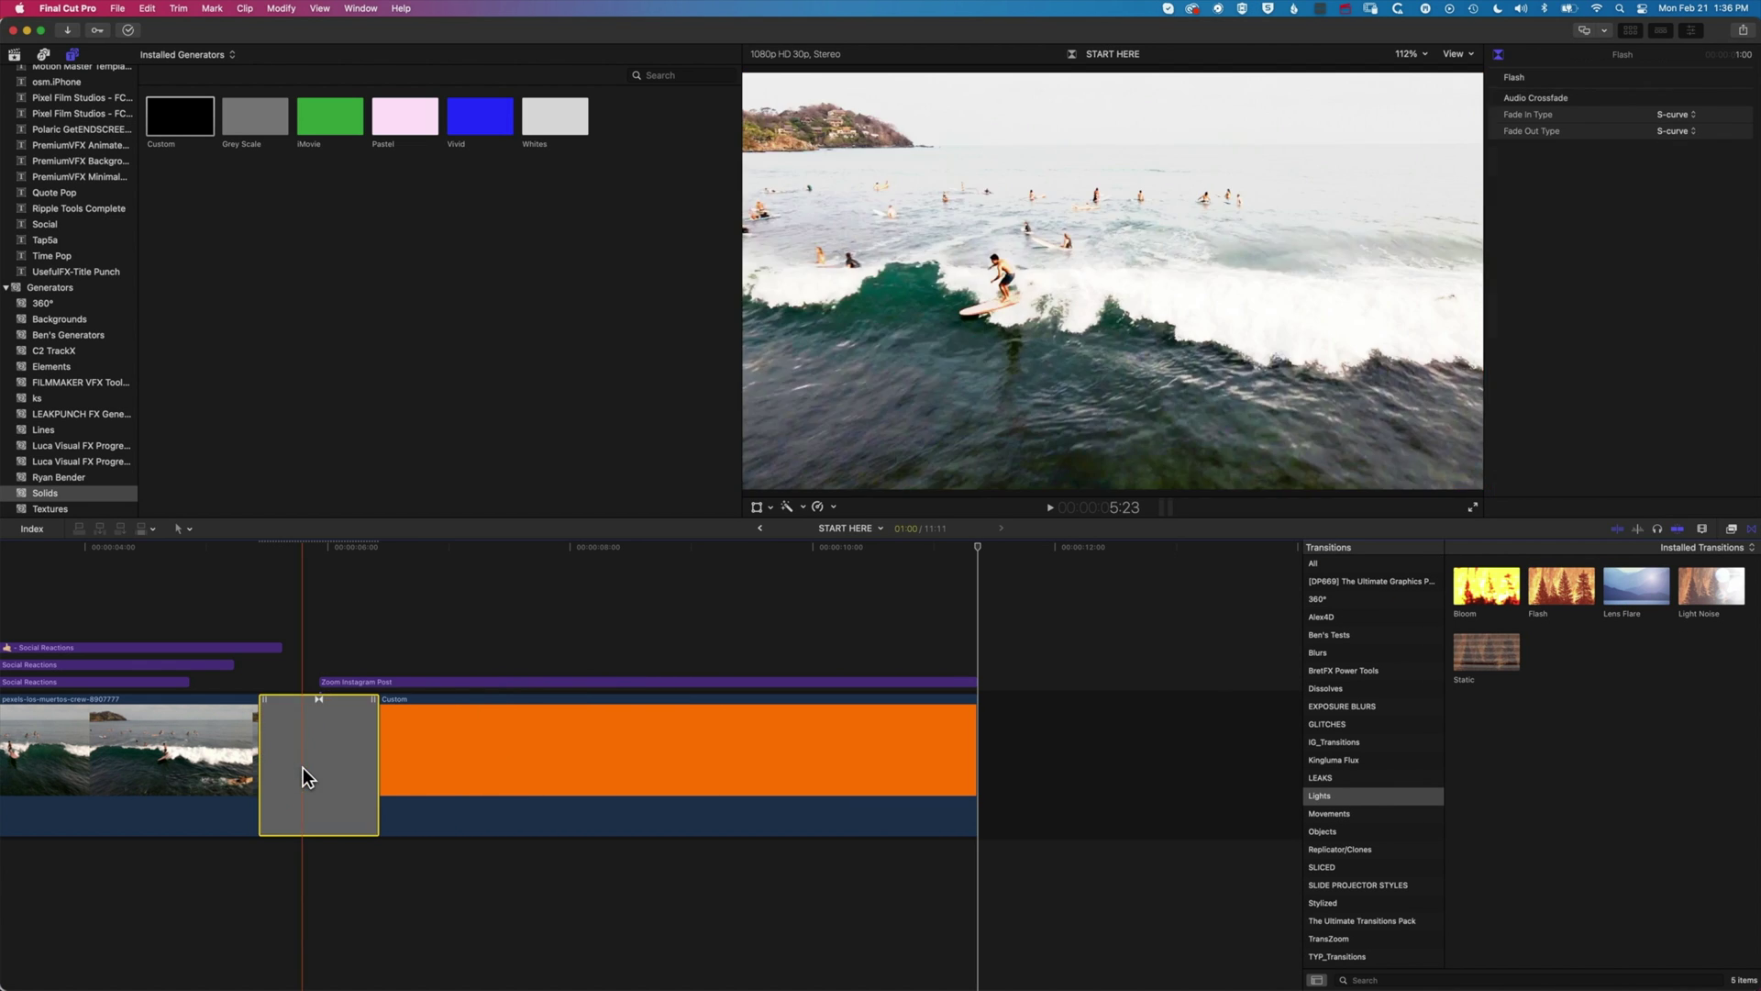
# Dismiss the Flash transition's options and play back from the Social Reactions title
pyautogui.rightClick(263, 761)
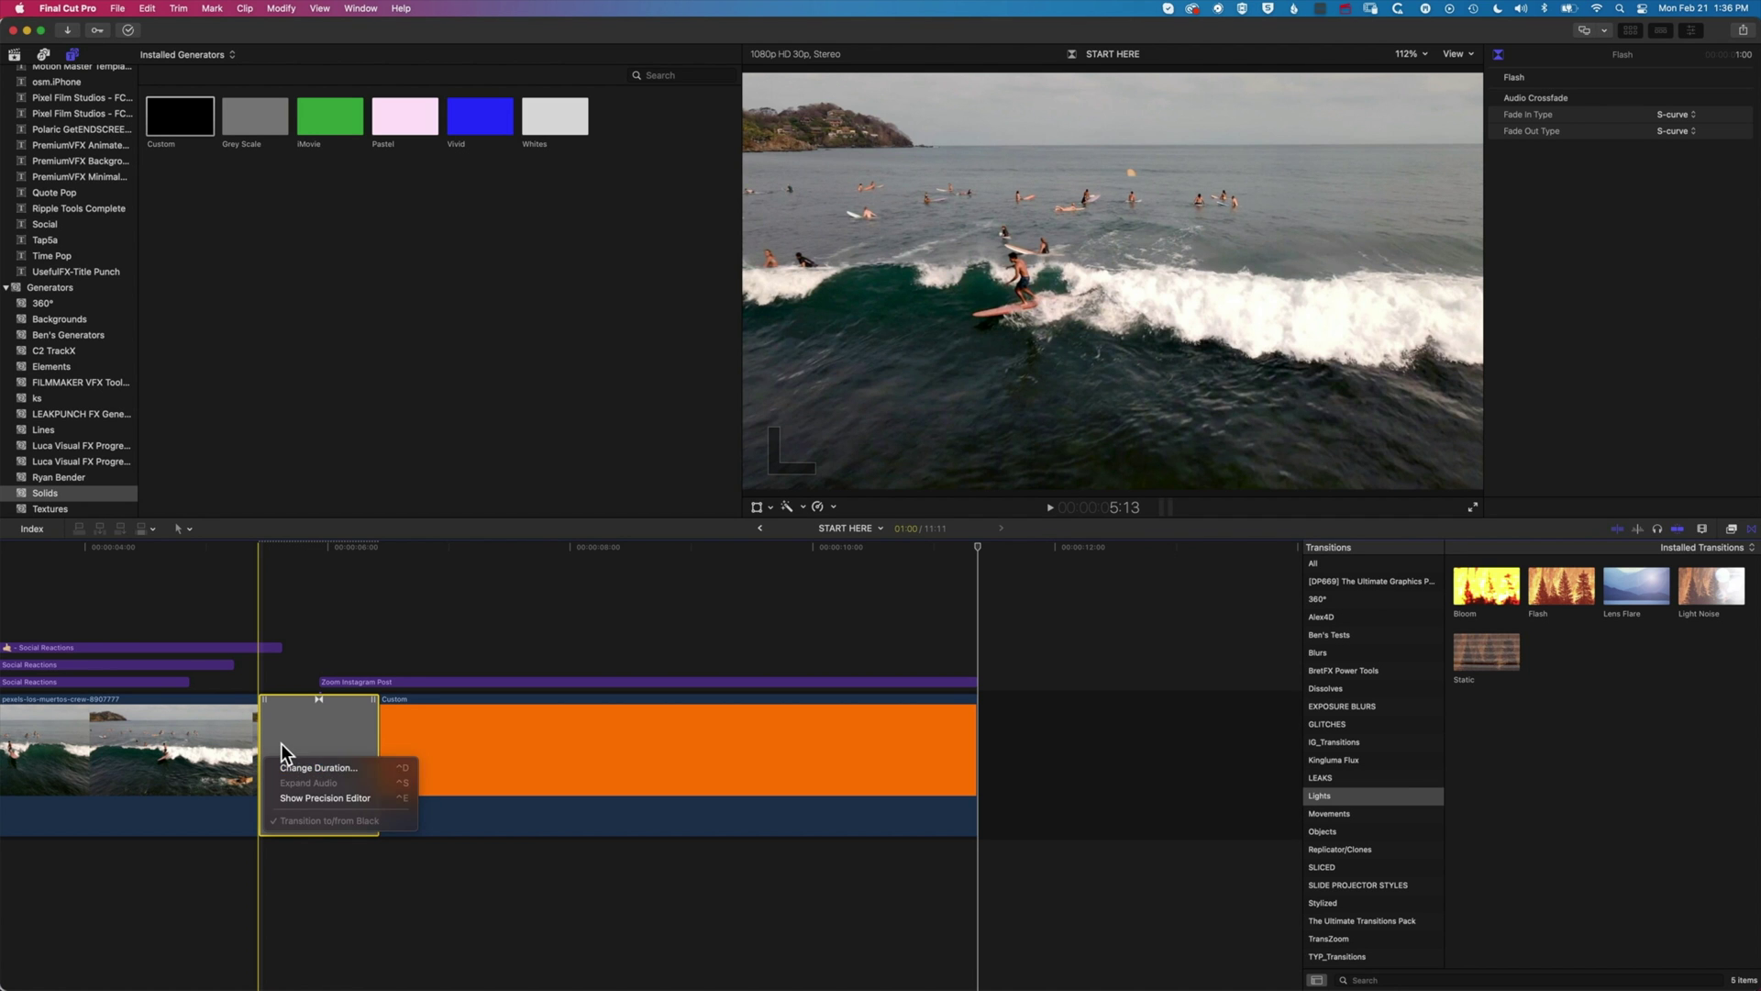
pyautogui.click(267, 736)
pyautogui.click(234, 647)
pyautogui.press('space')
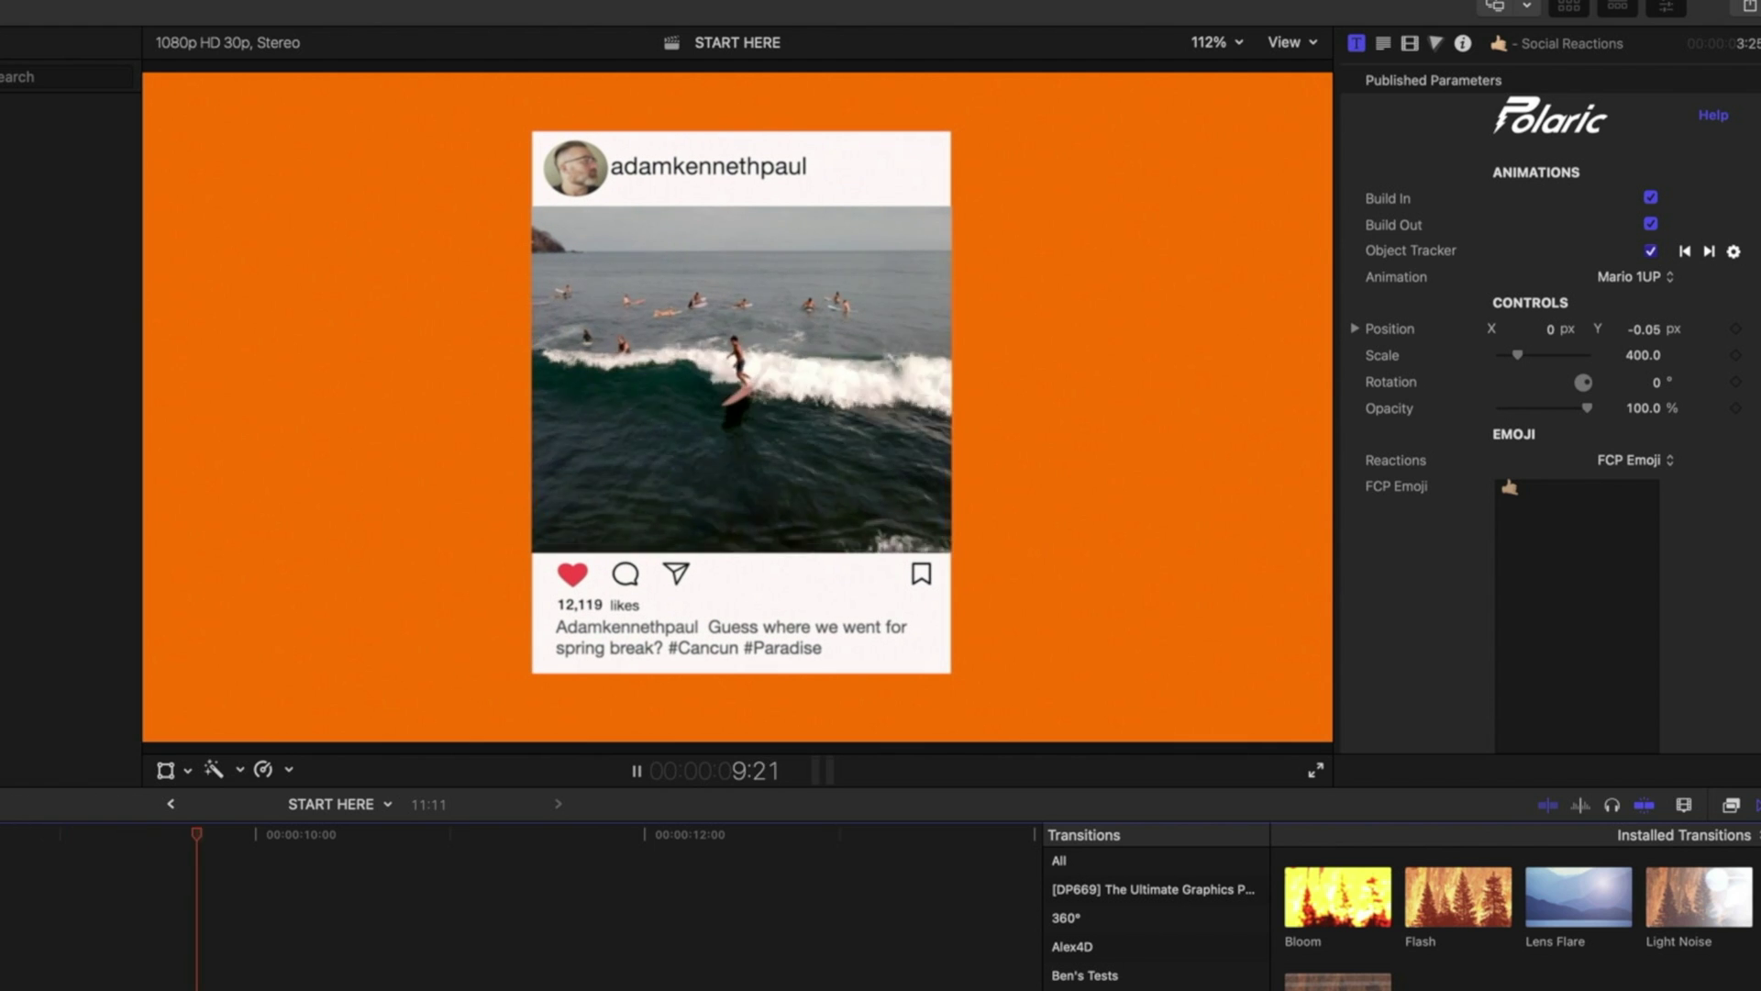
# Stop playback and replay the whole edit from the beginning
pyautogui.press('space')
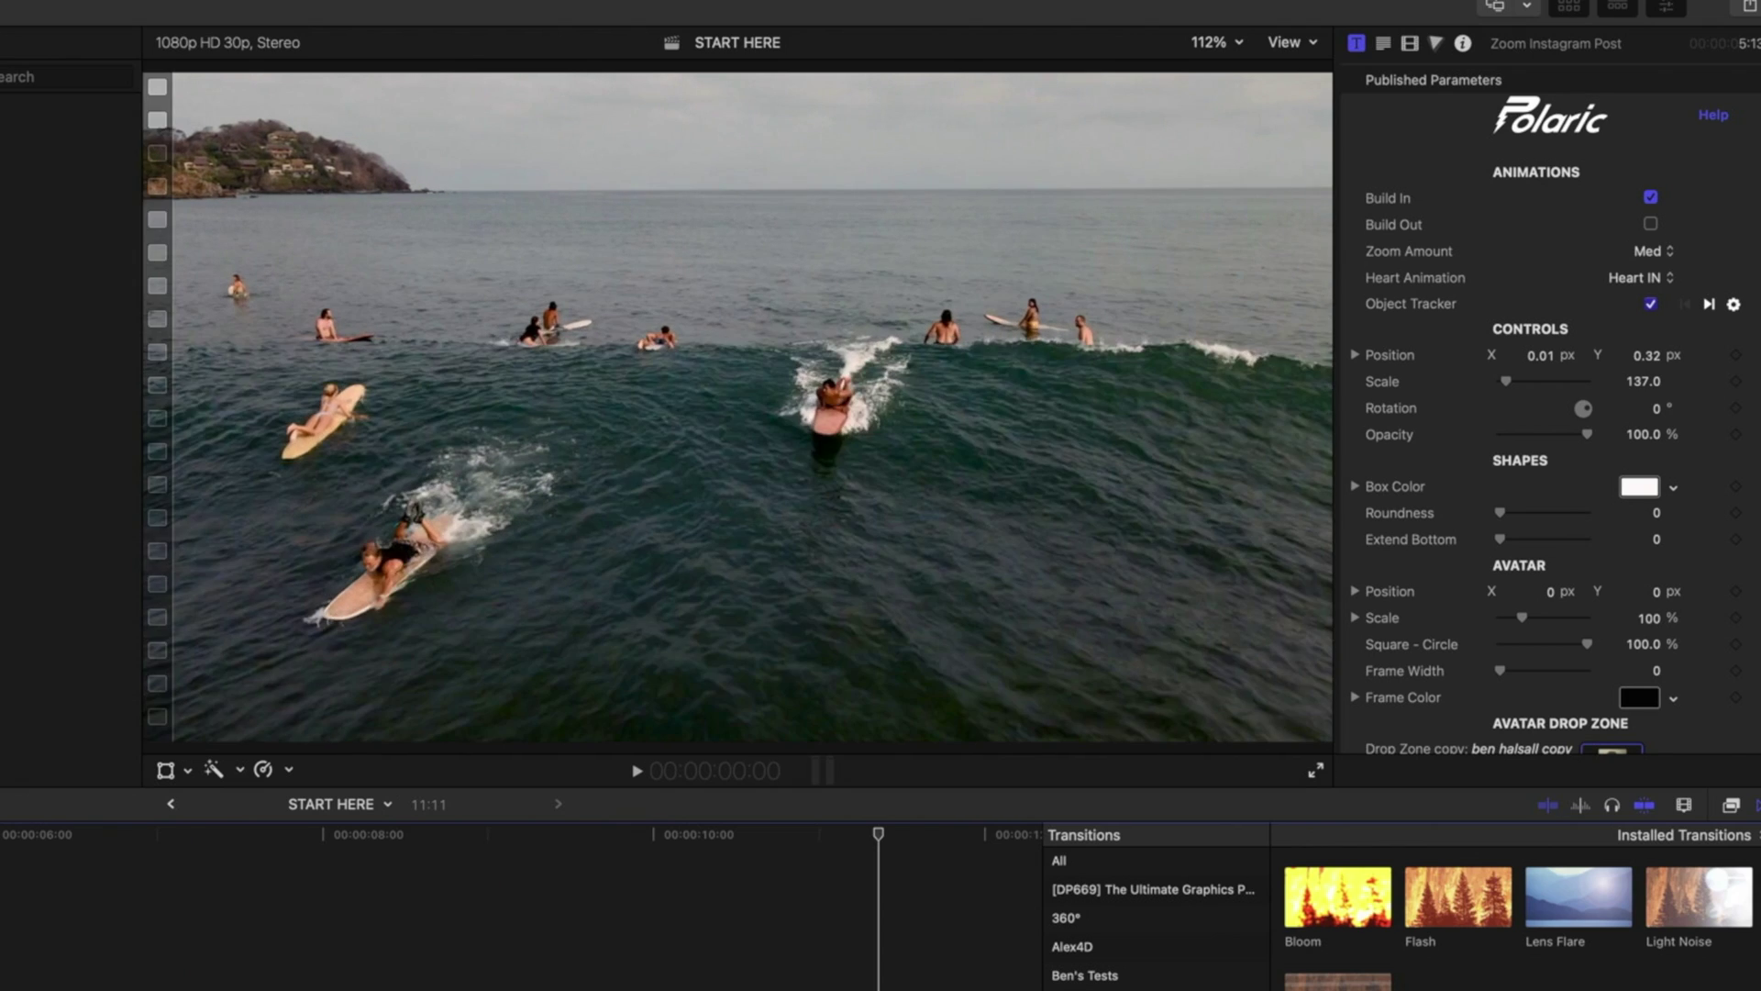
pyautogui.press('space')
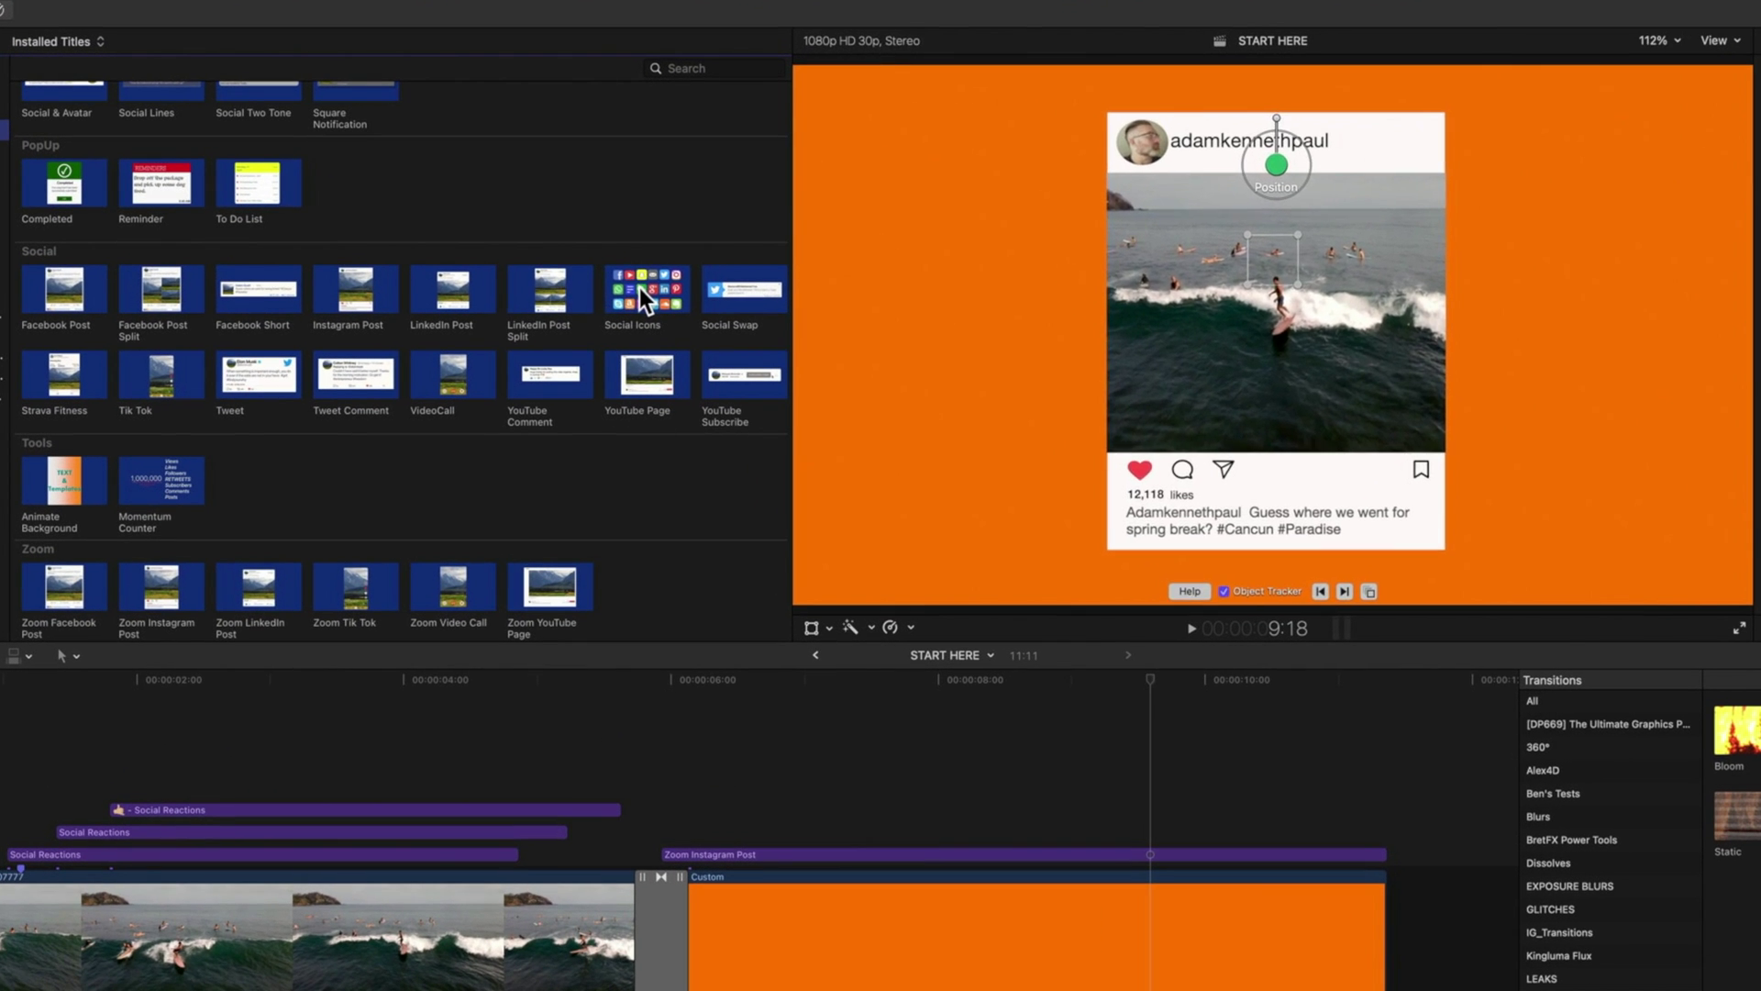
pyautogui.click(627, 244)
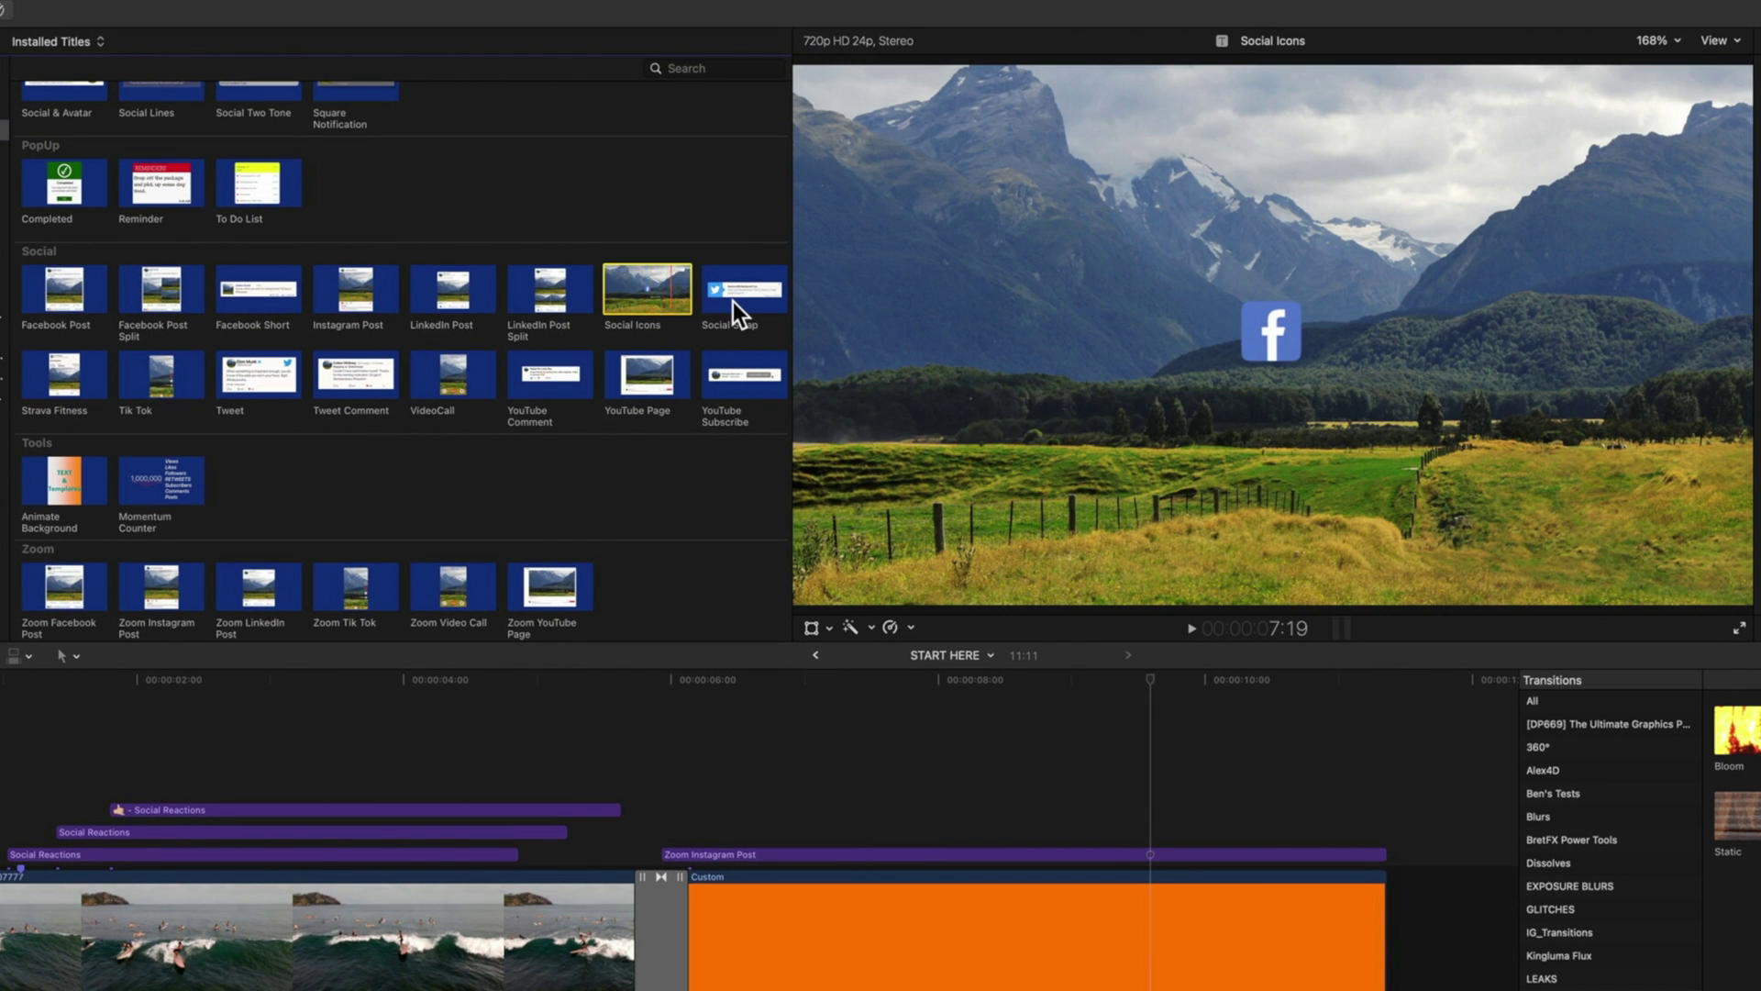
pyautogui.click(734, 300)
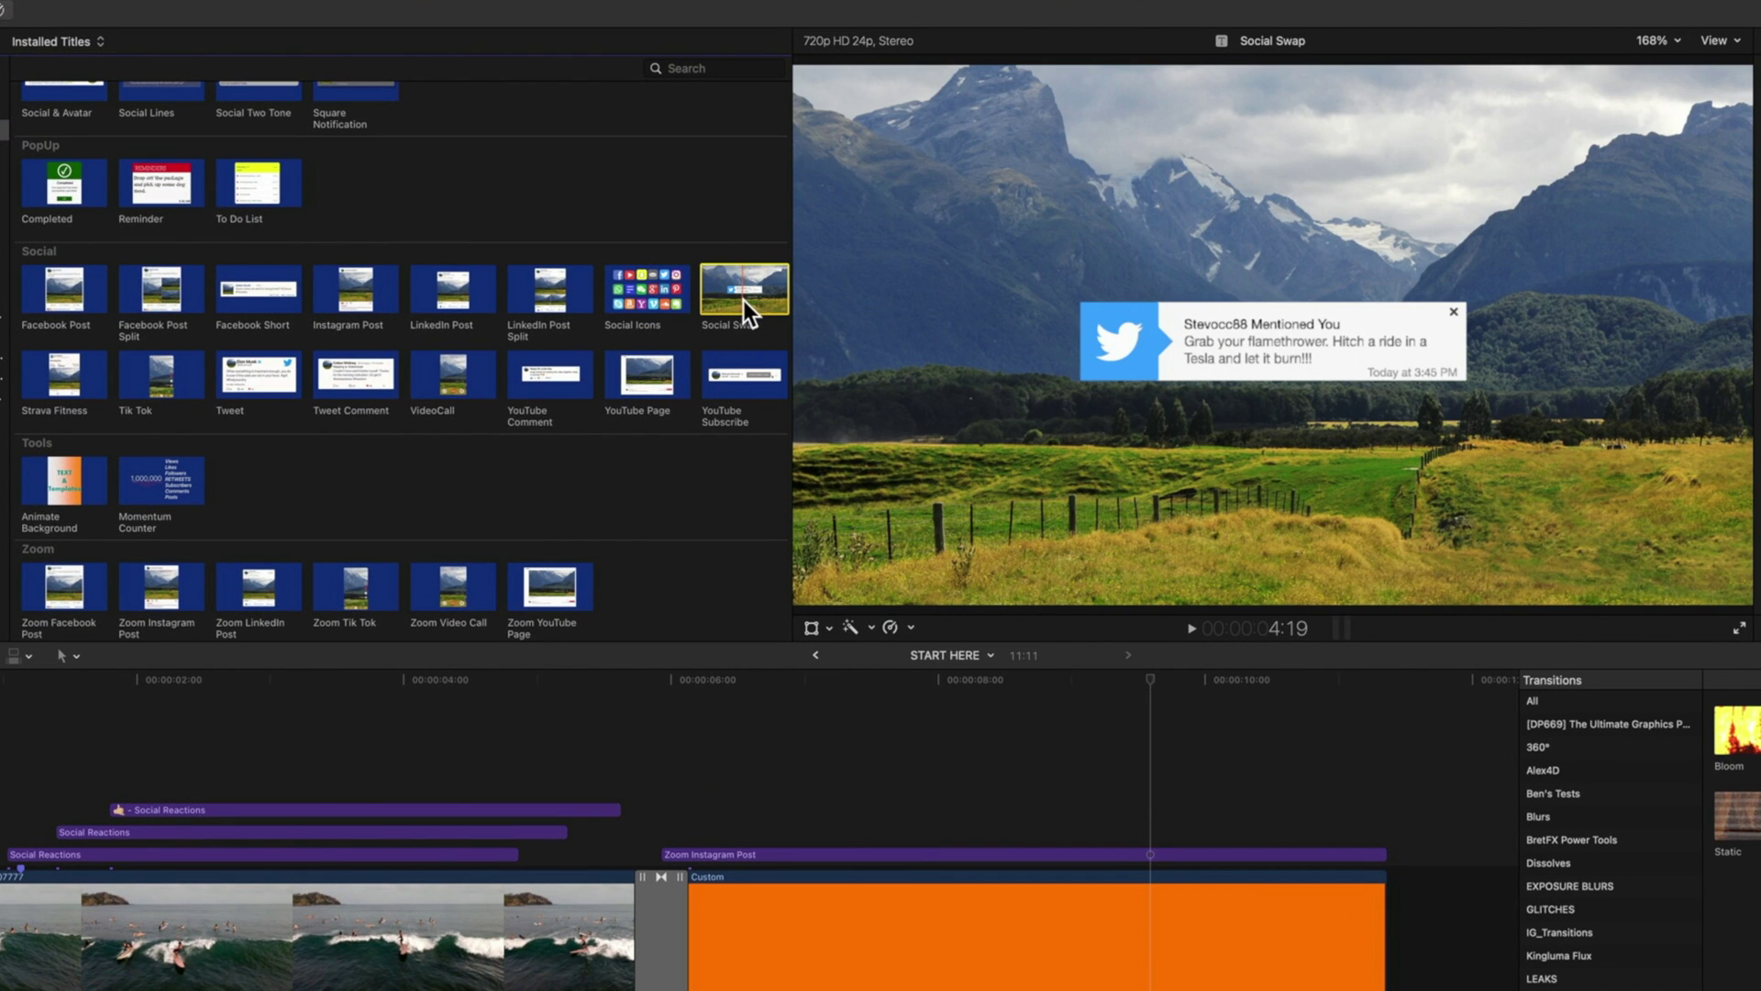
pyautogui.click(725, 377)
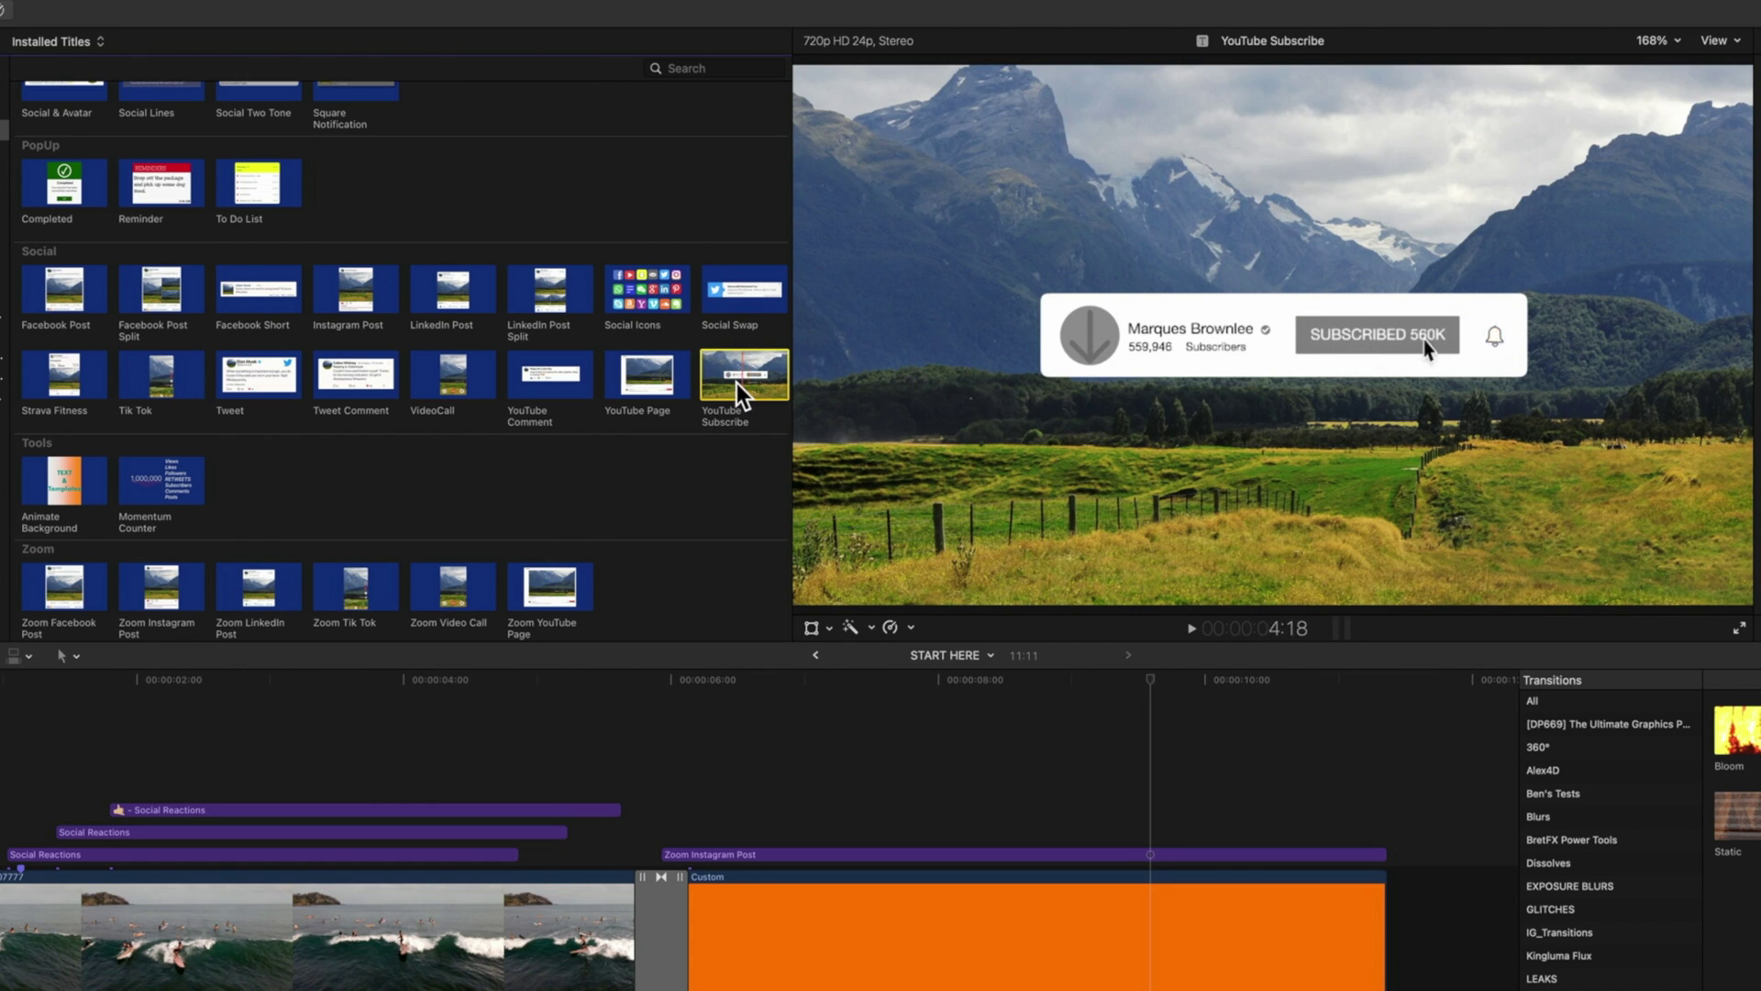